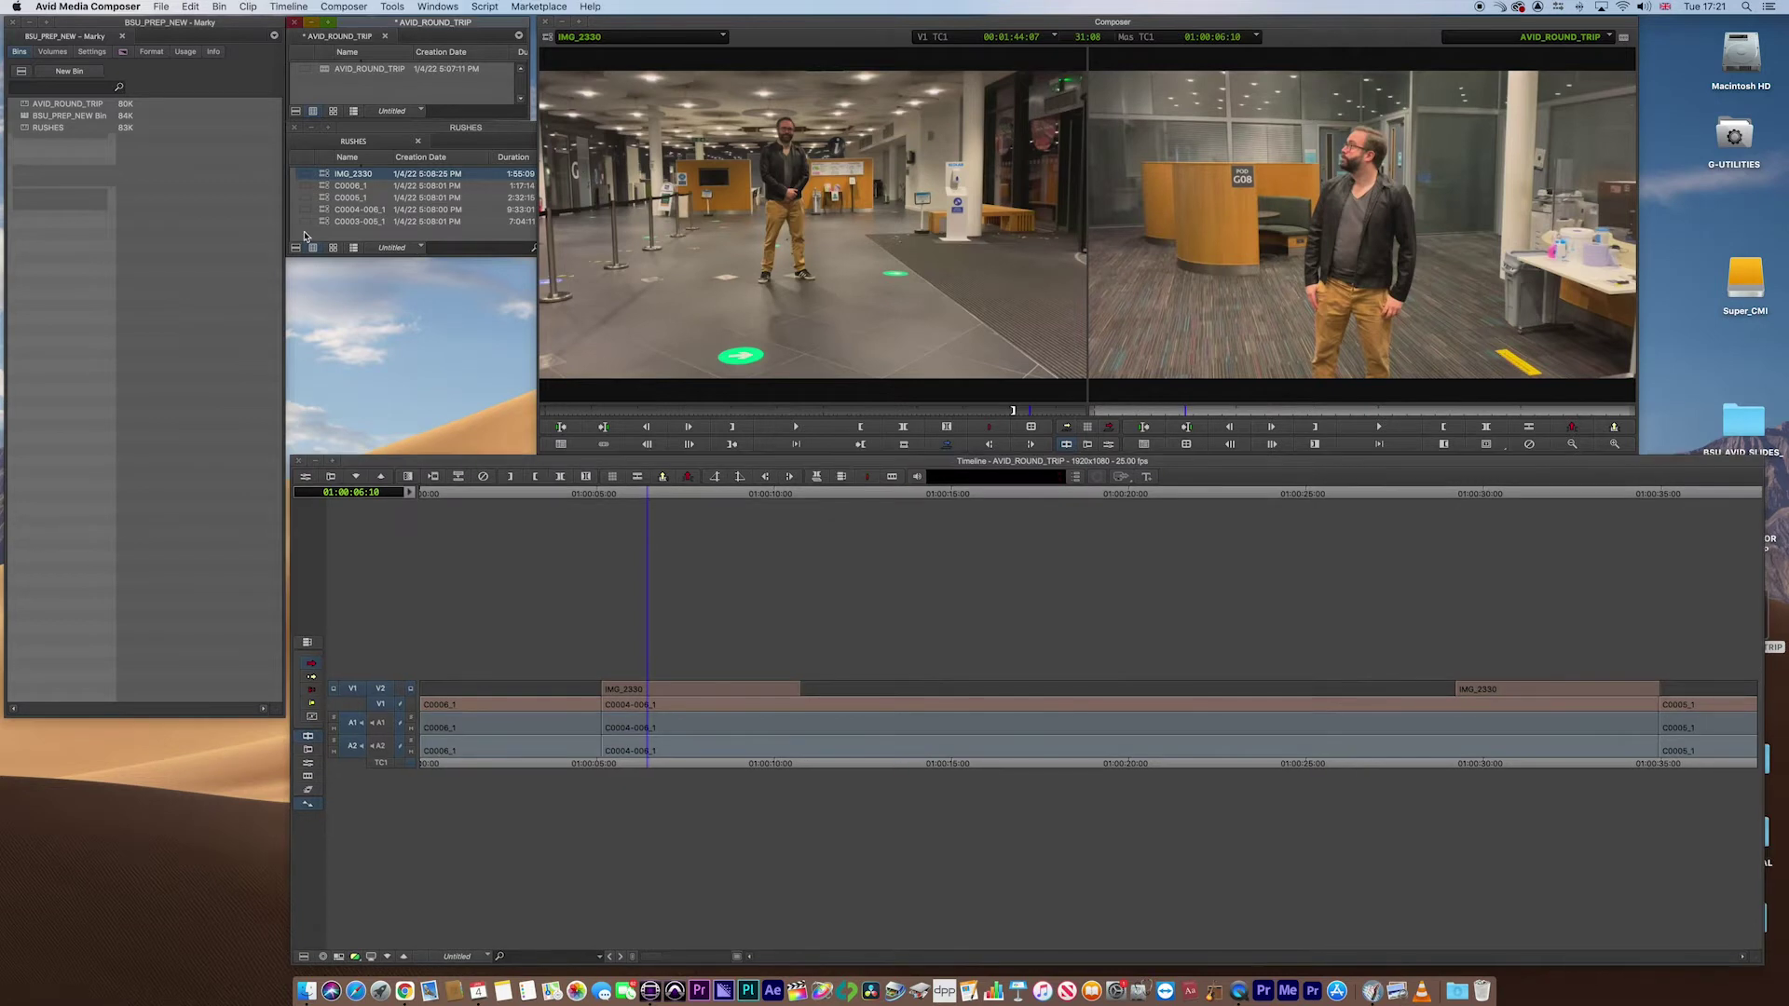
- Start exporting the AVID_ROUND_TRIP sequence from the bin to a file
click(324, 73)
right_click(324, 74)
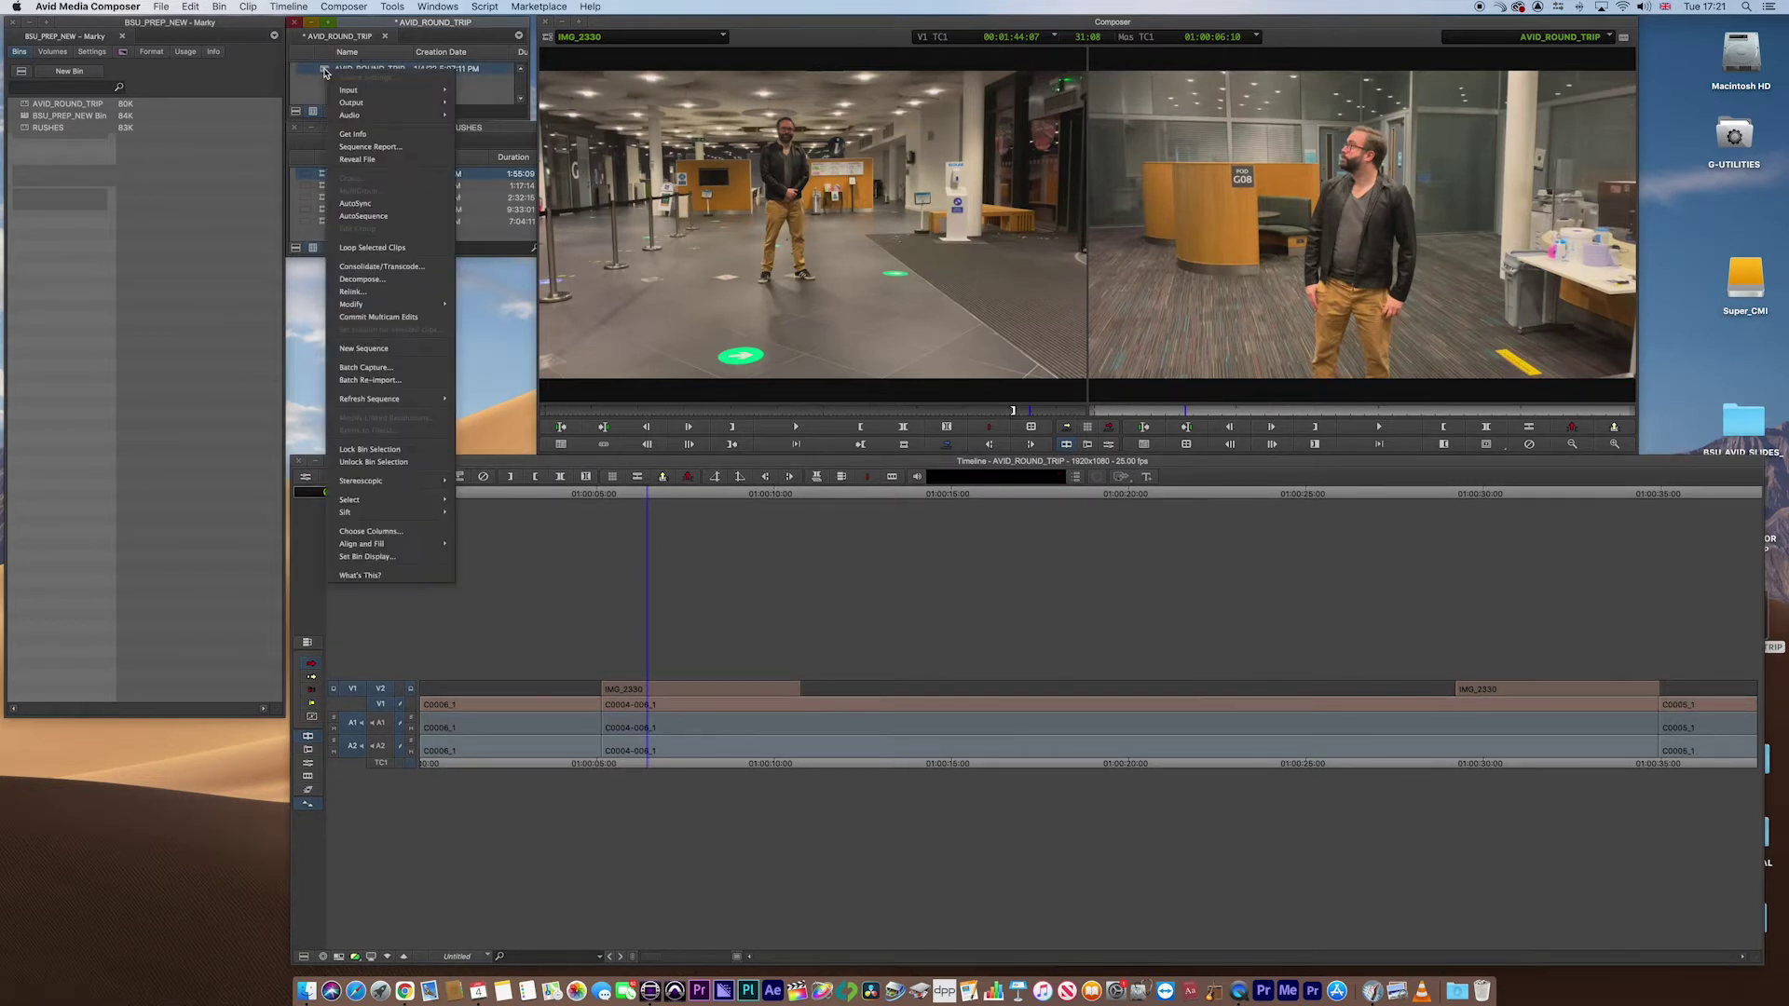
mouse_move(387, 105)
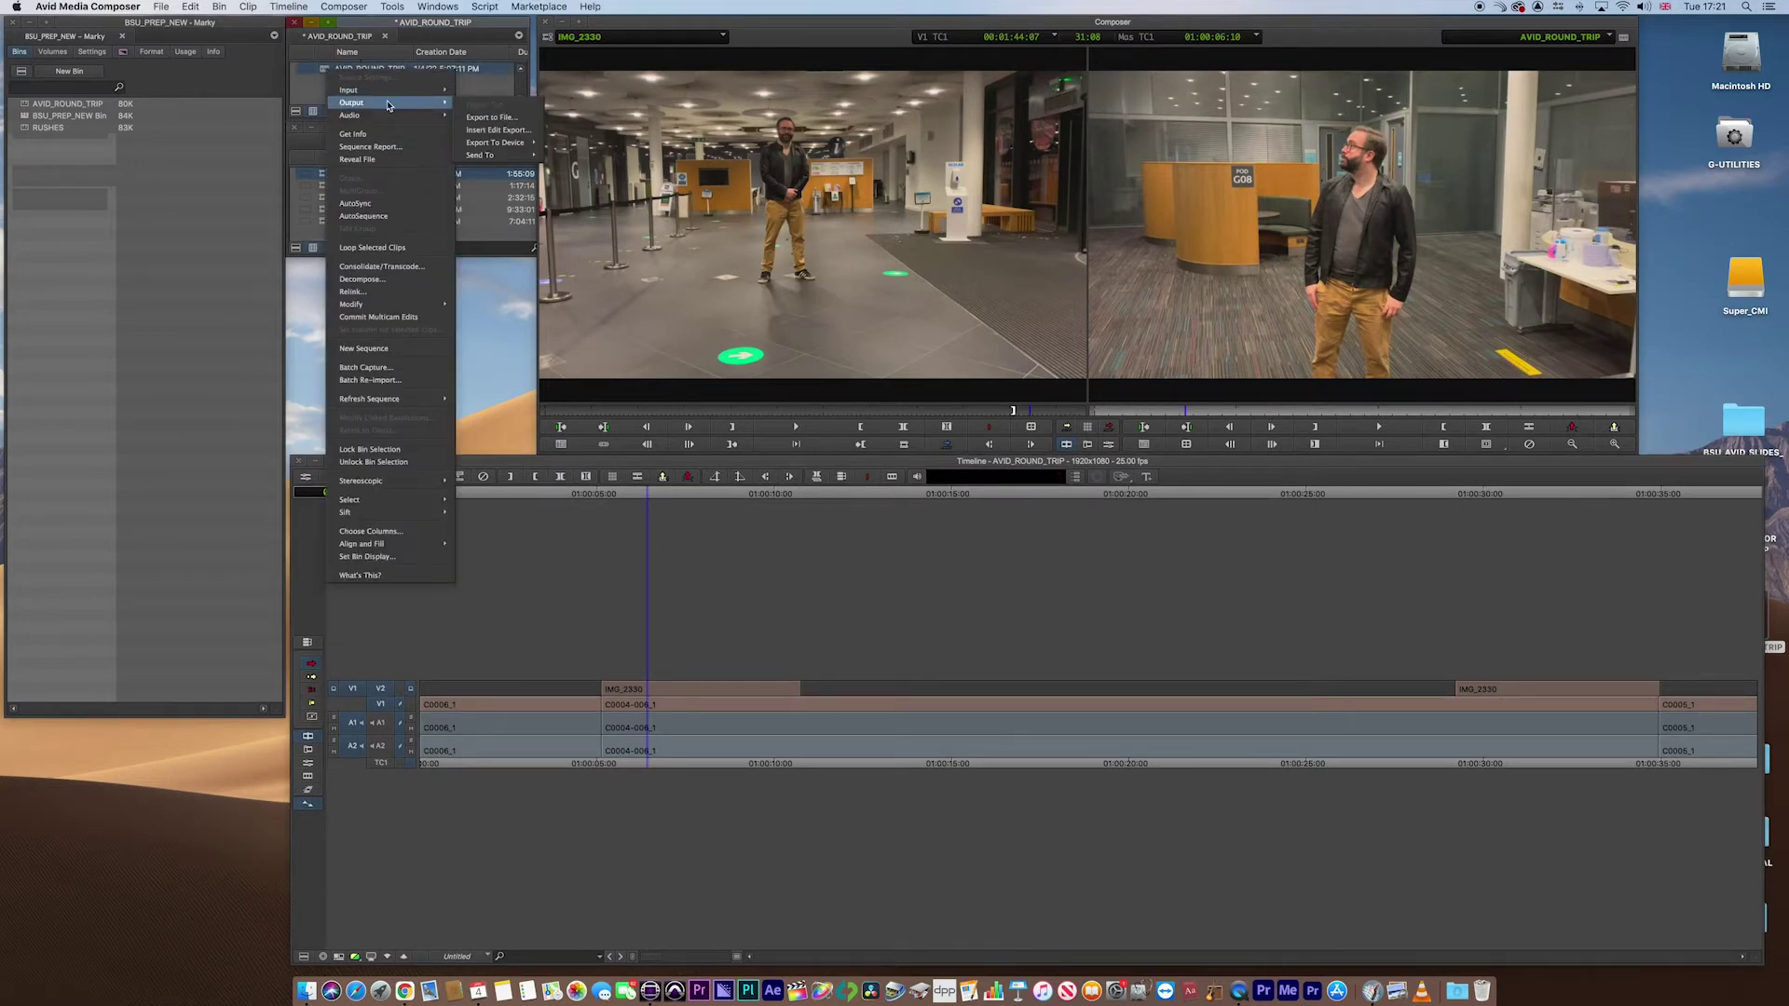
click(501, 117)
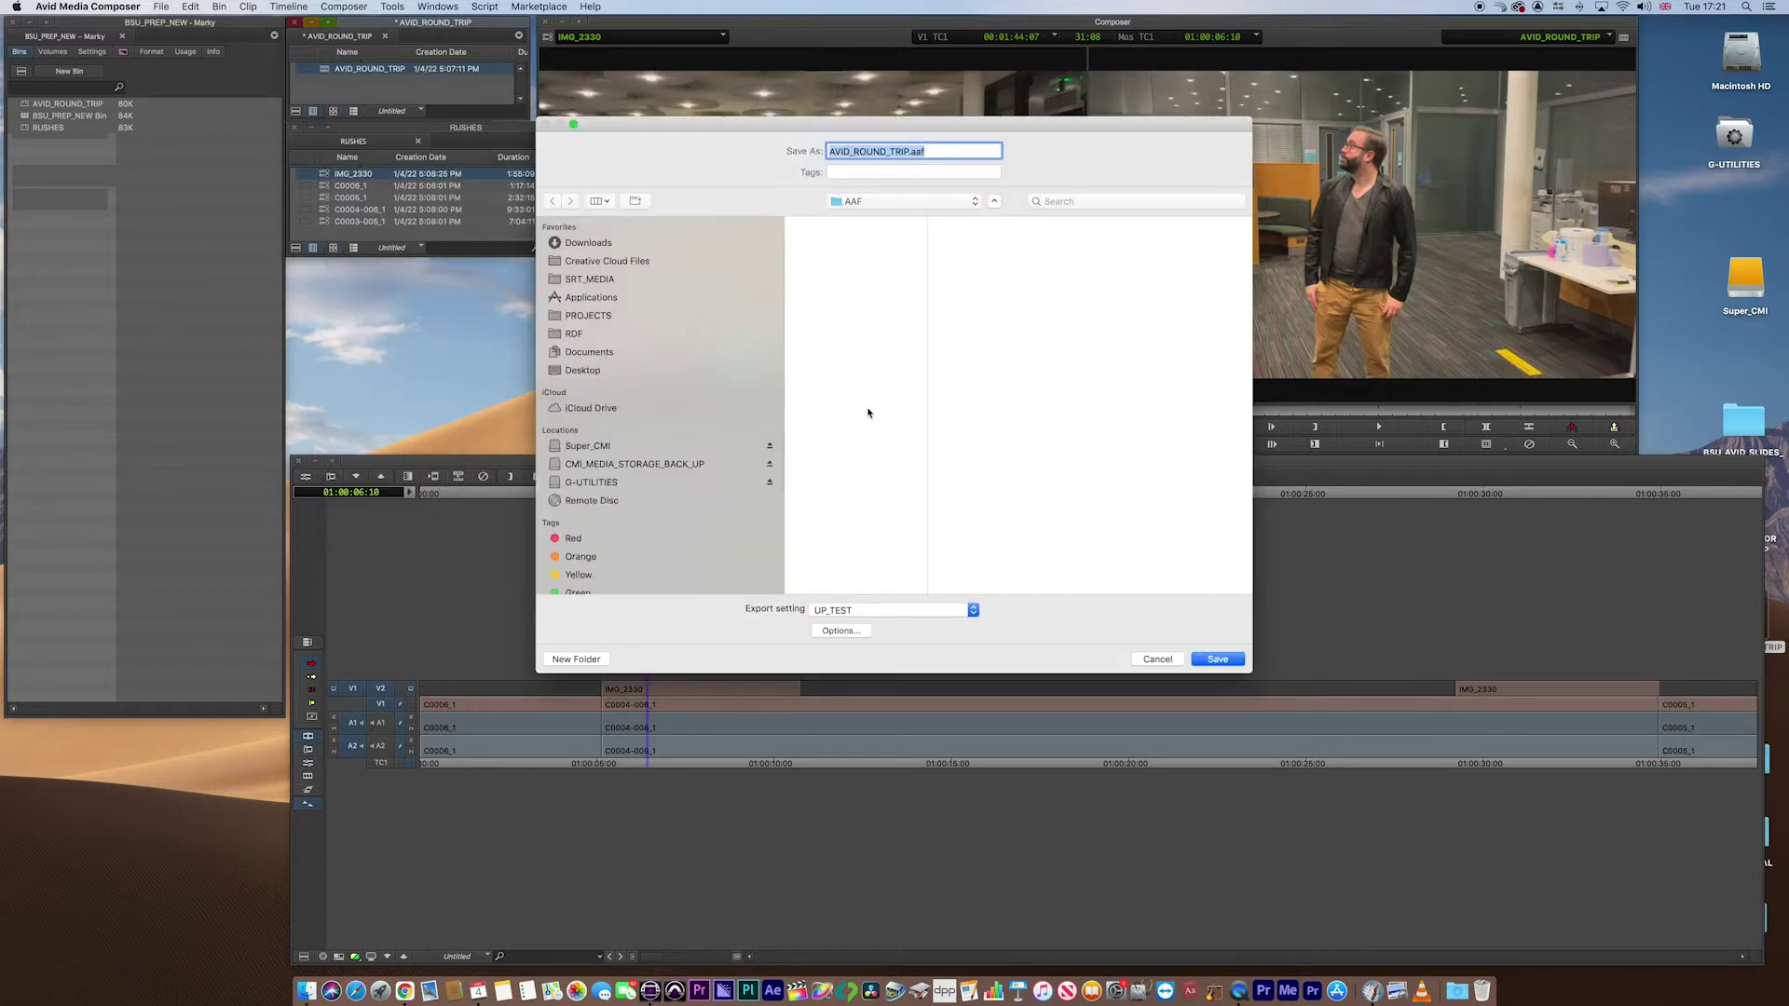
- Target the Desktop/AVID_ROUND_TRIP/AAF folder and bring up the export settings
click(600, 371)
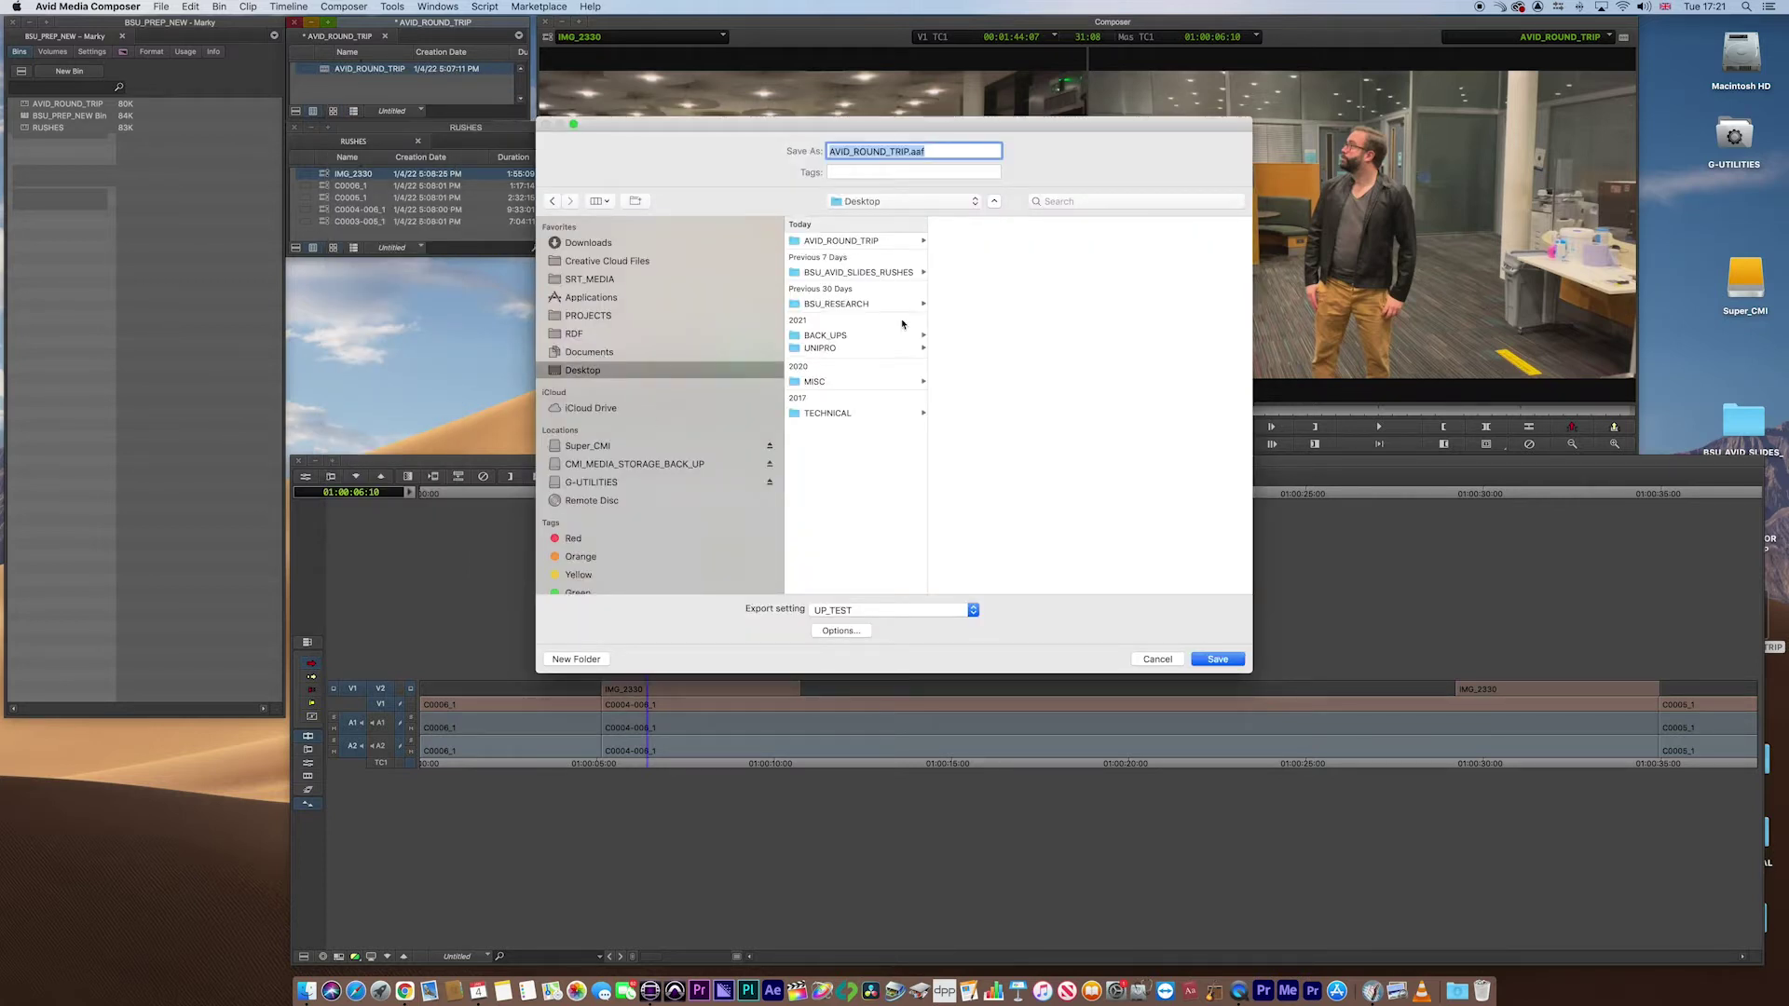
click(842, 241)
click(946, 243)
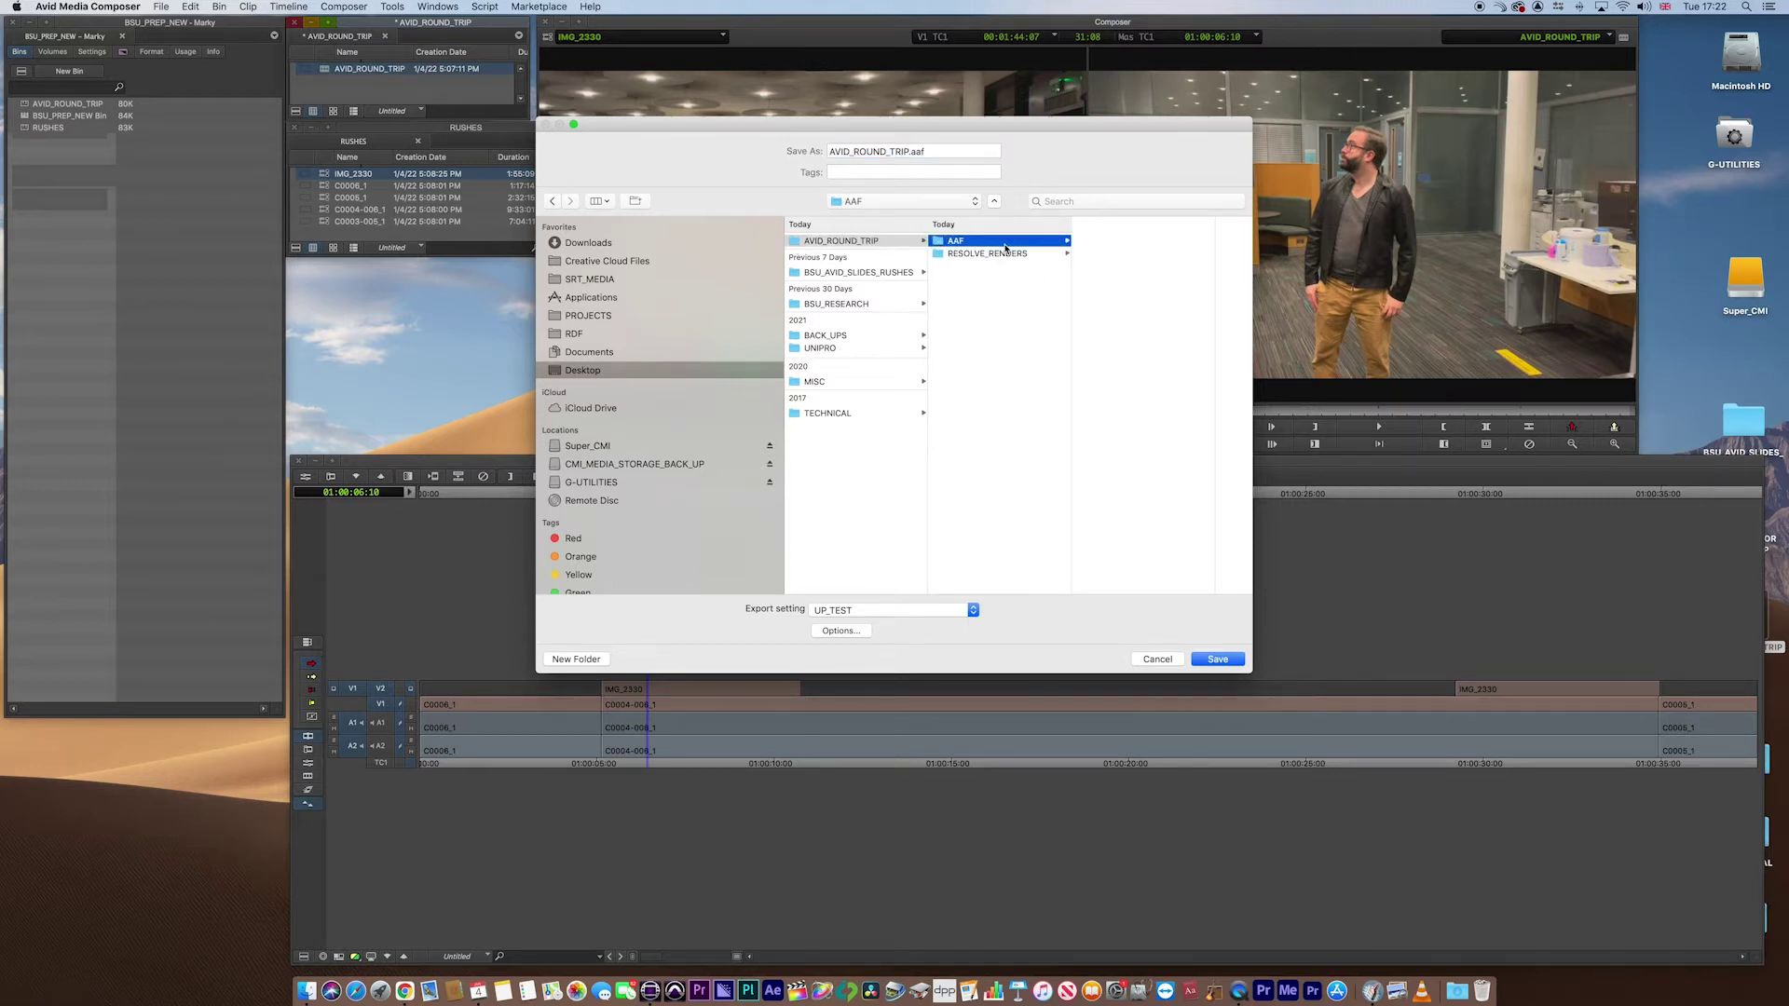
click(842, 631)
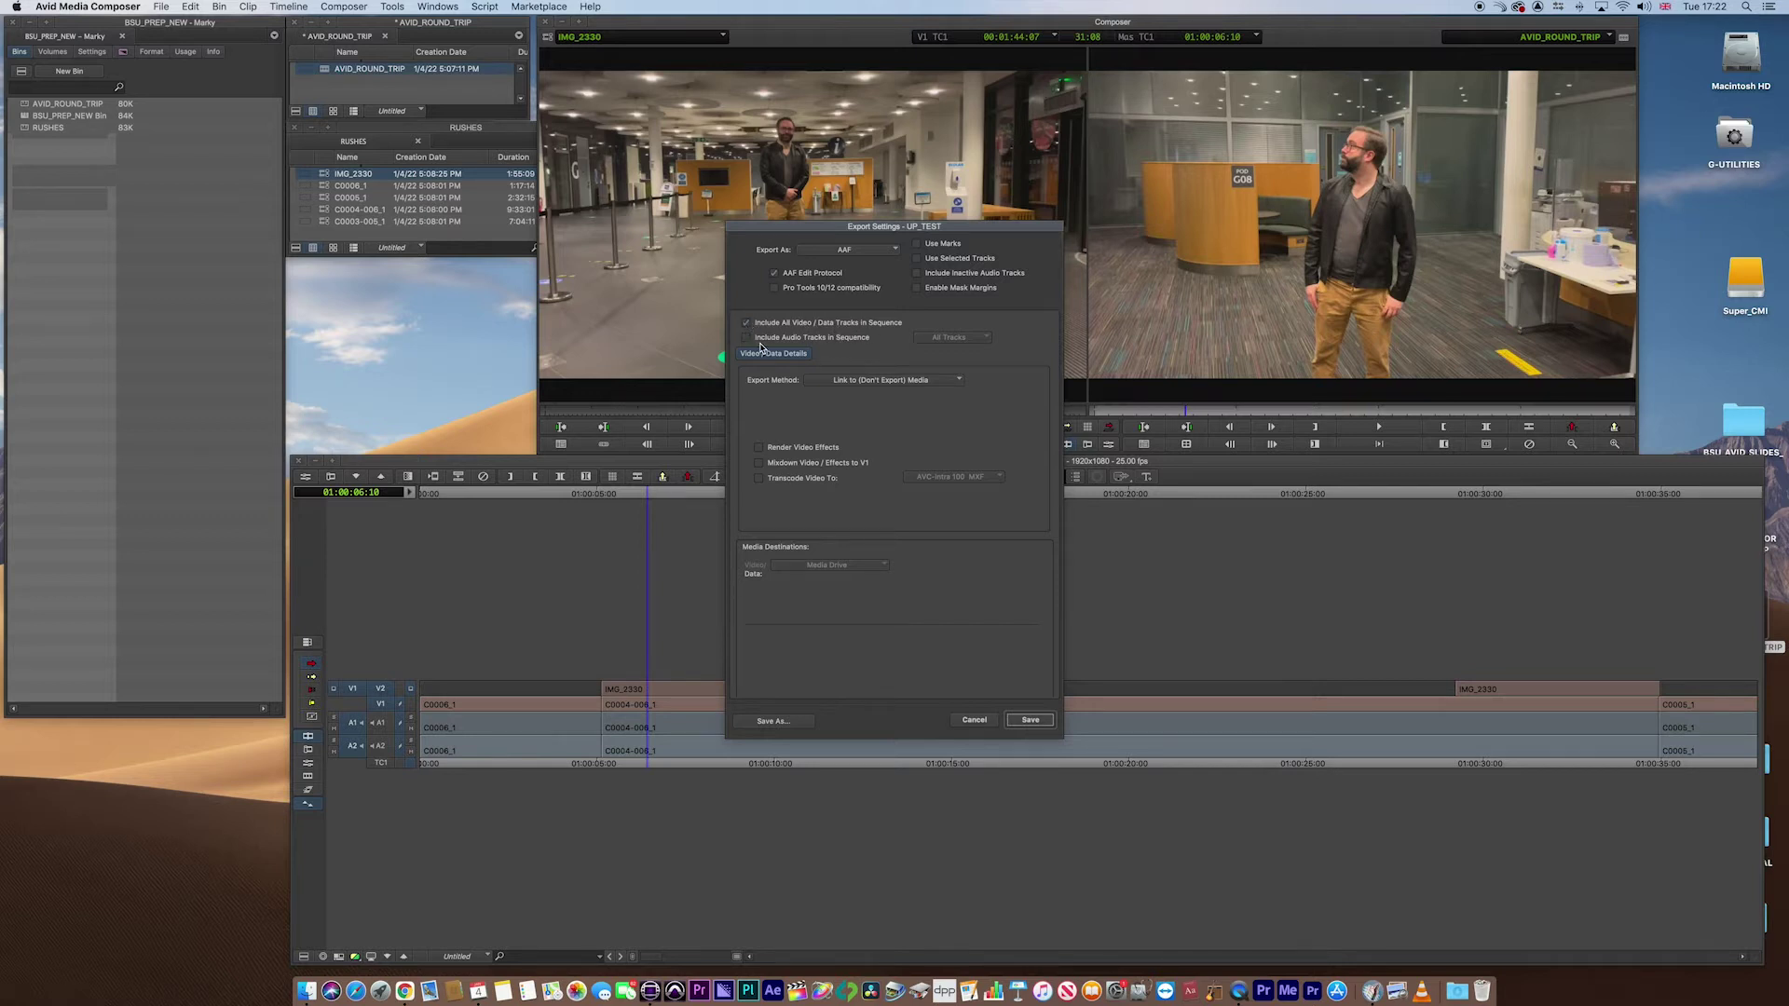
- Keep the Export Method at Link to (Don't Export) Media and save the settings
click(935, 384)
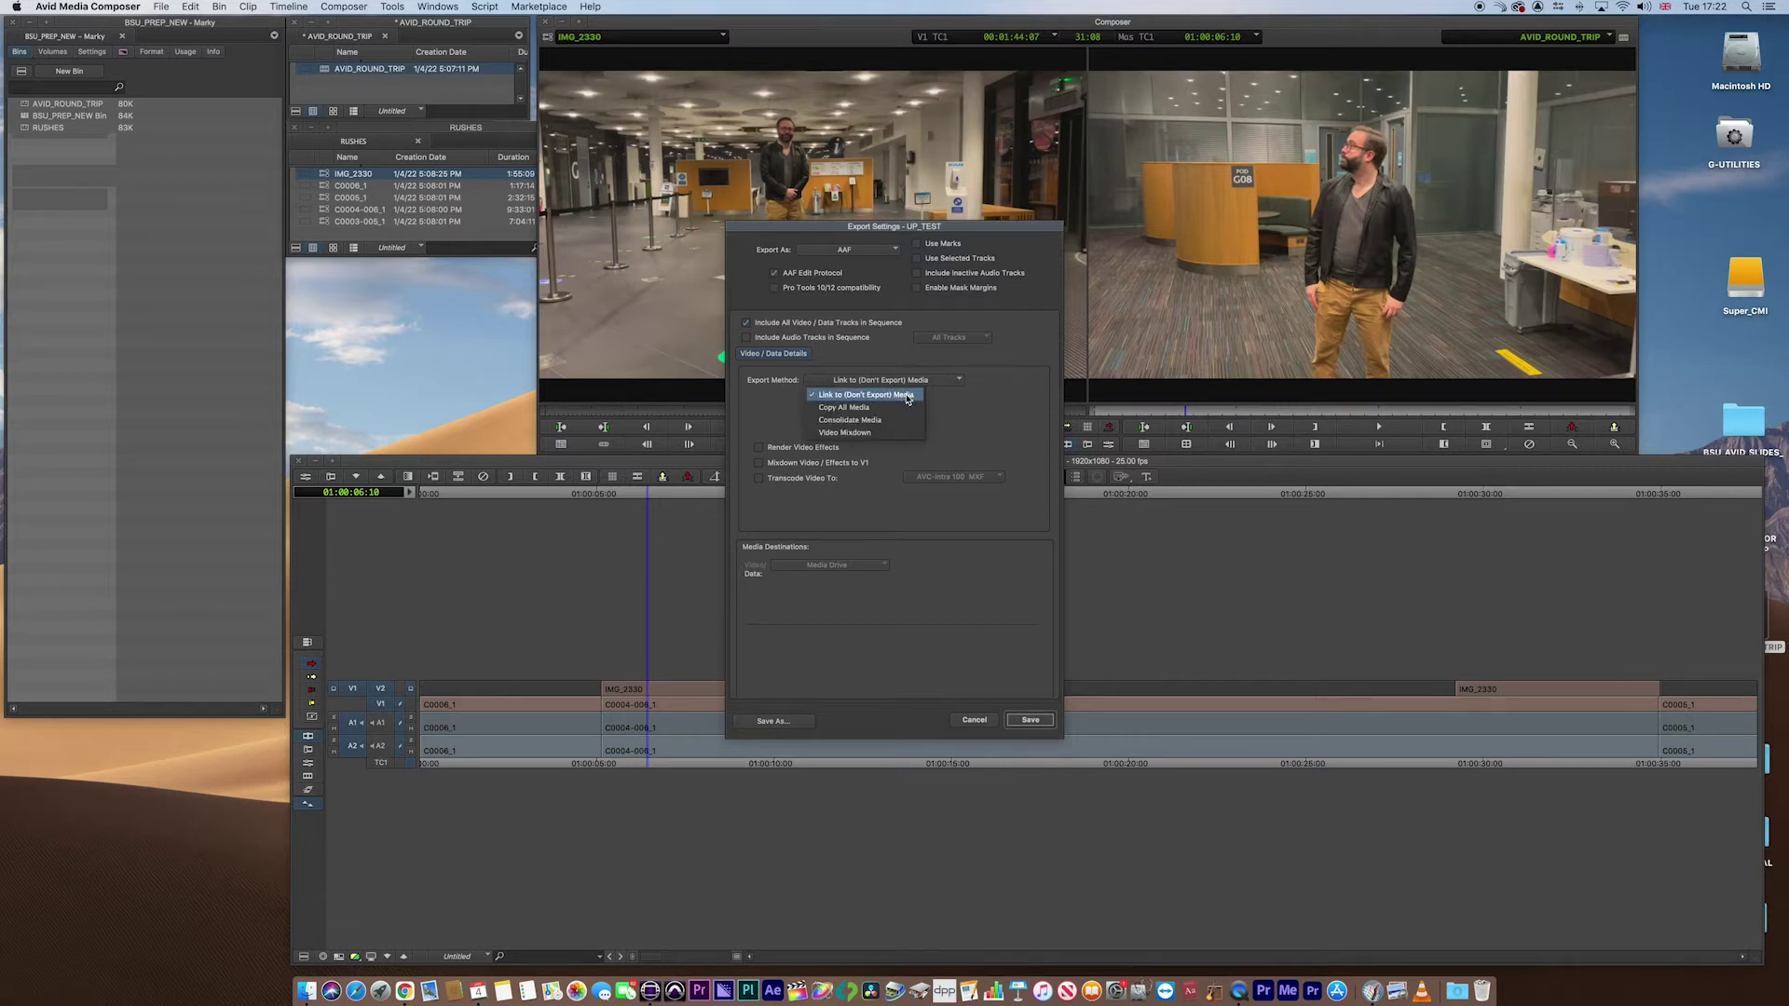
click(970, 407)
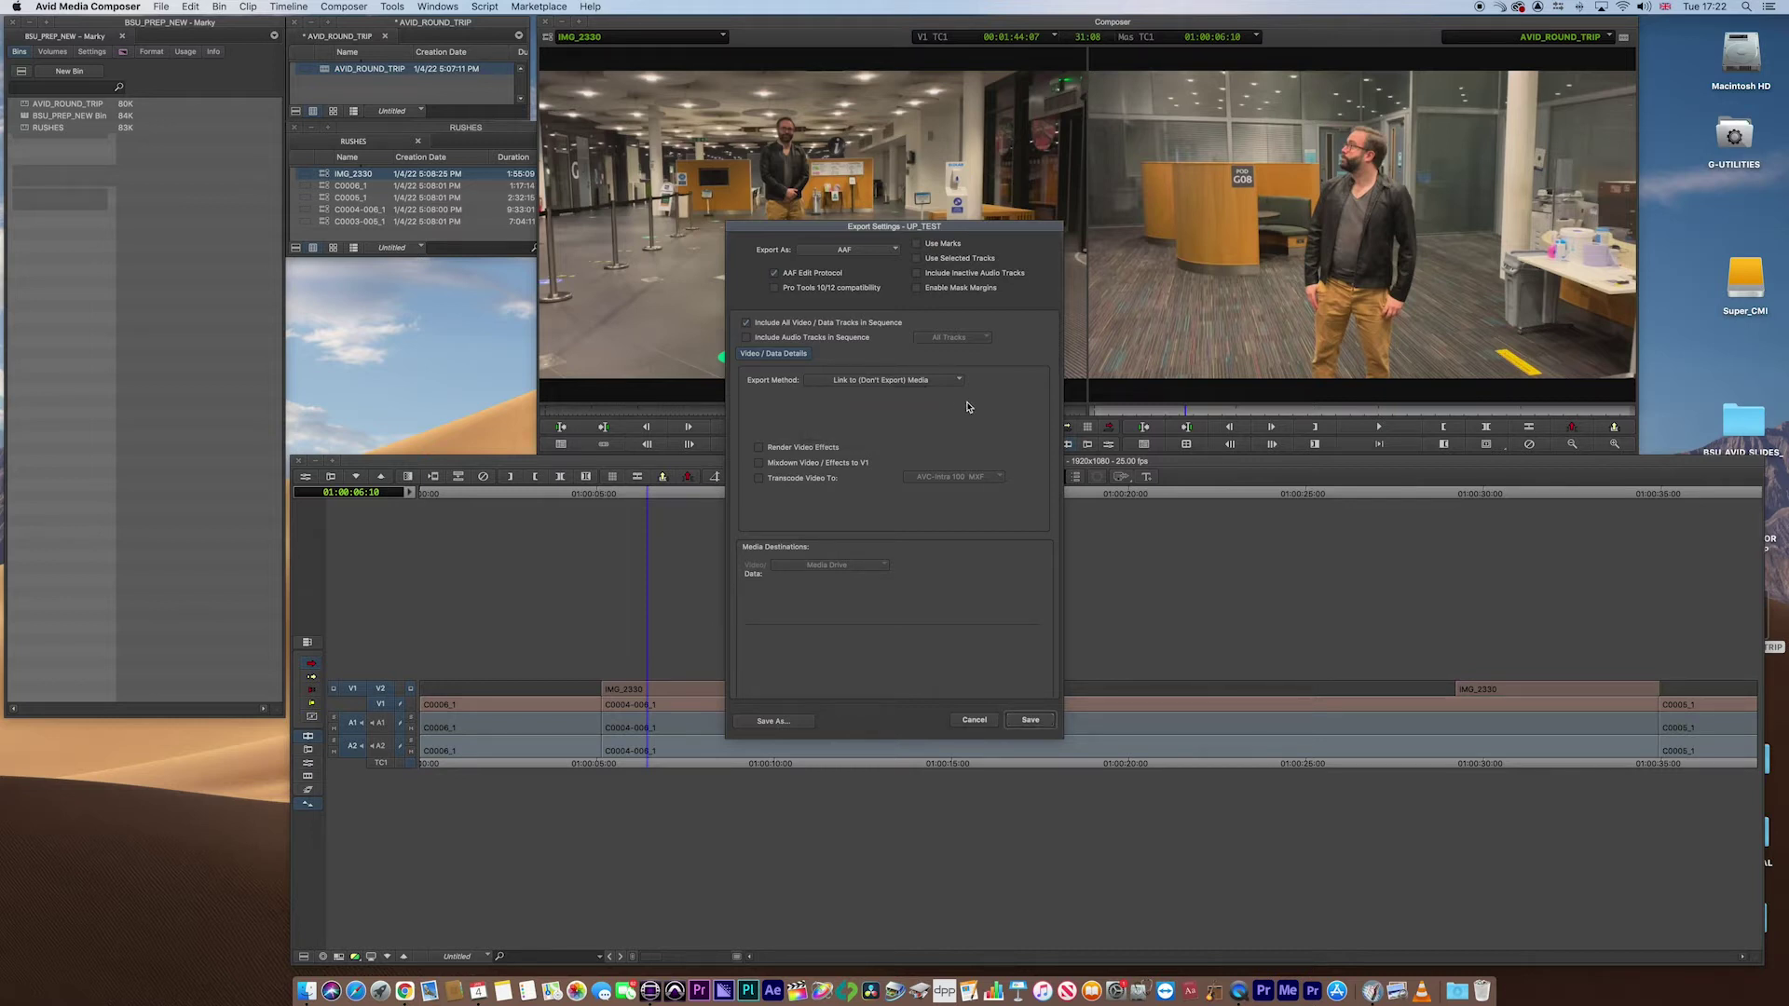
click(1035, 721)
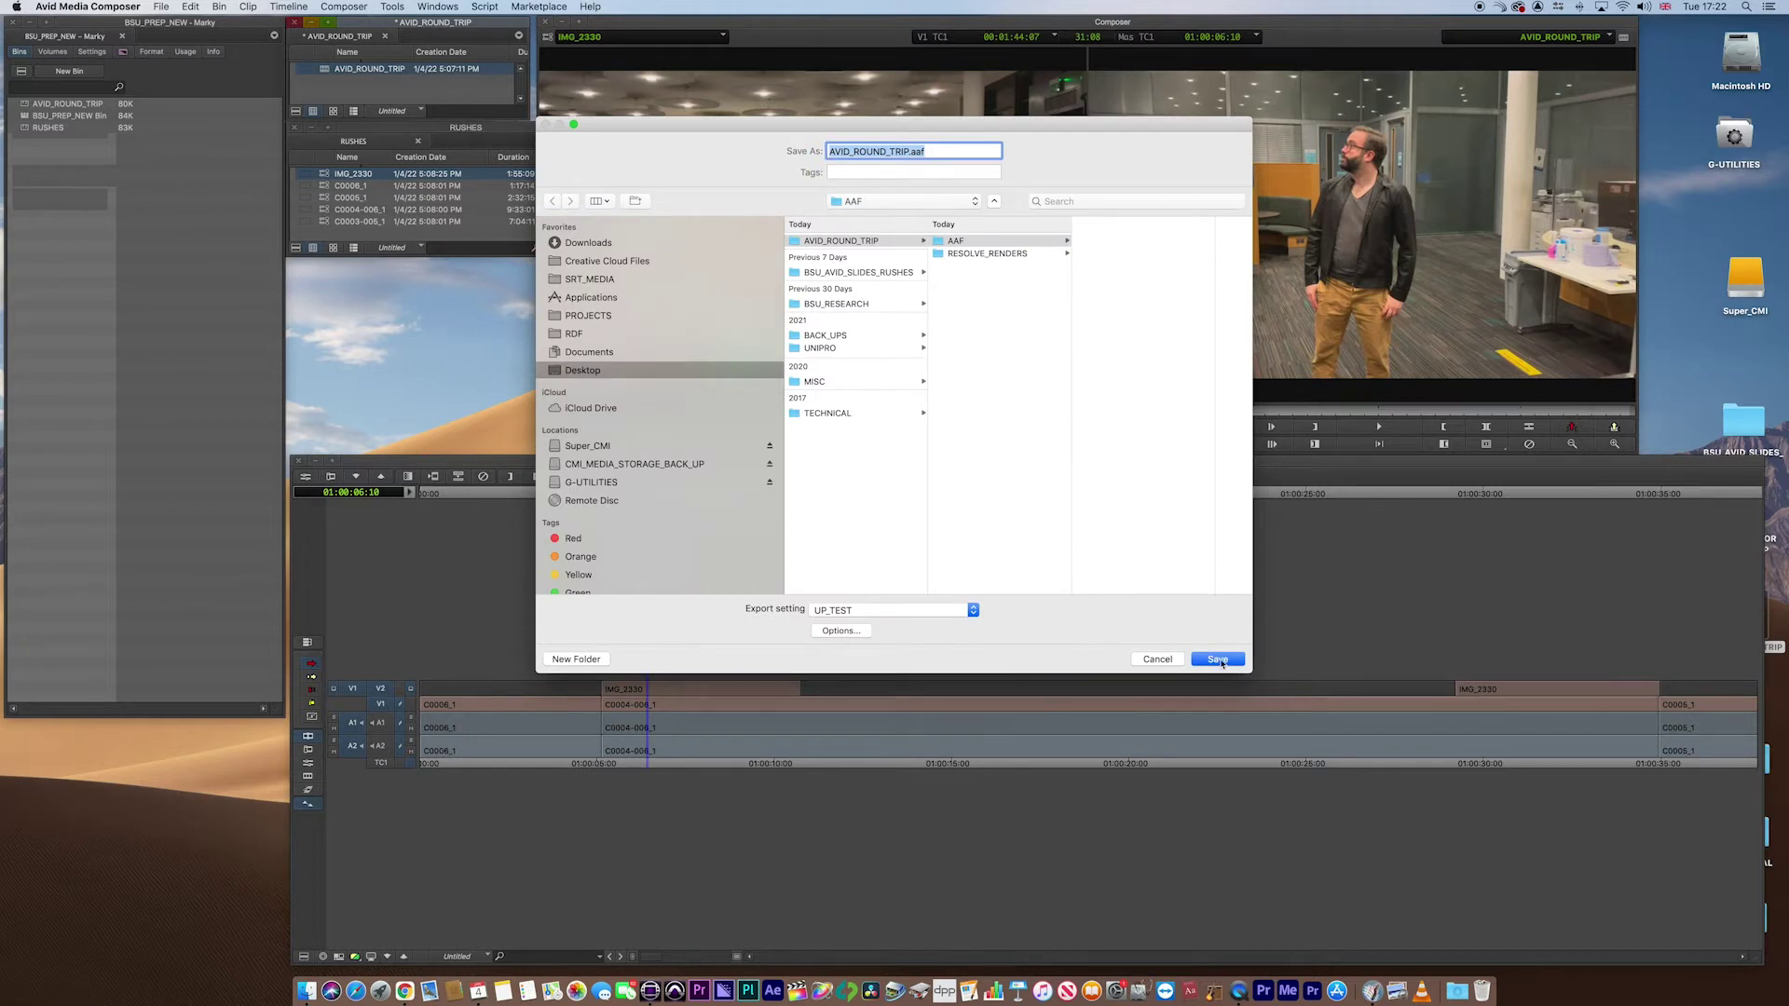
- Write AVID_ROUND_TRIP.aaf into the AAF folder
click(1224, 663)
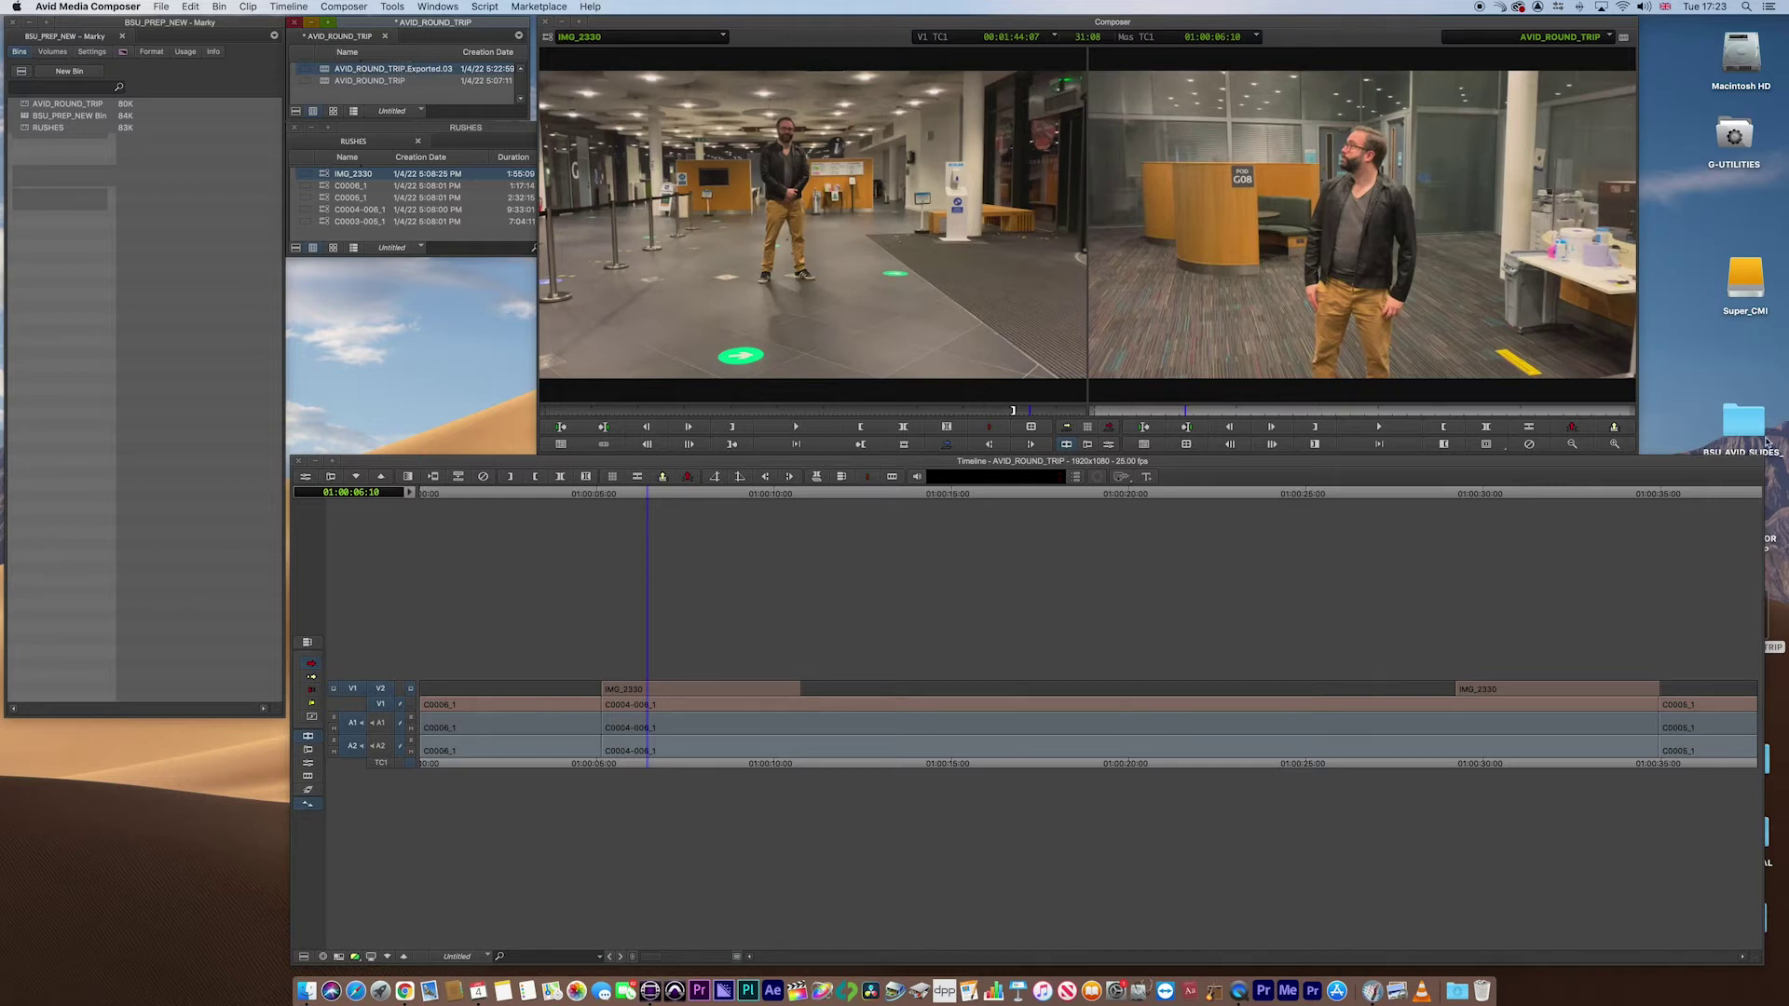
- Check the 524 KB AVID_ROUND_TRIP.aaf in the desktop folder, then close it and launch DaVinci Resolve
key(super+h)
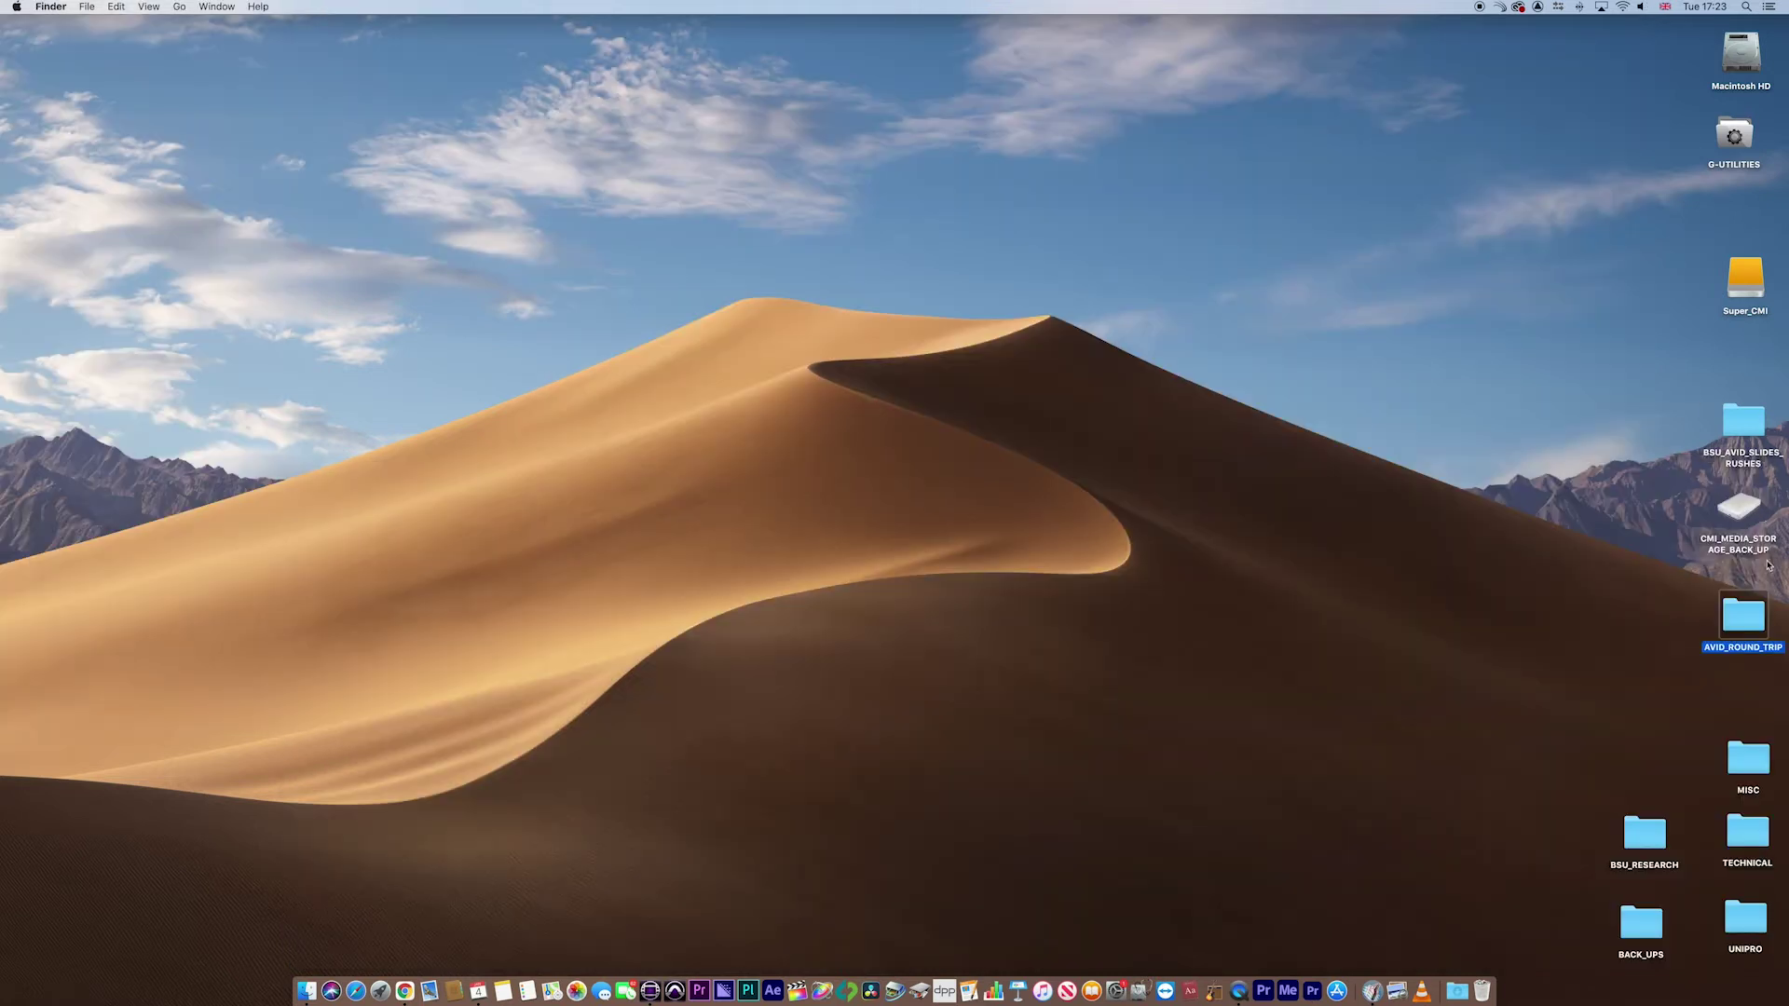
double_click(1756, 616)
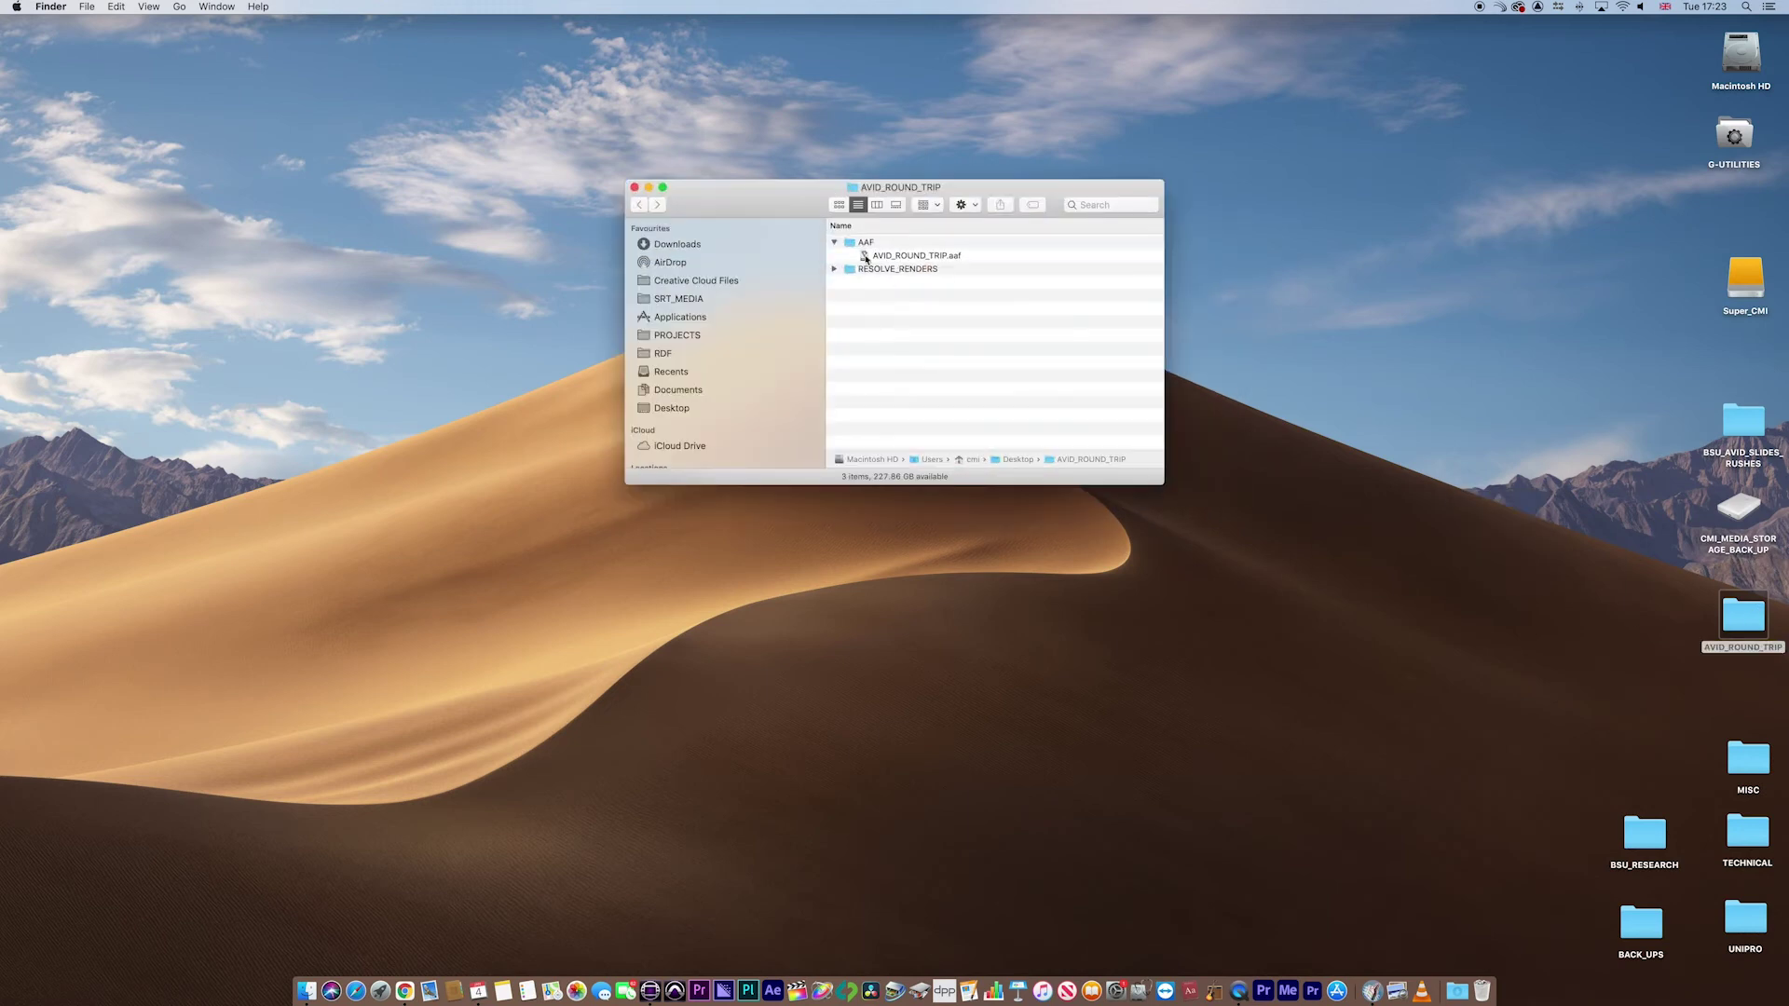
click(865, 259)
drag(1163, 483, 1418, 543)
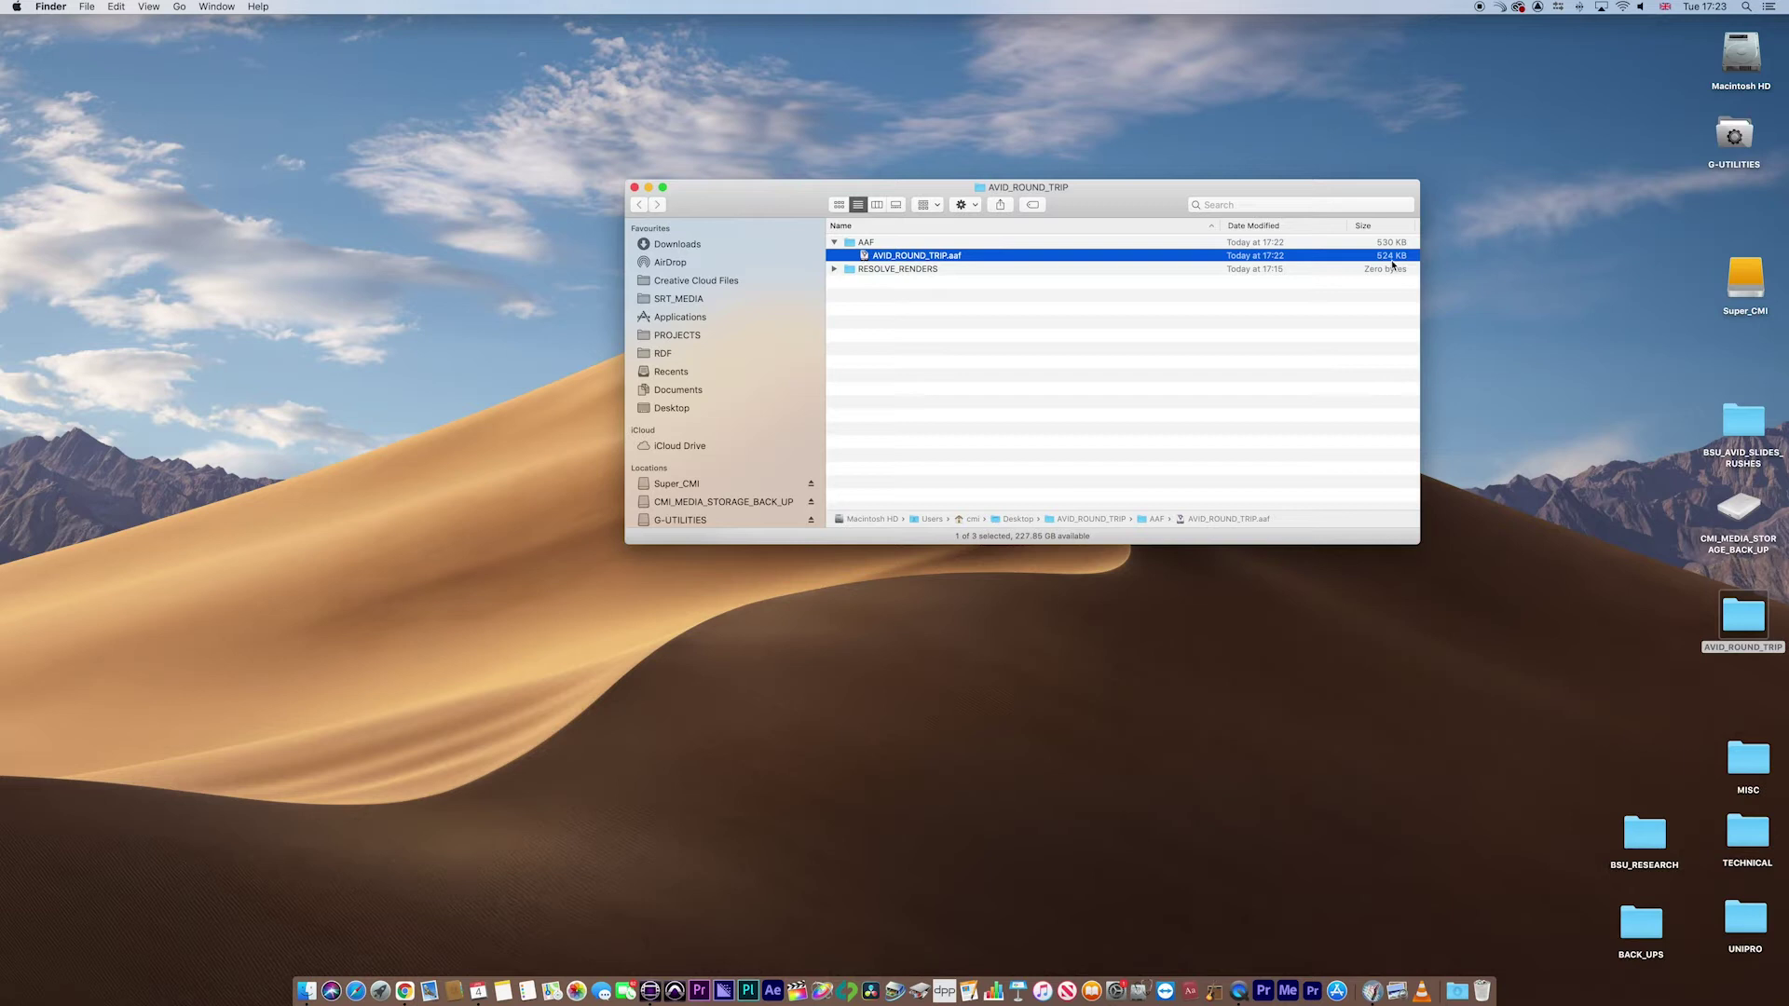
drag(1149, 206, 1148, 207)
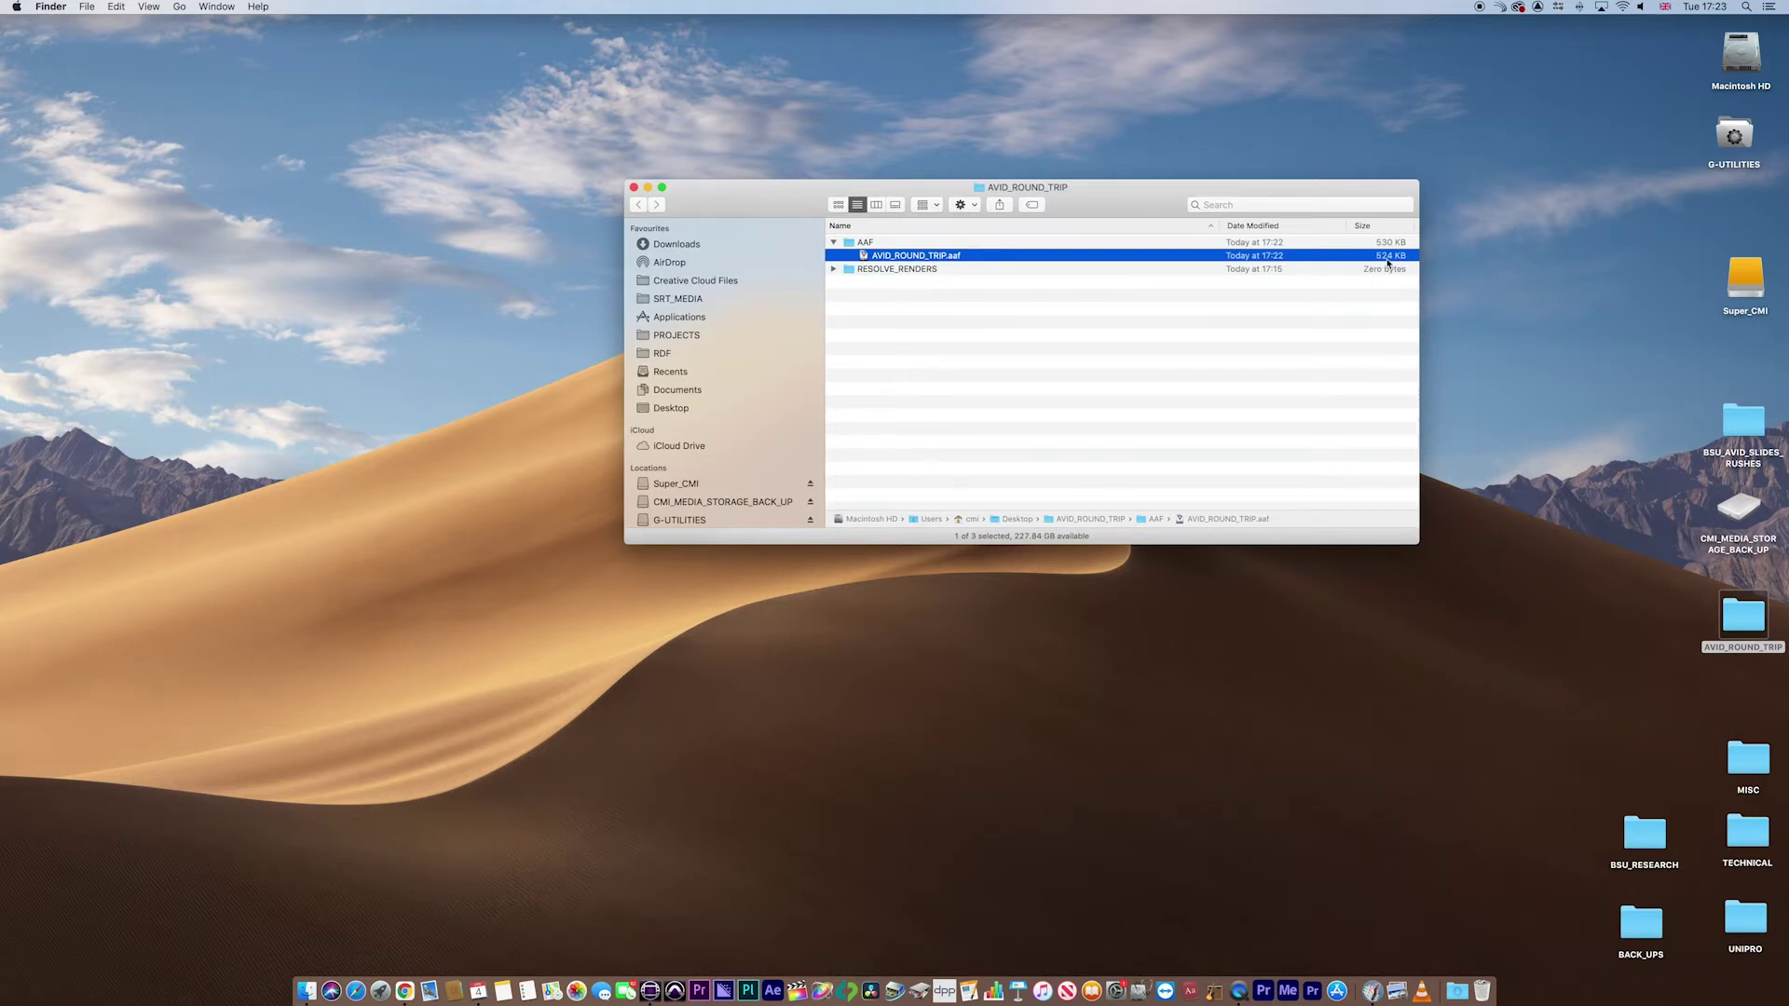
click(634, 188)
click(870, 990)
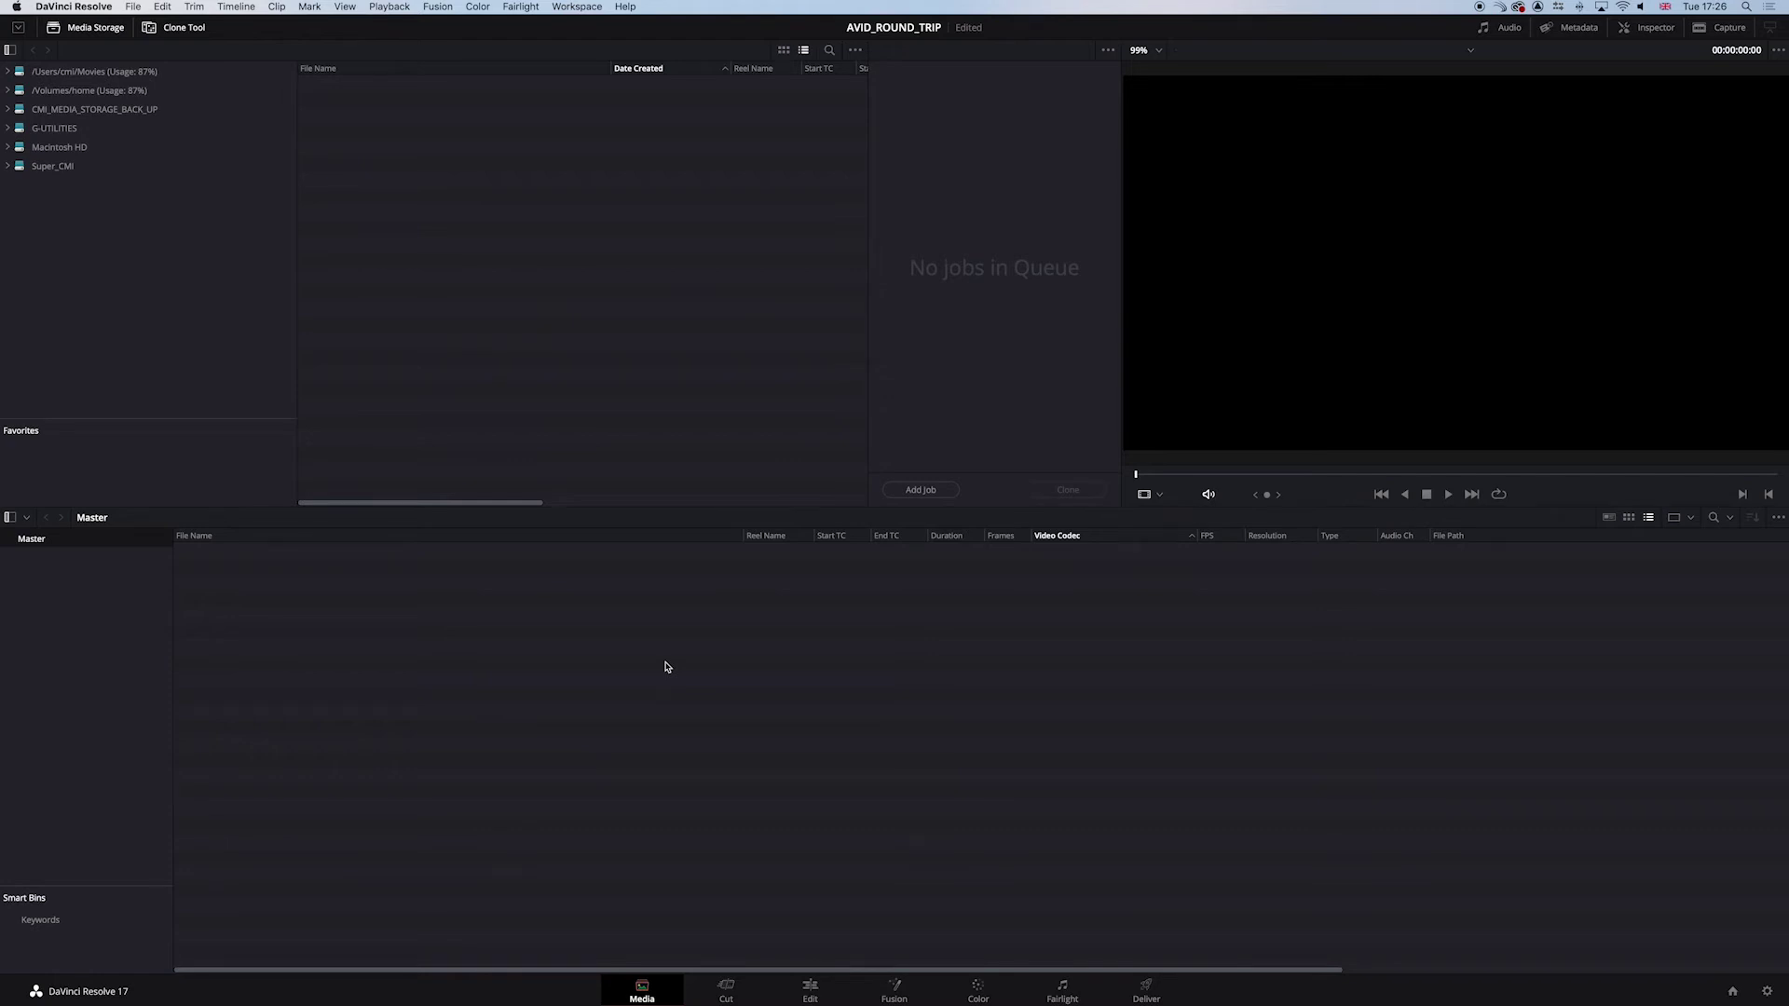
- Create a new bin under Master and start naming it ROUND_TRIP_IMPORT, fixing a typo
right_click(36, 543)
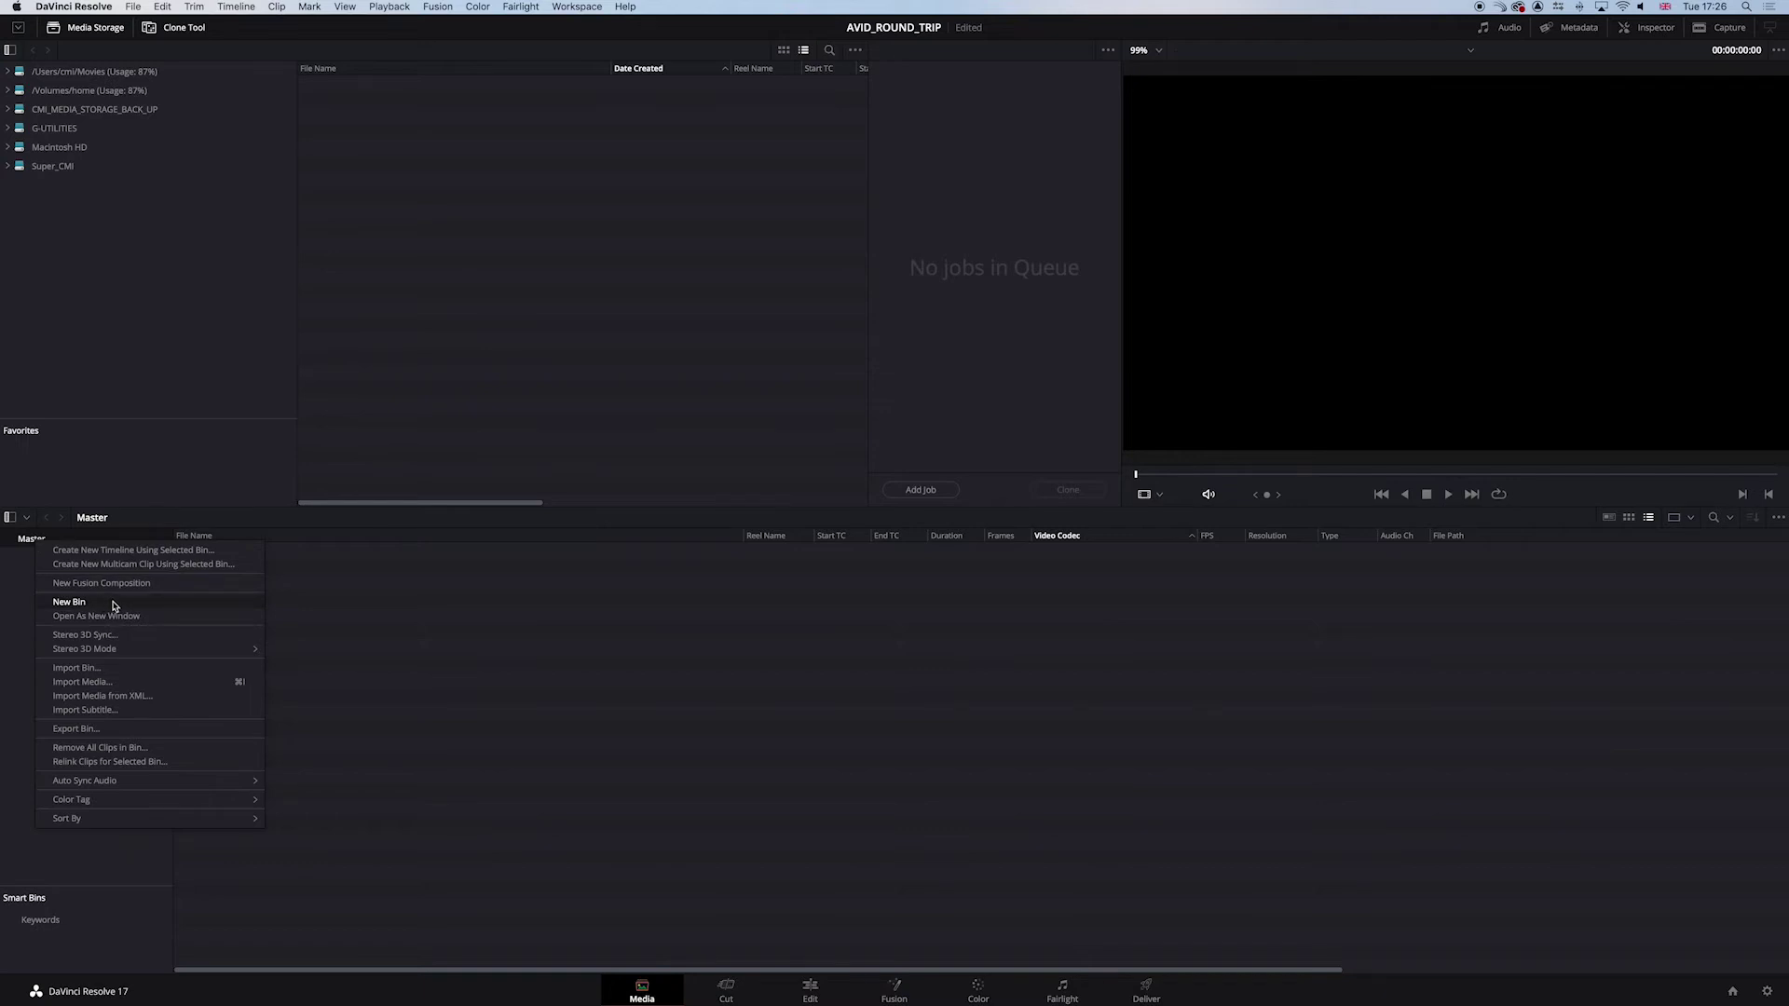
click(69, 602)
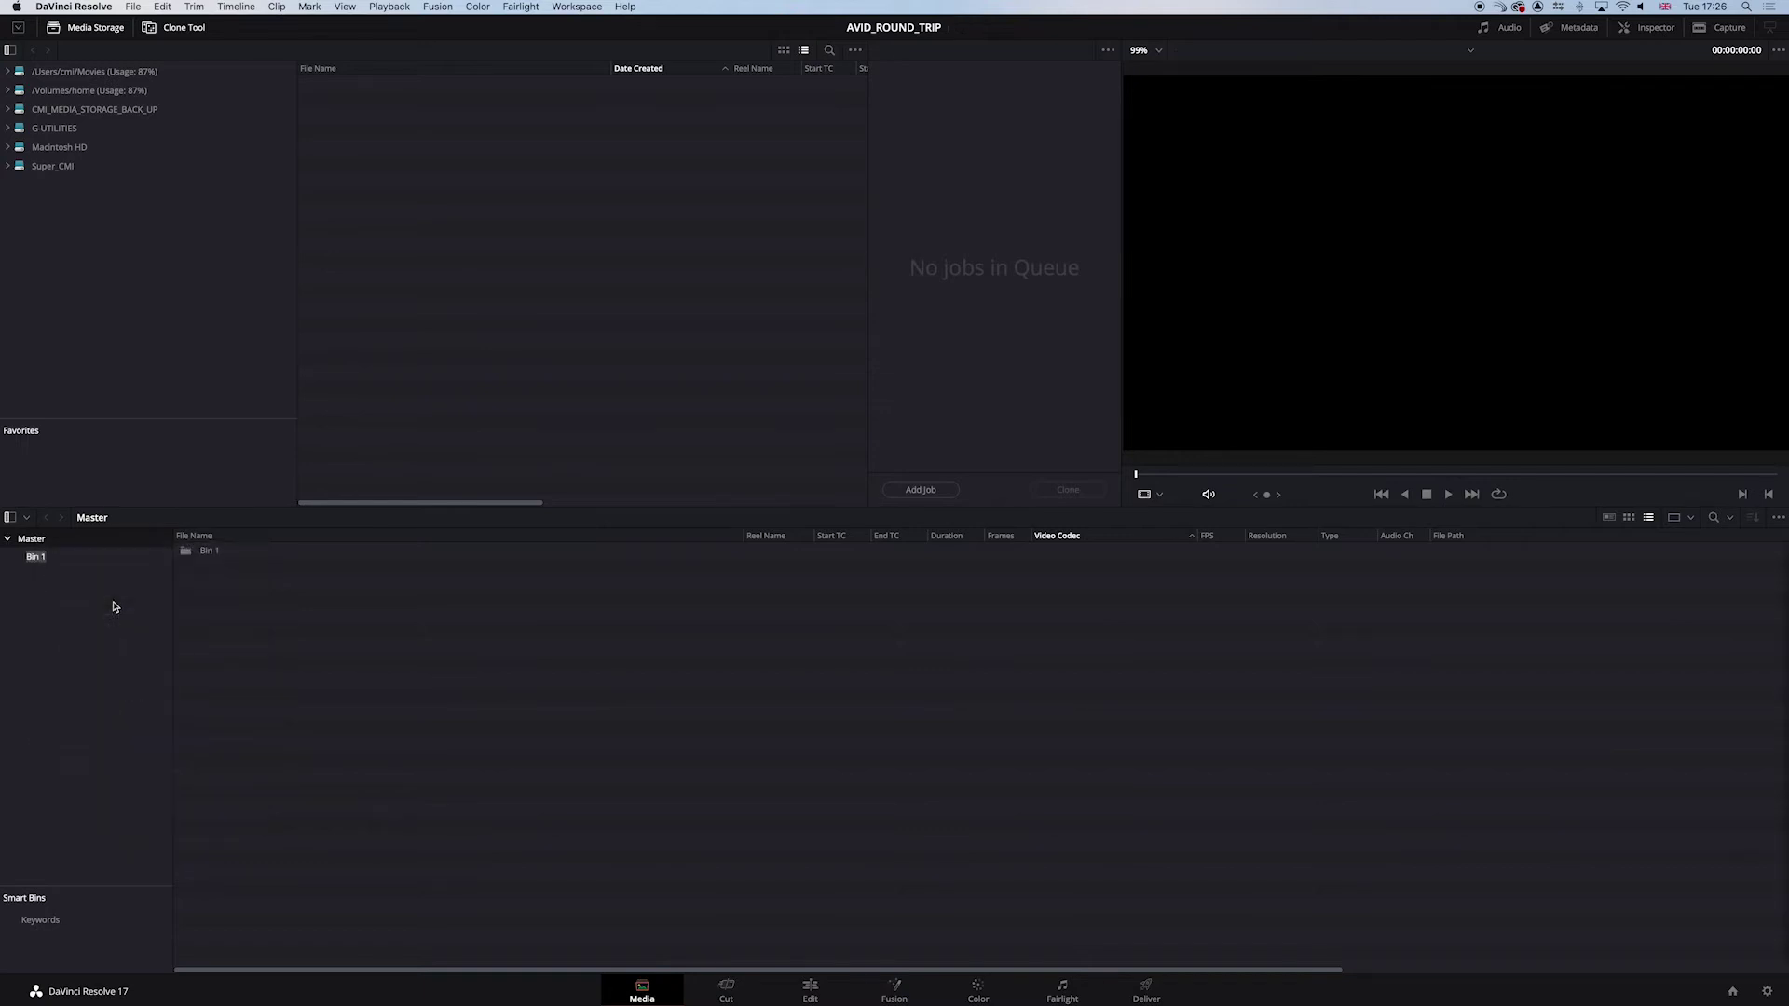
text(ROUND_TRIP_IMPOT)
key(BackSpace)
- Finish the ROUND_TRIP_IMPORT bin name, then import AVID_ROUND_TRIP.aaf from Desktop/AVID_ROUND_TRIP/AAF as a timeline
text(RT)
click(75, 557)
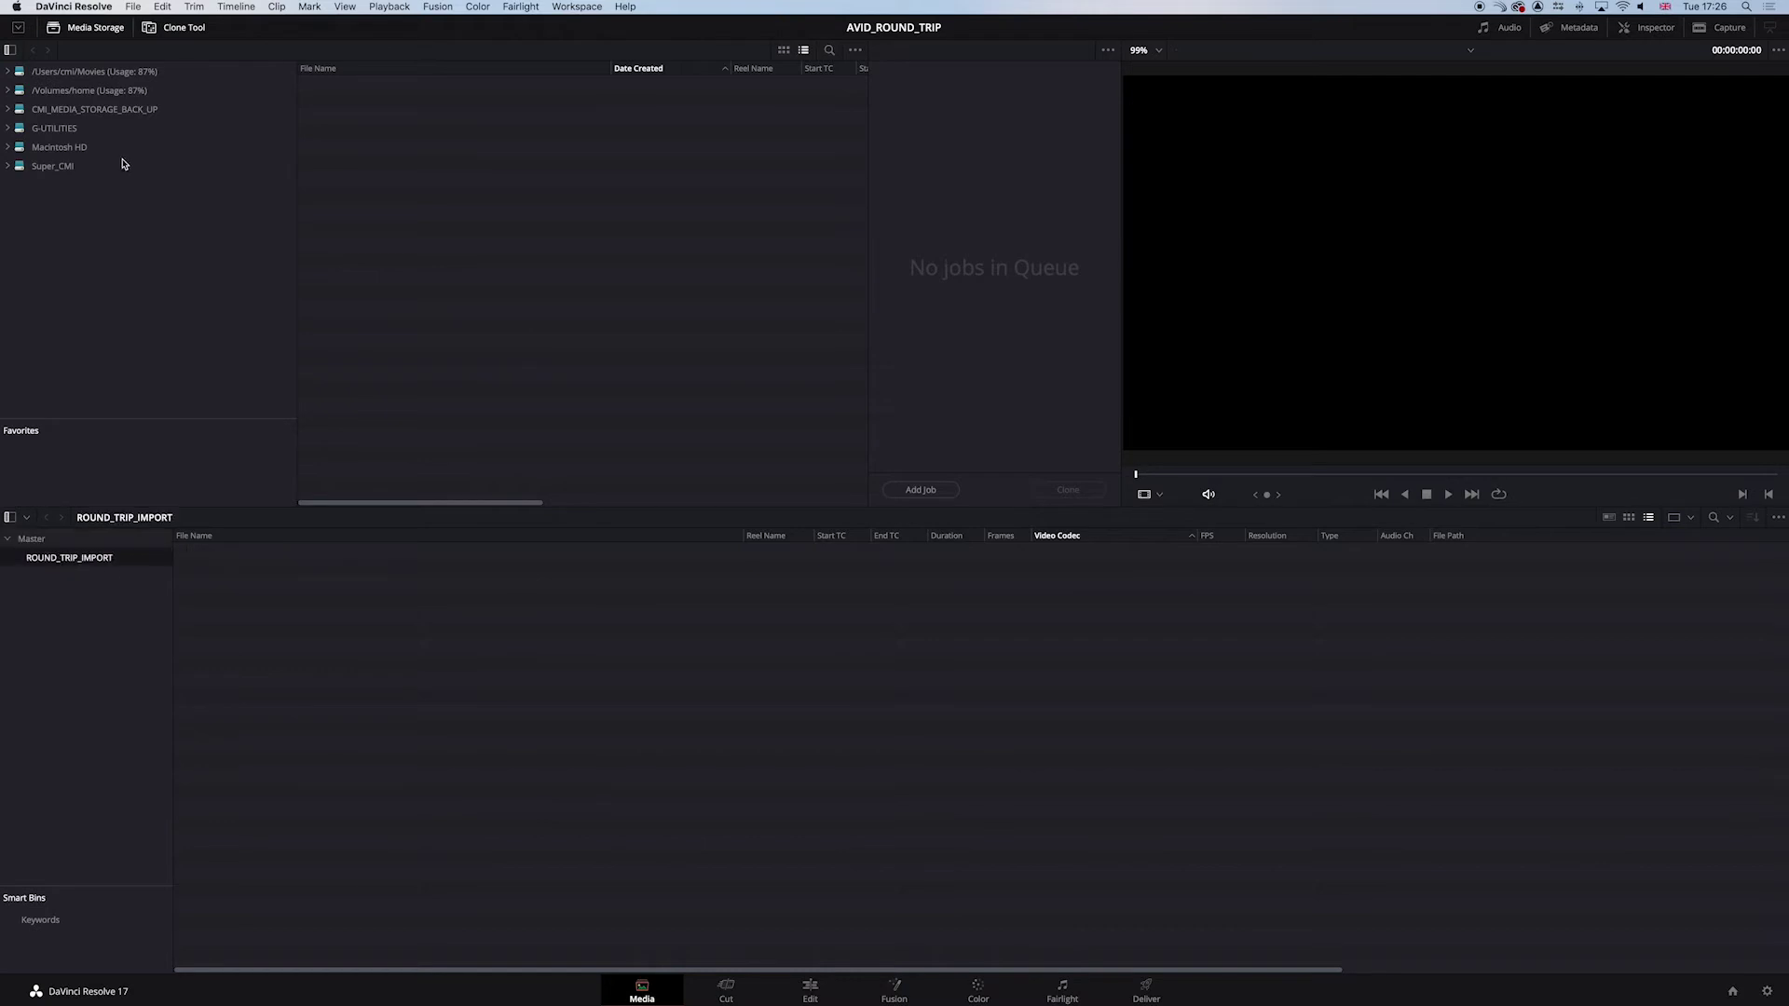
click(134, 6)
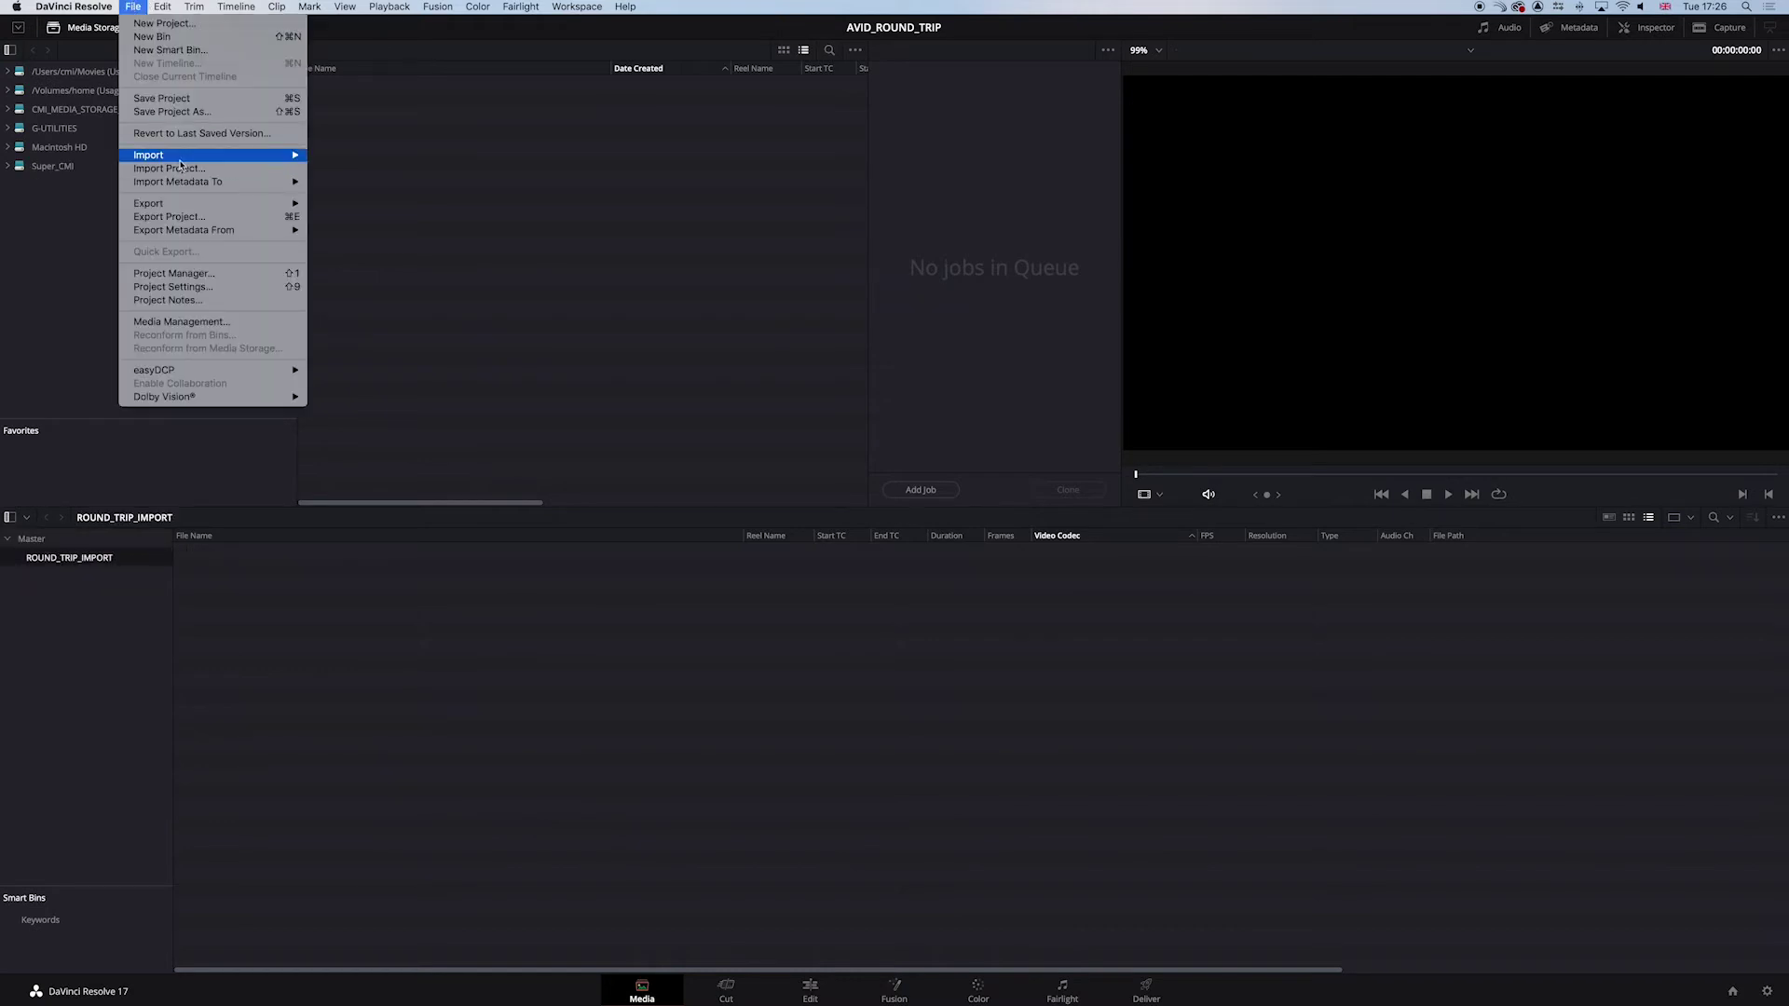
mouse_move(182, 161)
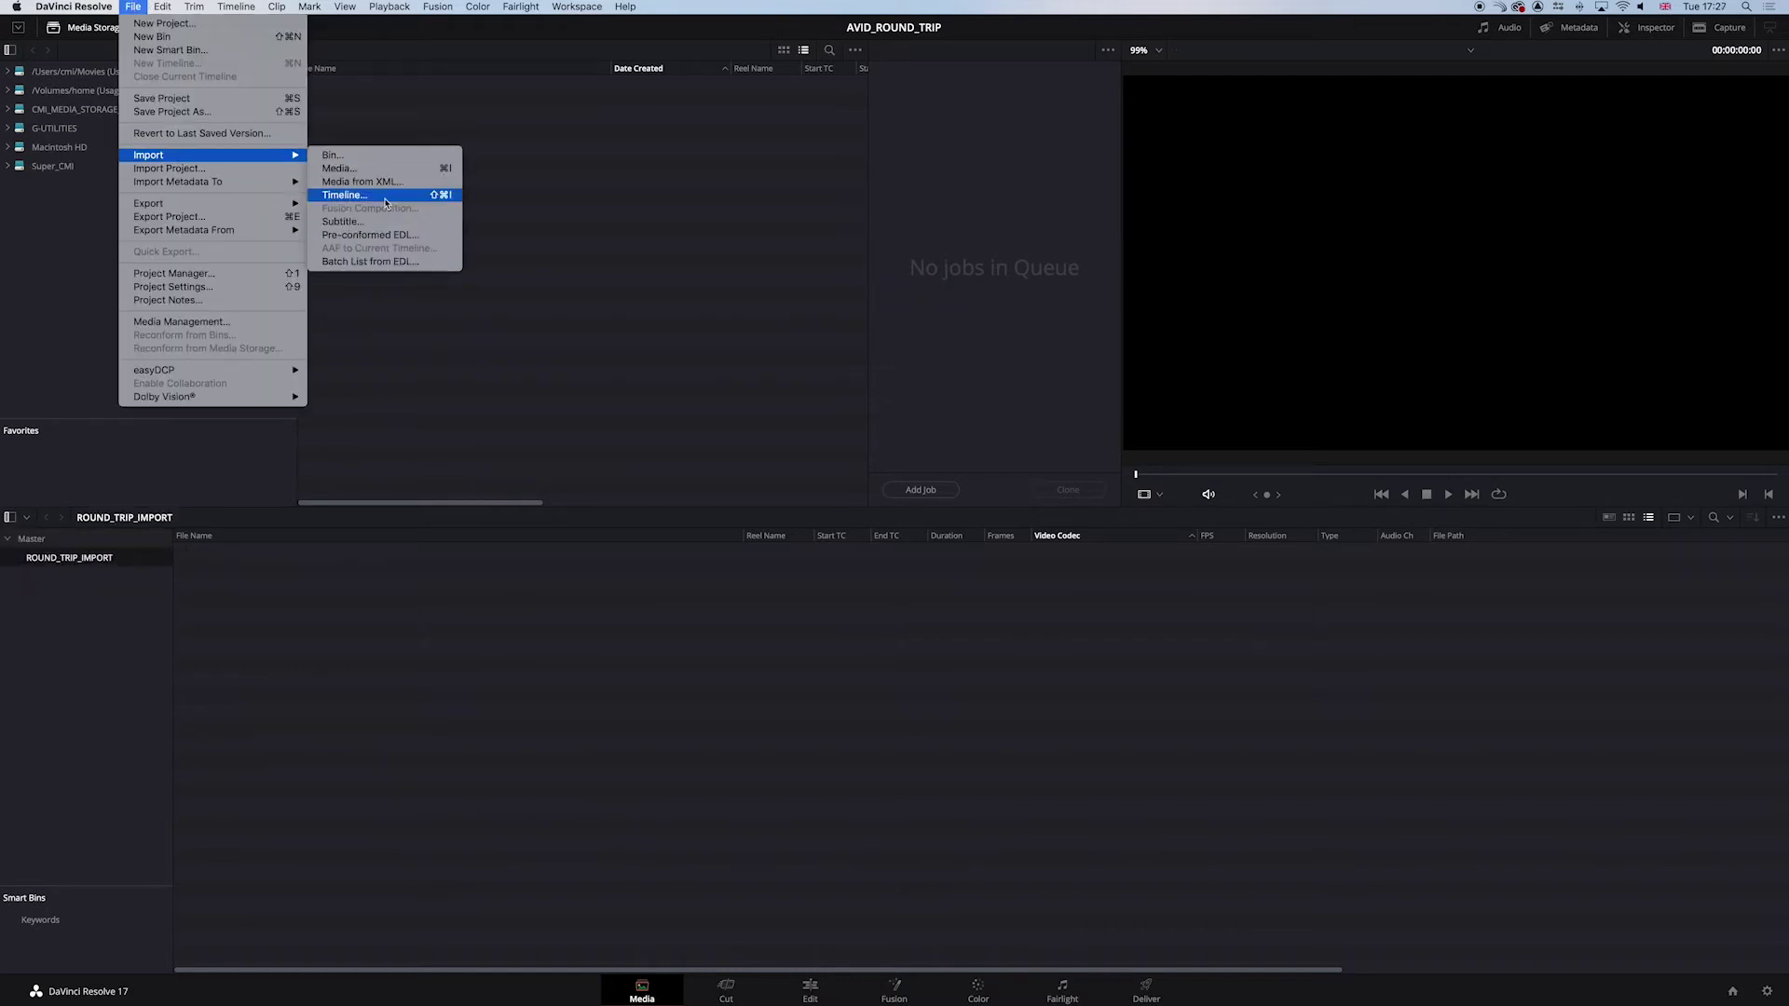
click(344, 195)
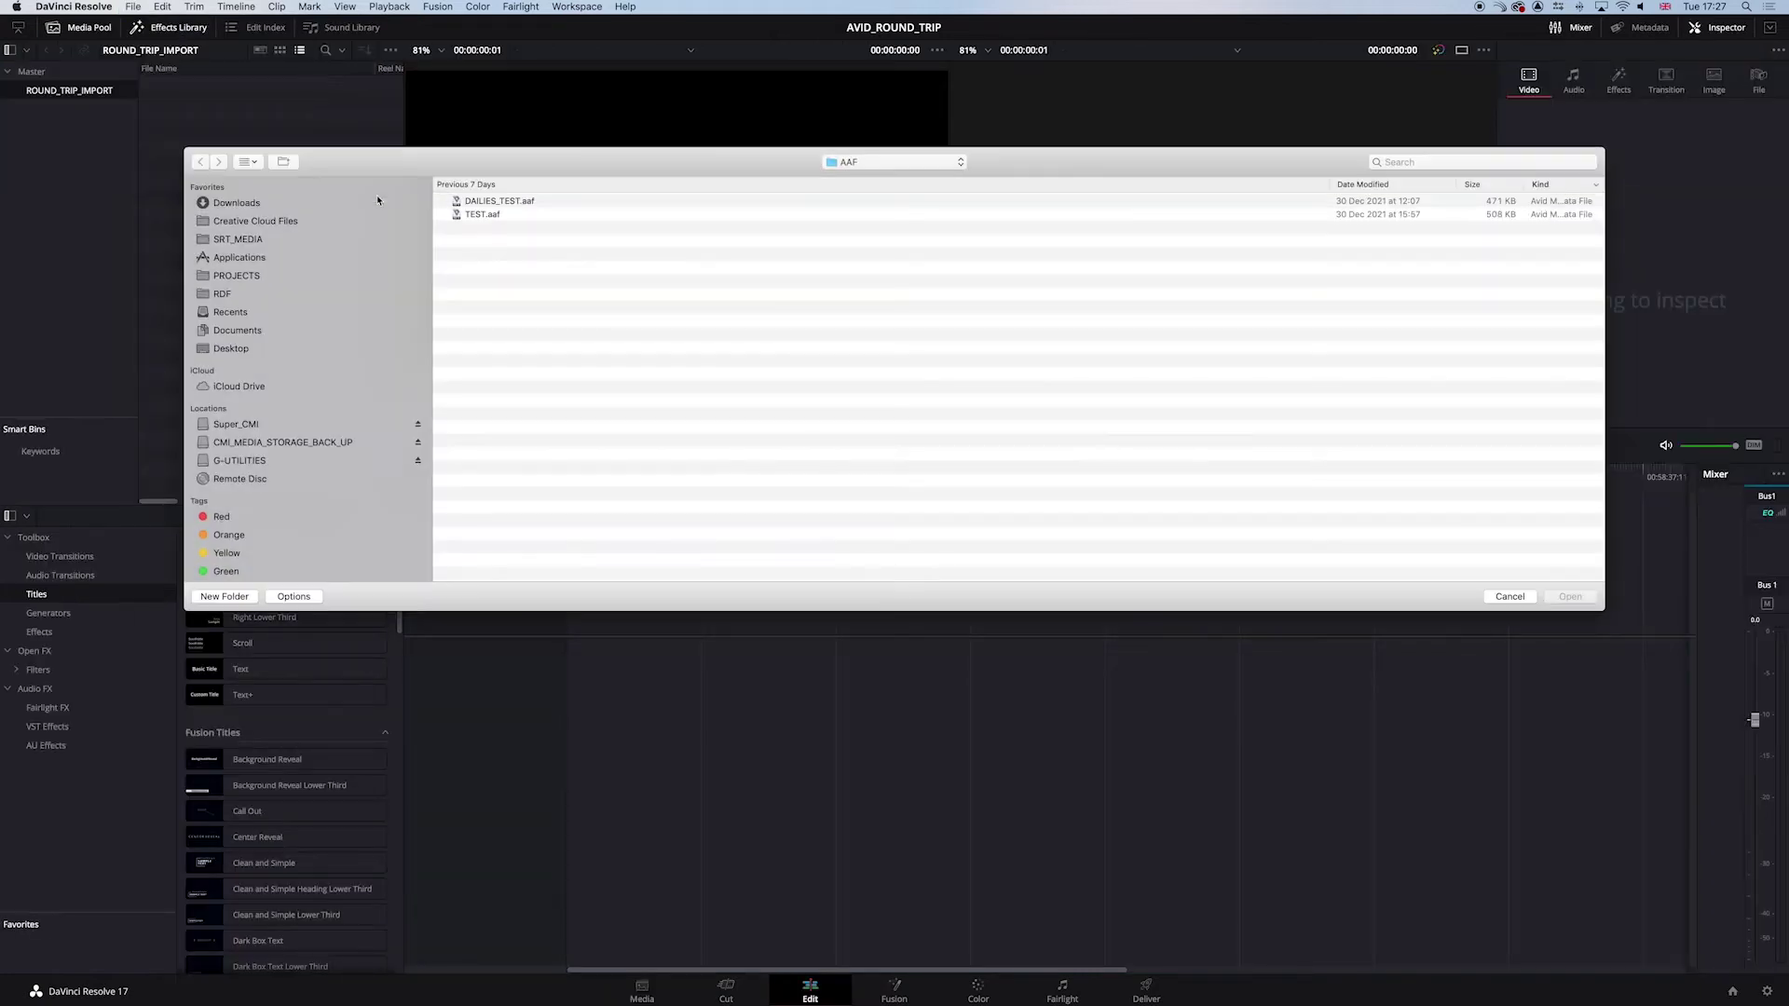
click(267, 351)
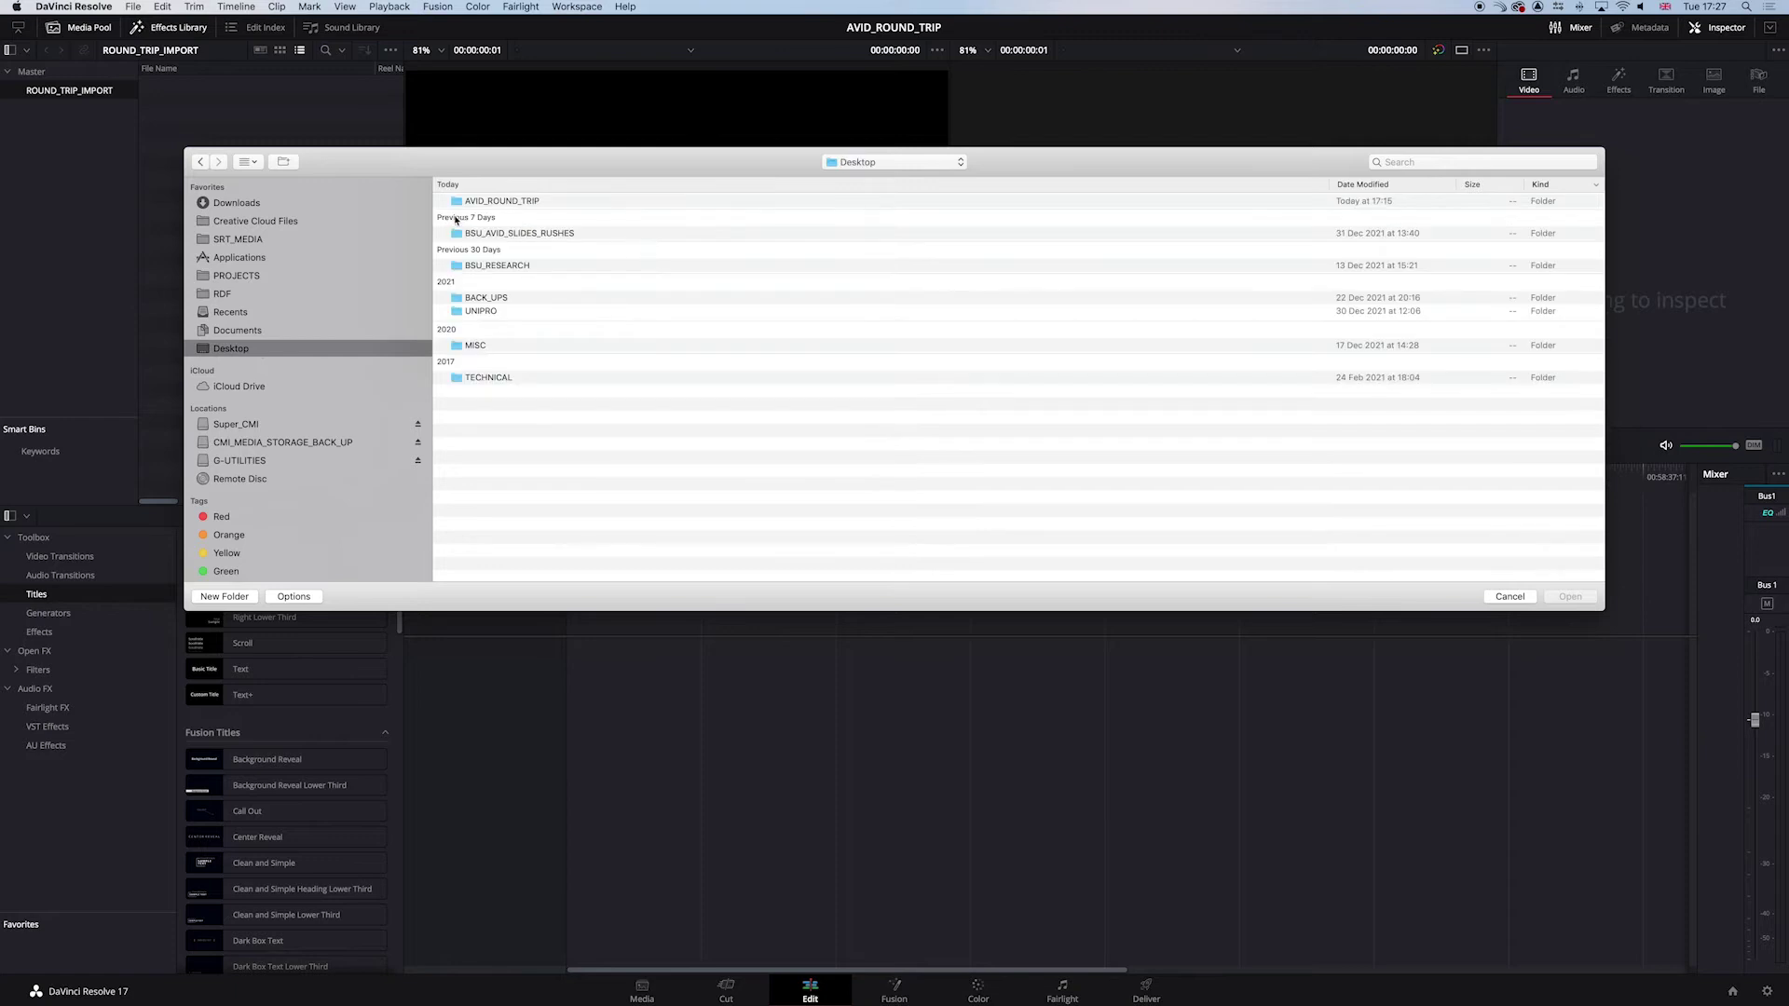
double_click(459, 202)
double_click(459, 202)
click(491, 202)
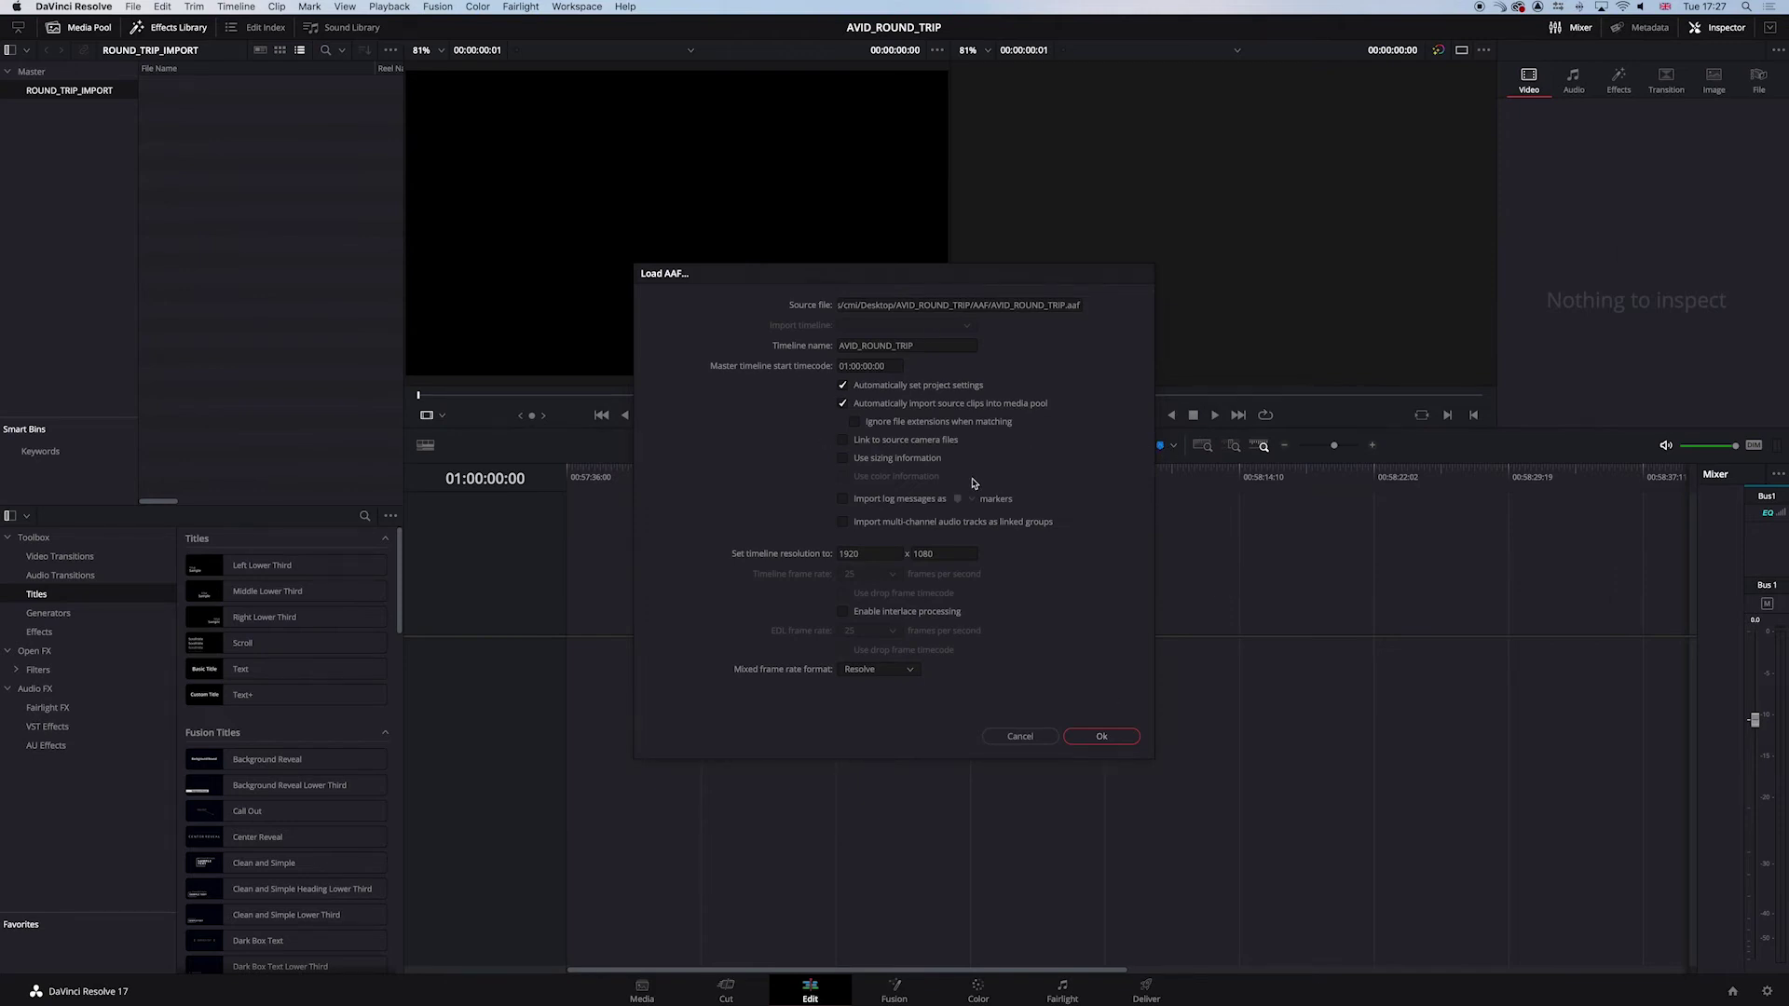
click(1115, 741)
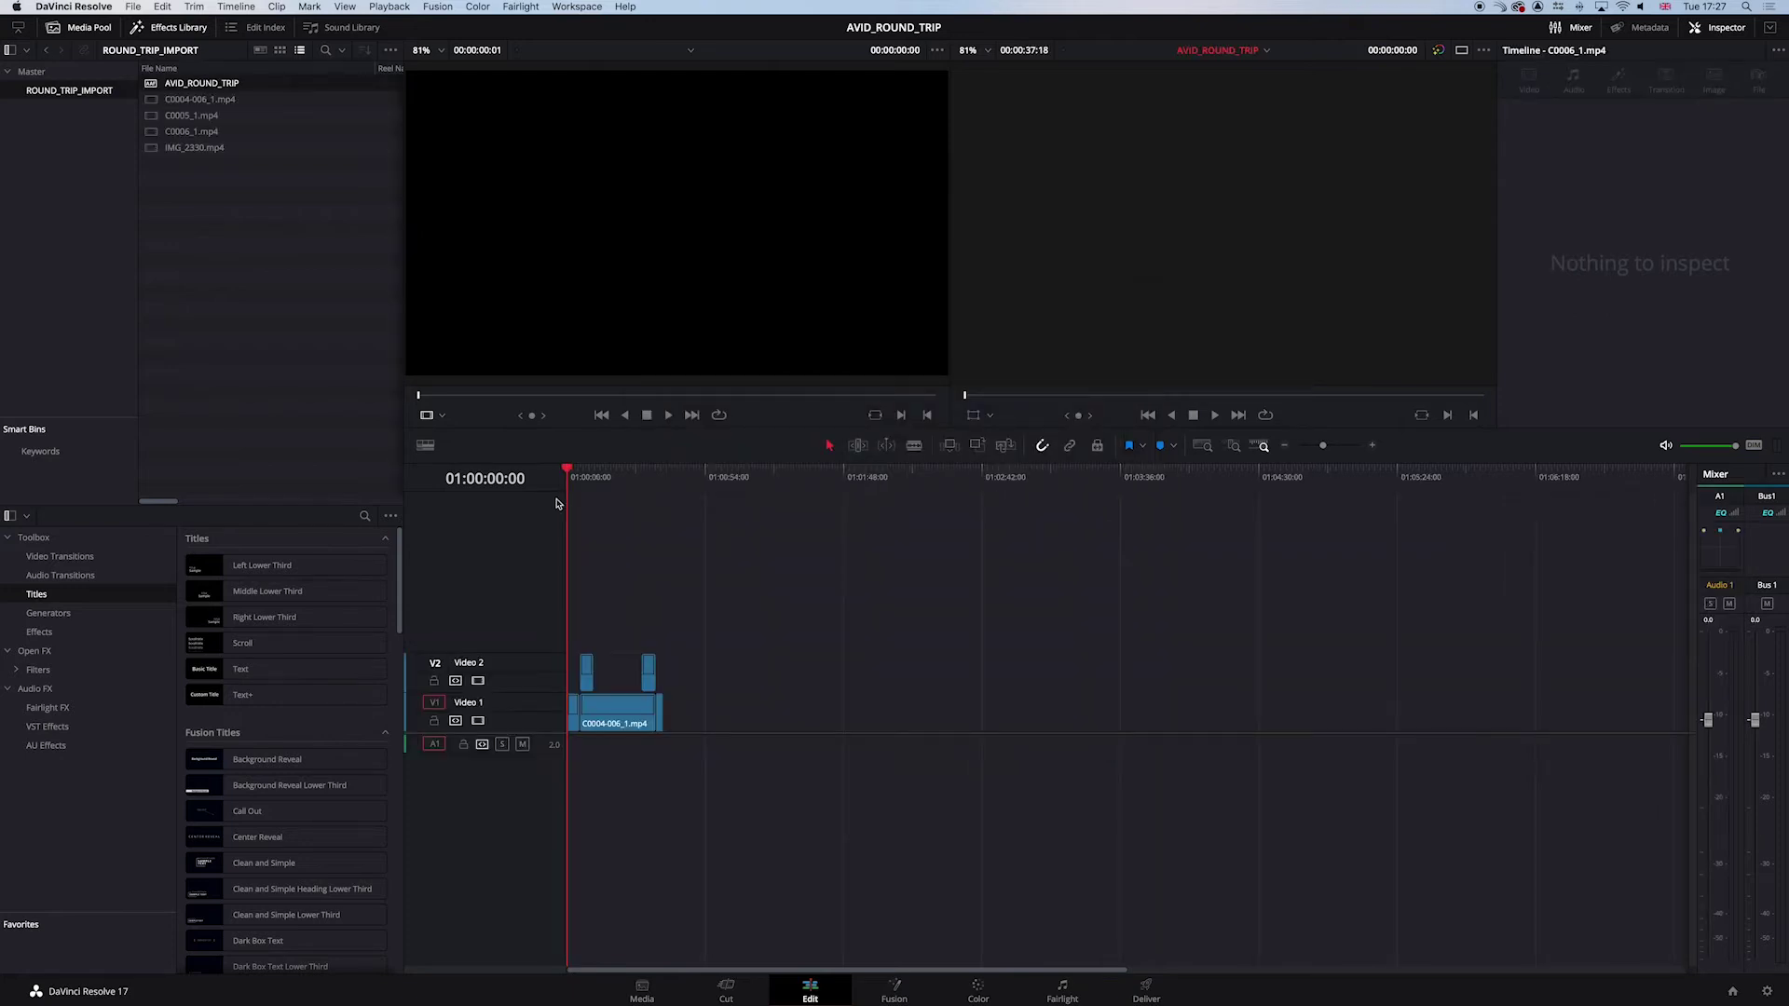
mouse_move(583, 482)
mouse_down()
mouse_move(656, 501)
mouse_move(570, 512)
mouse_up()
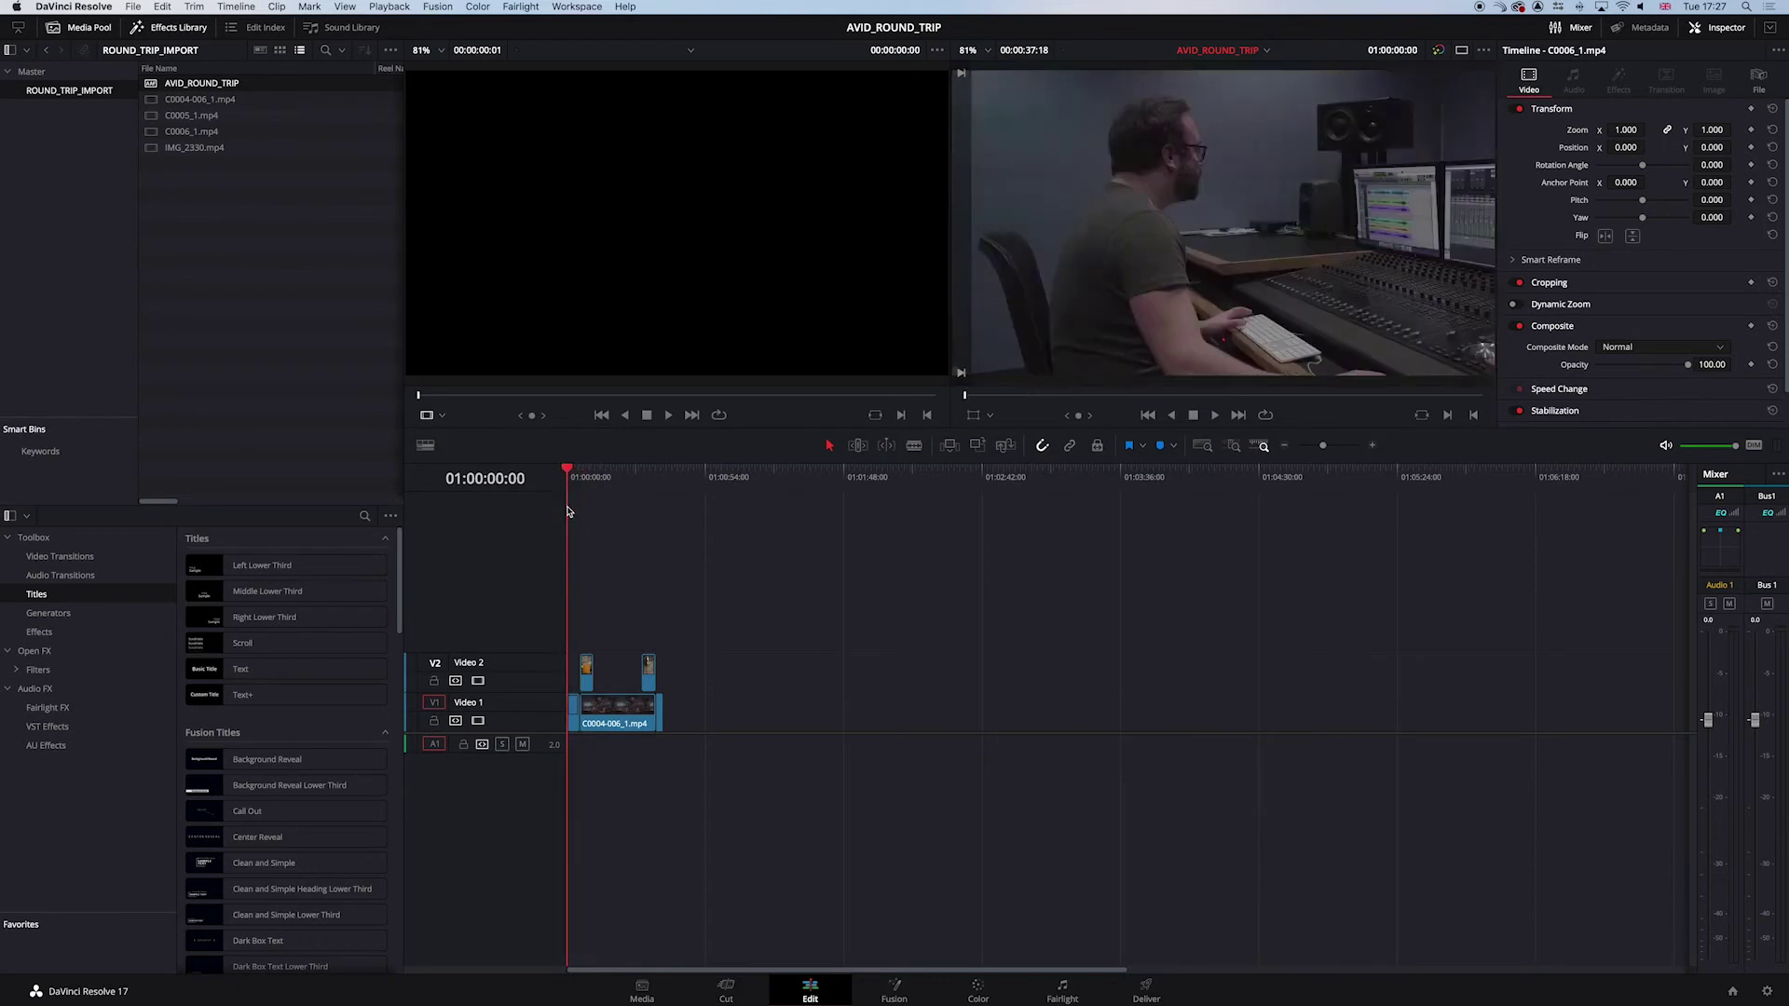
scroll(570, 512, up, 5)
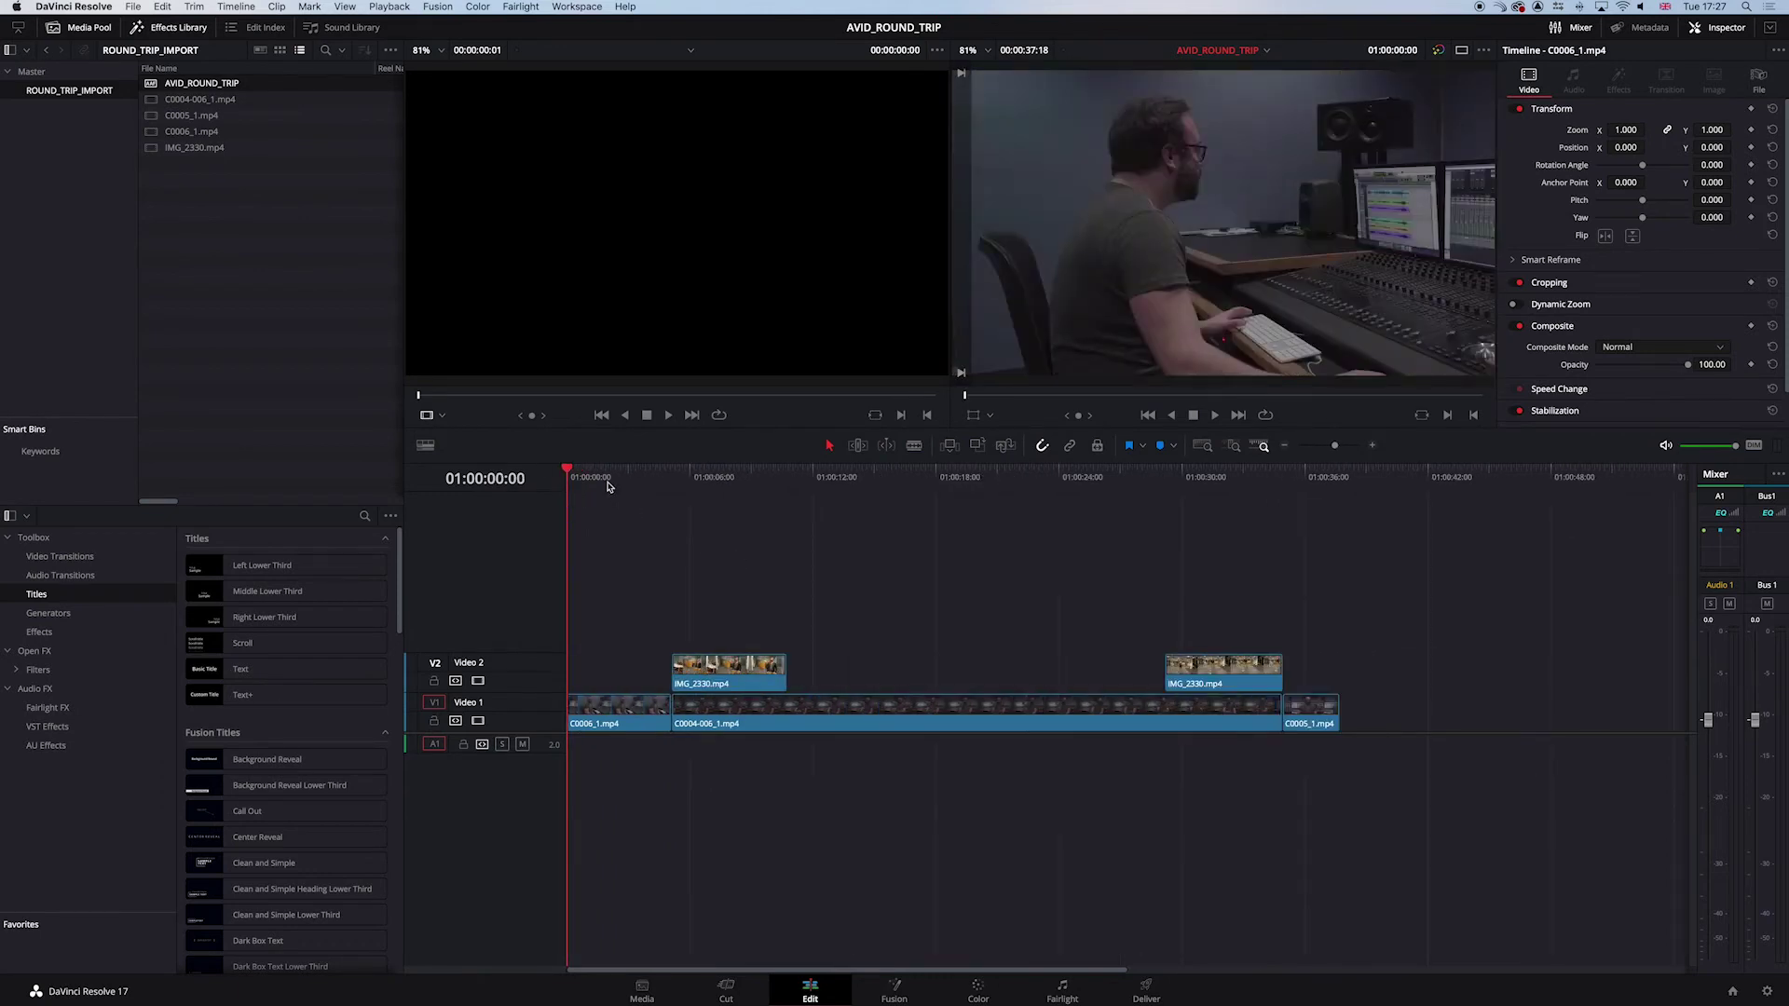
click(607, 482)
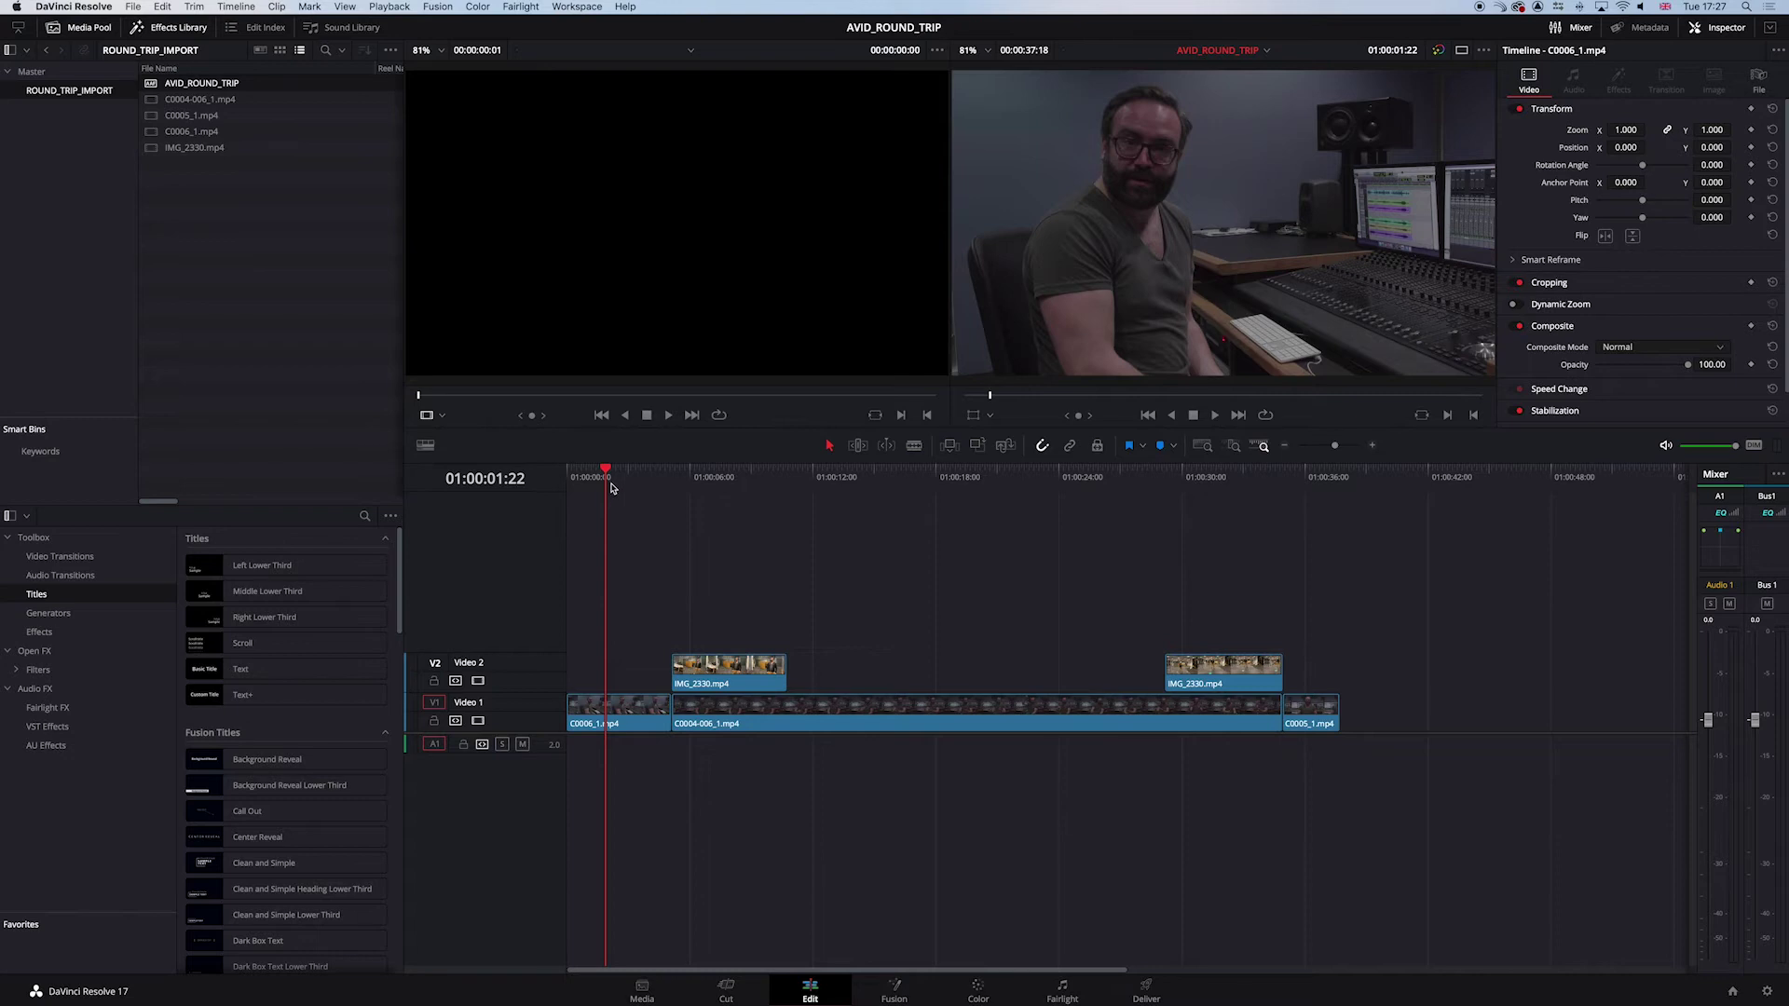
drag(610, 485, 915, 559)
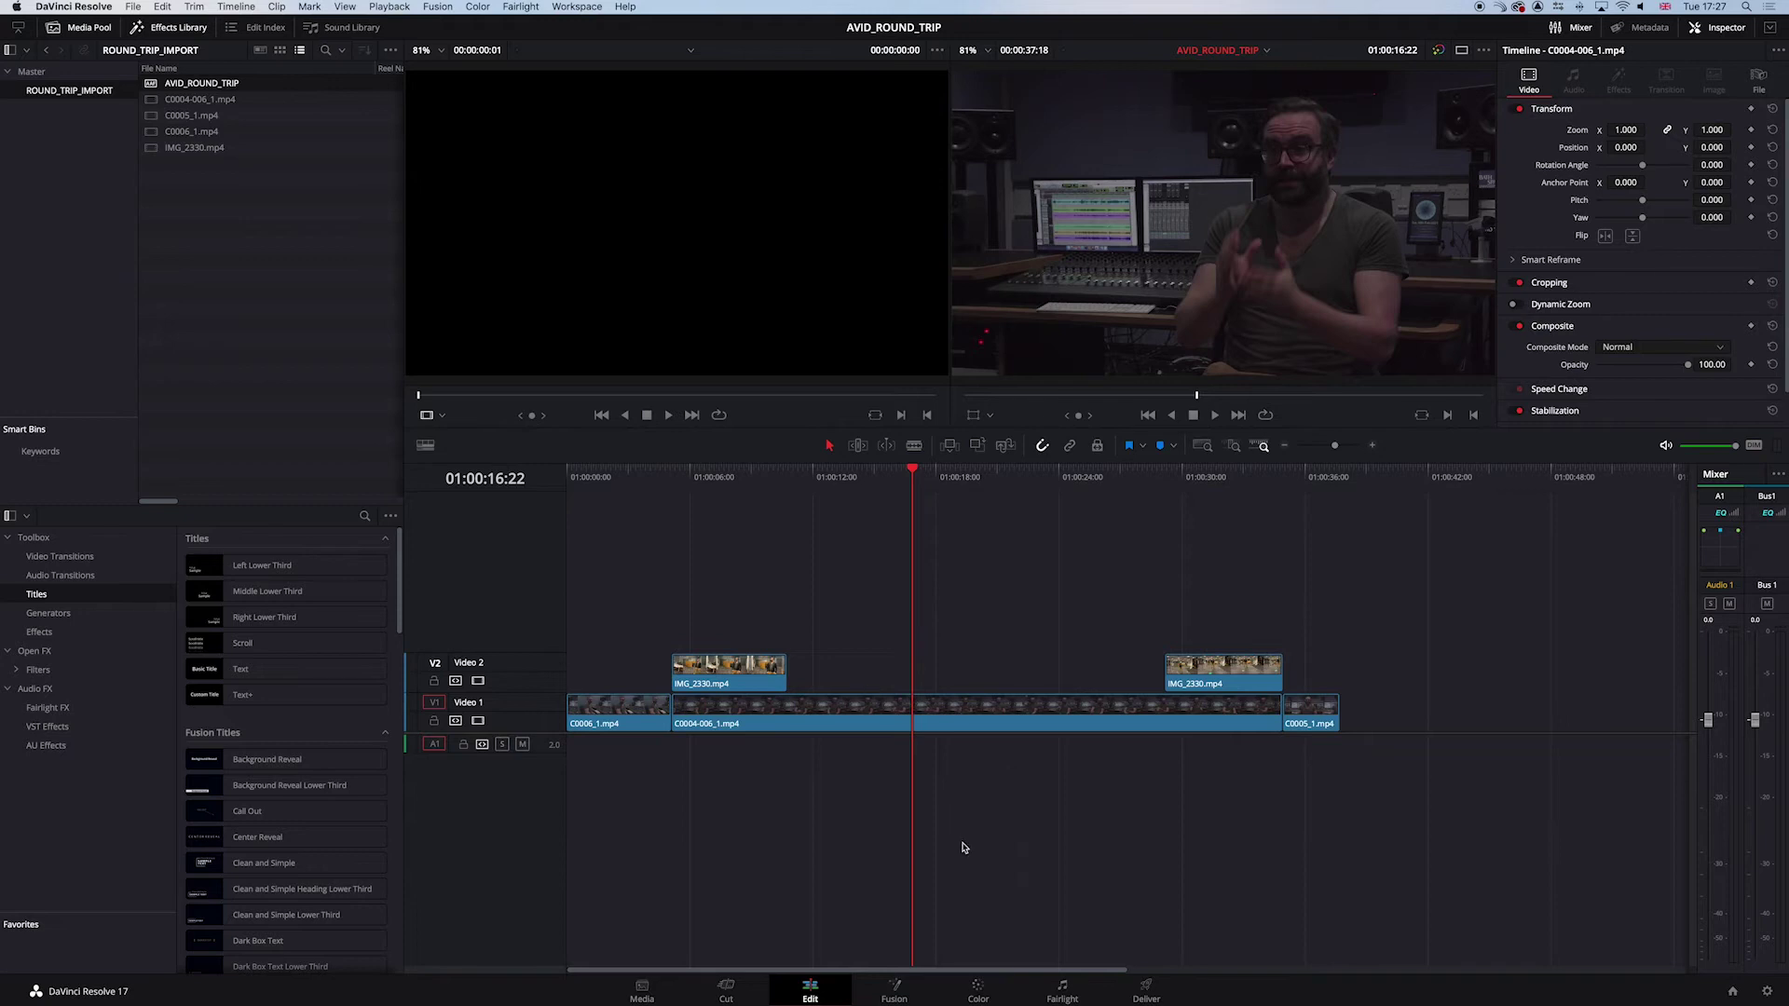
- On the Color page, drain the first clip's saturation to black and white and step through the other clips
click(977, 989)
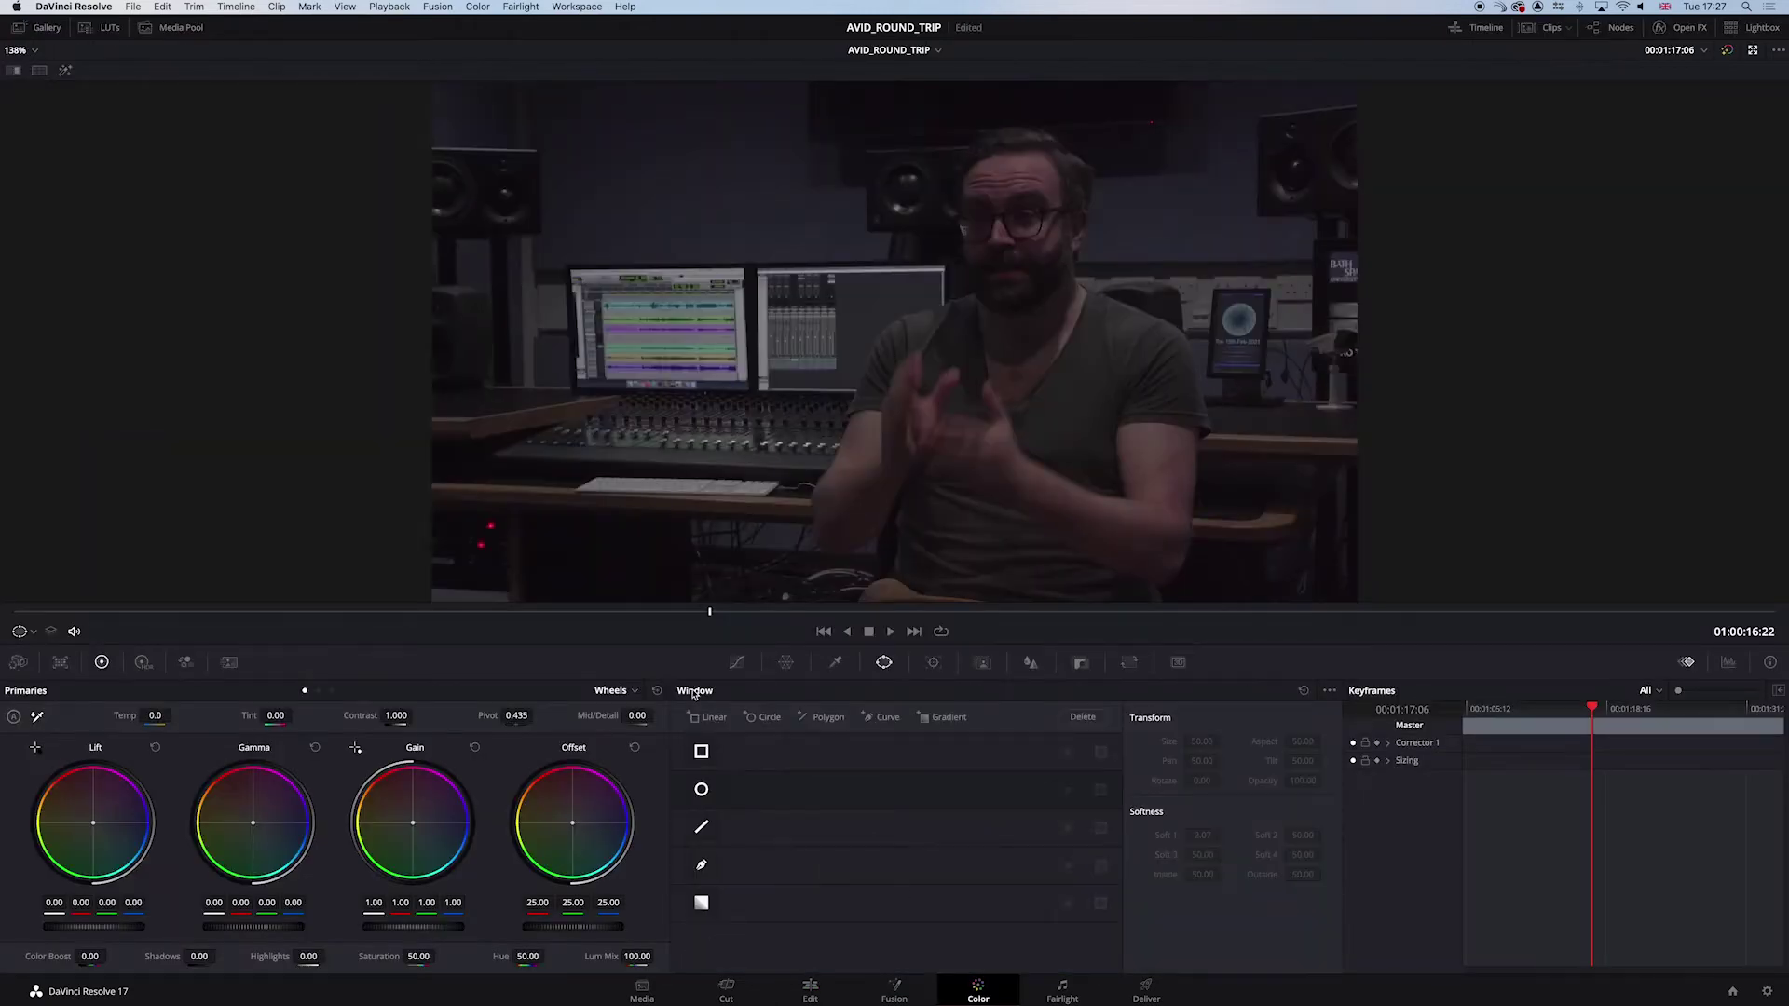
click(68, 552)
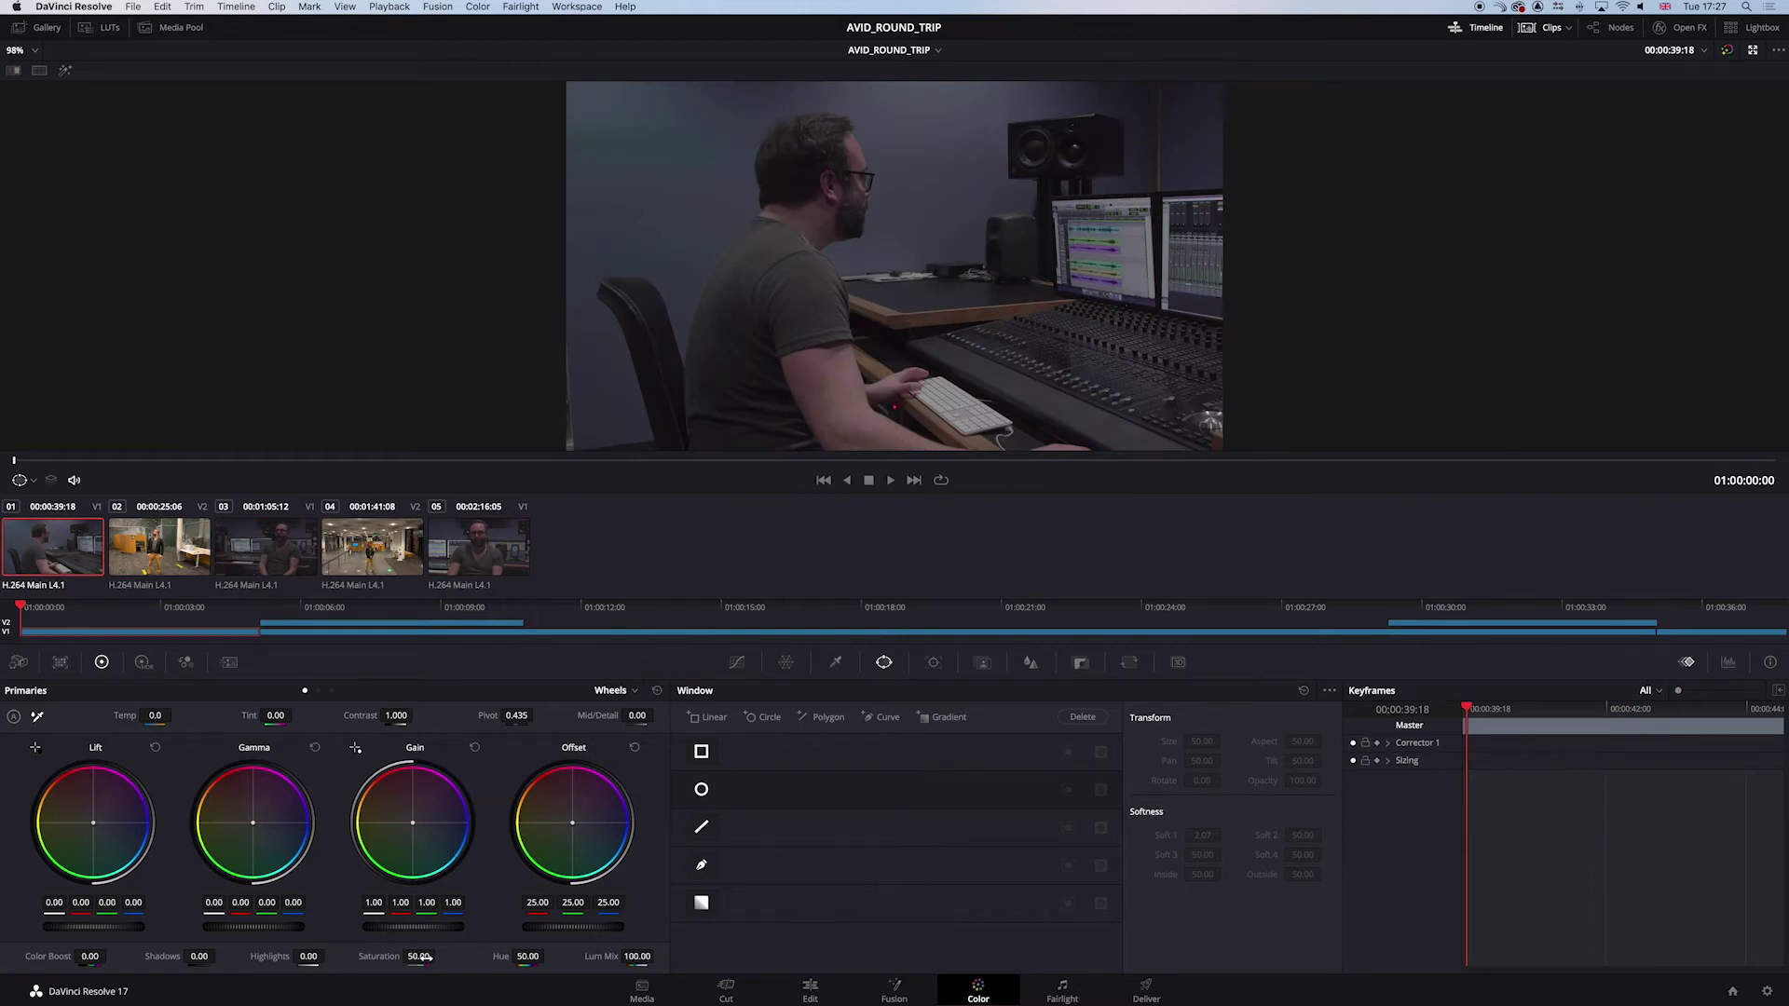
drag(421, 957, 439, 957)
click(157, 554)
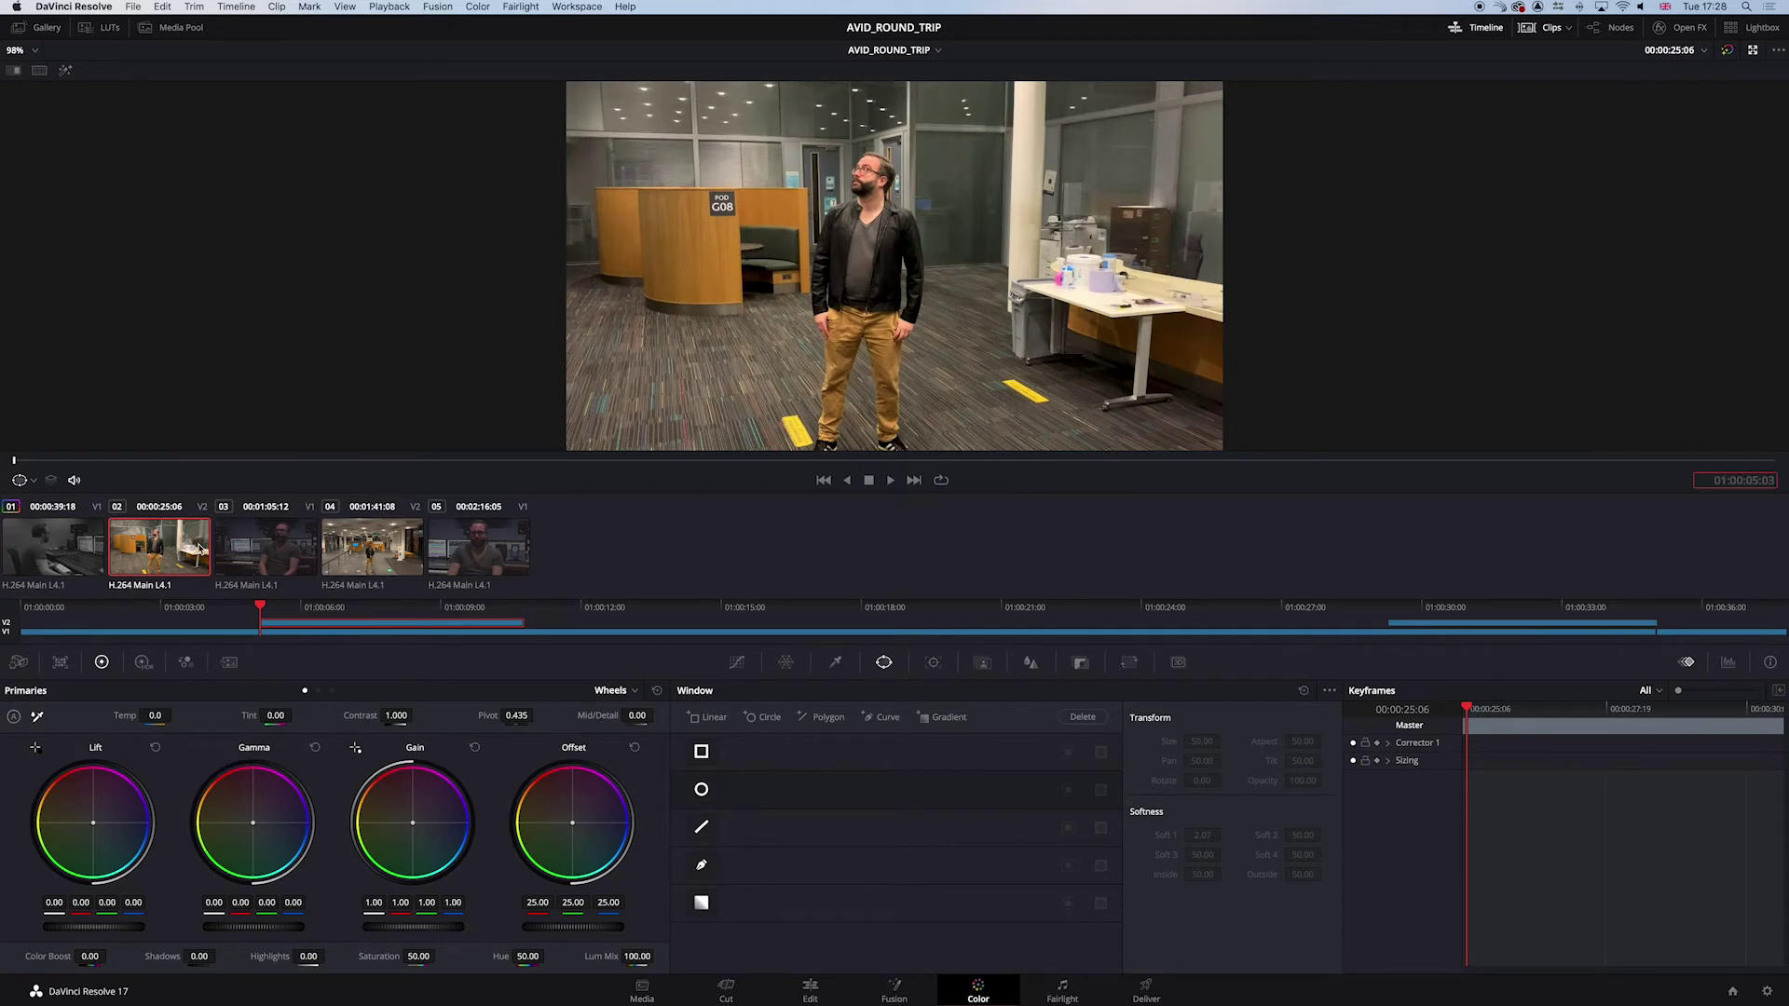
key(Escape)
click(266, 555)
click(369, 557)
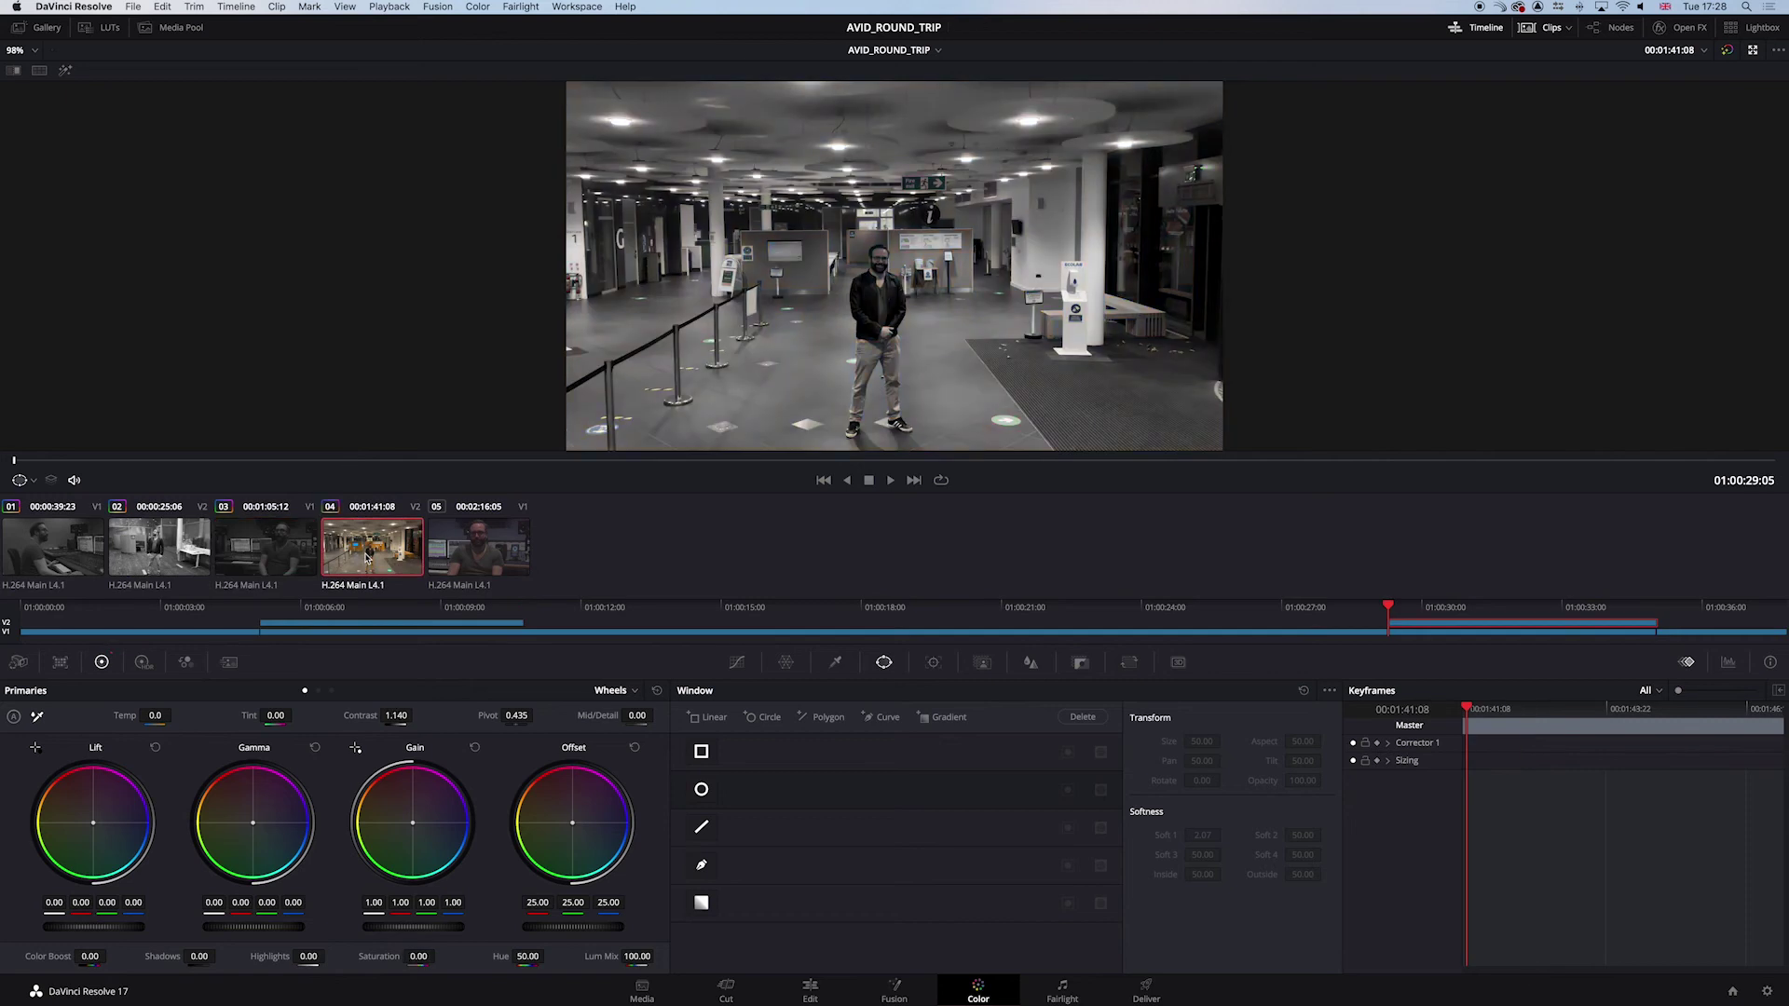
click(475, 559)
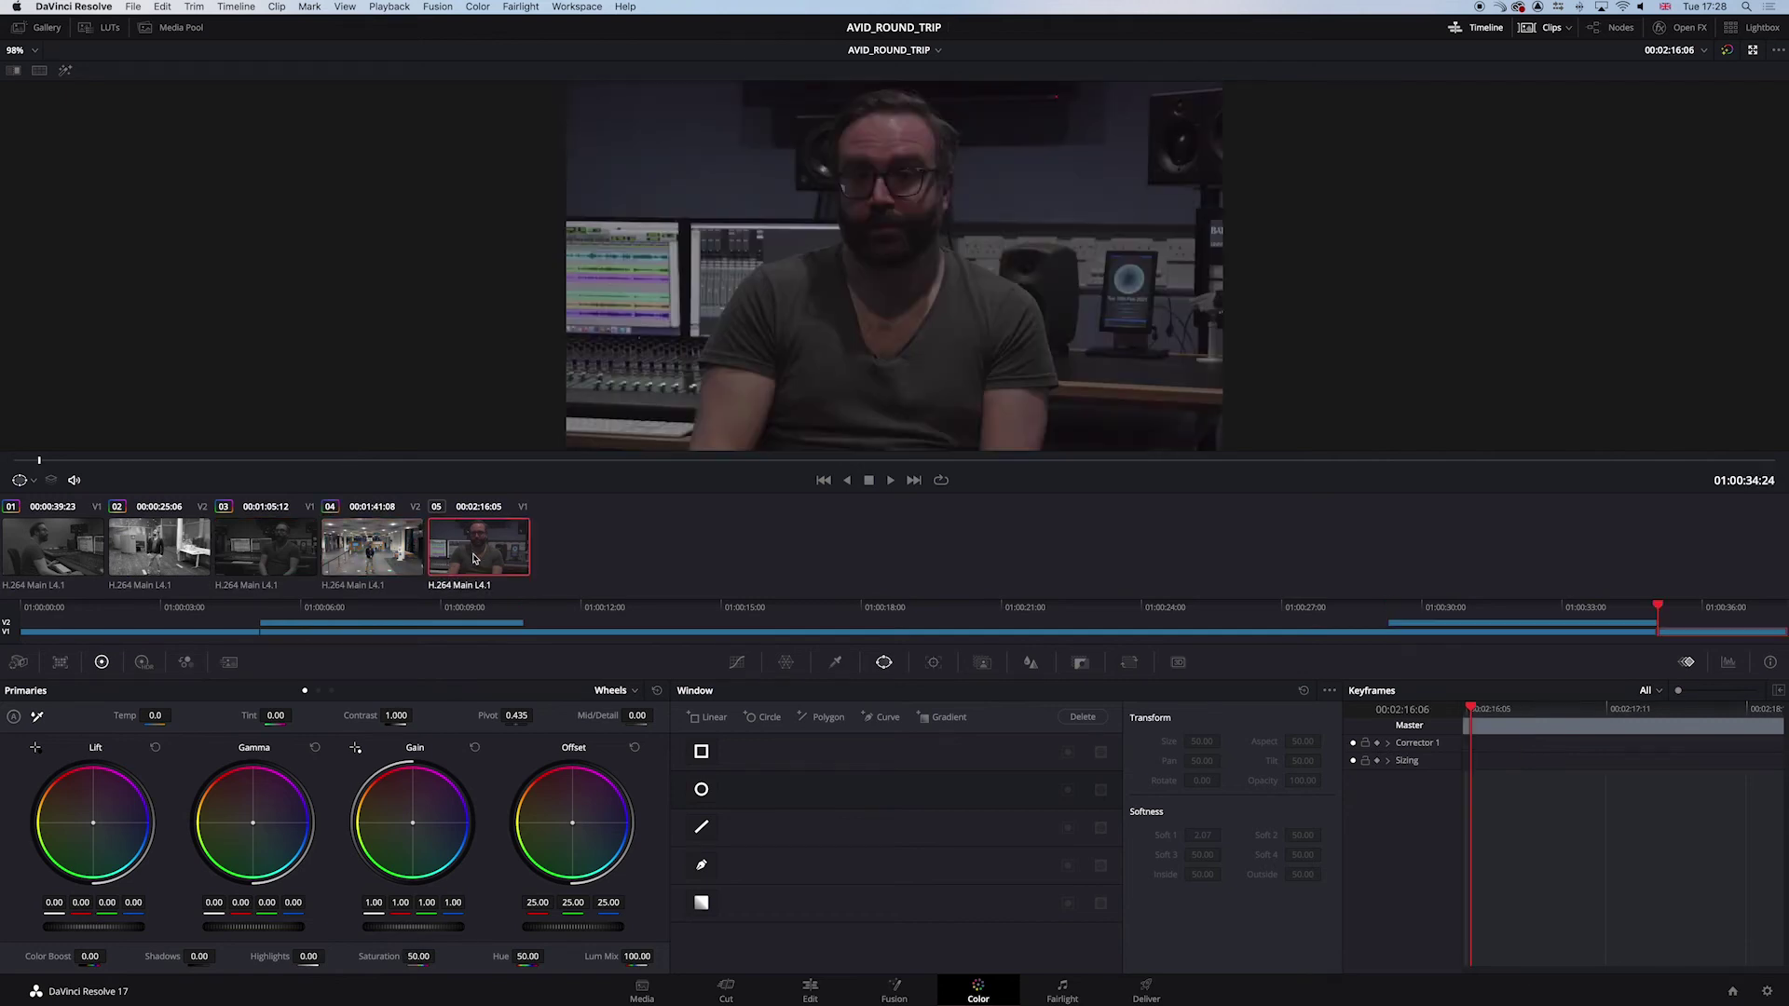
- Add a serial node on the dim third interview clip, raising Gamma and Gain to brighten it
click(278, 562)
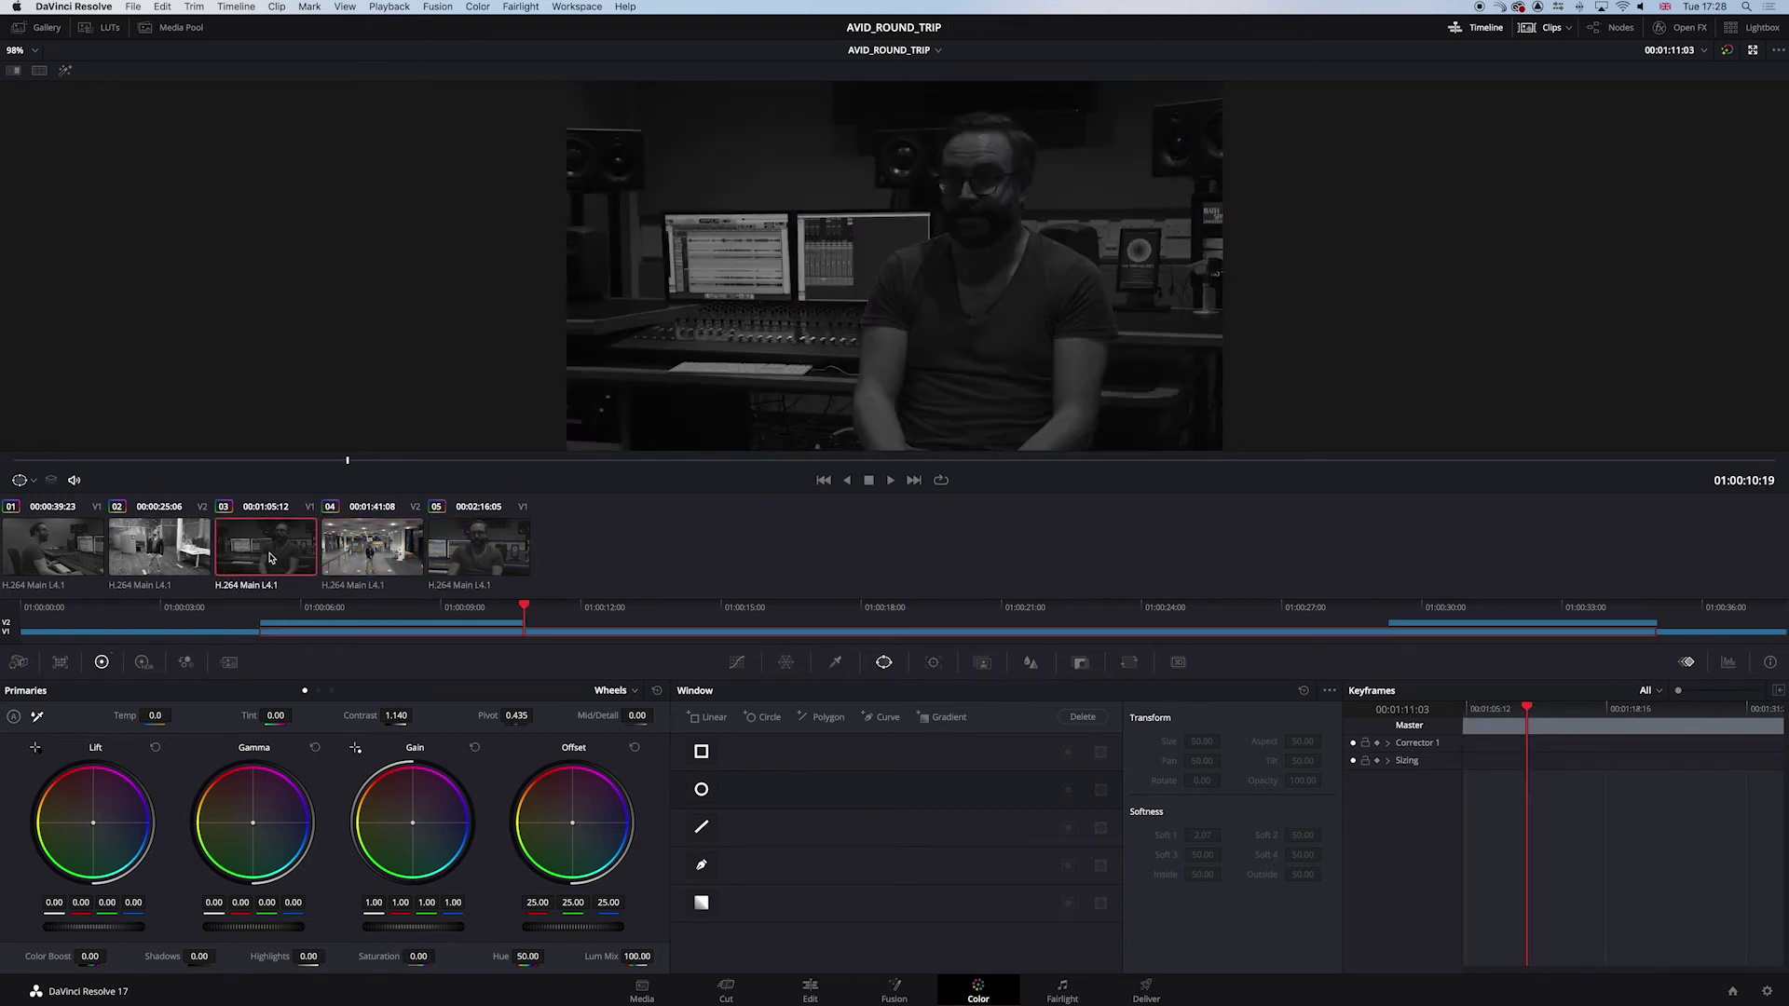
click(1621, 29)
key(alt+s)
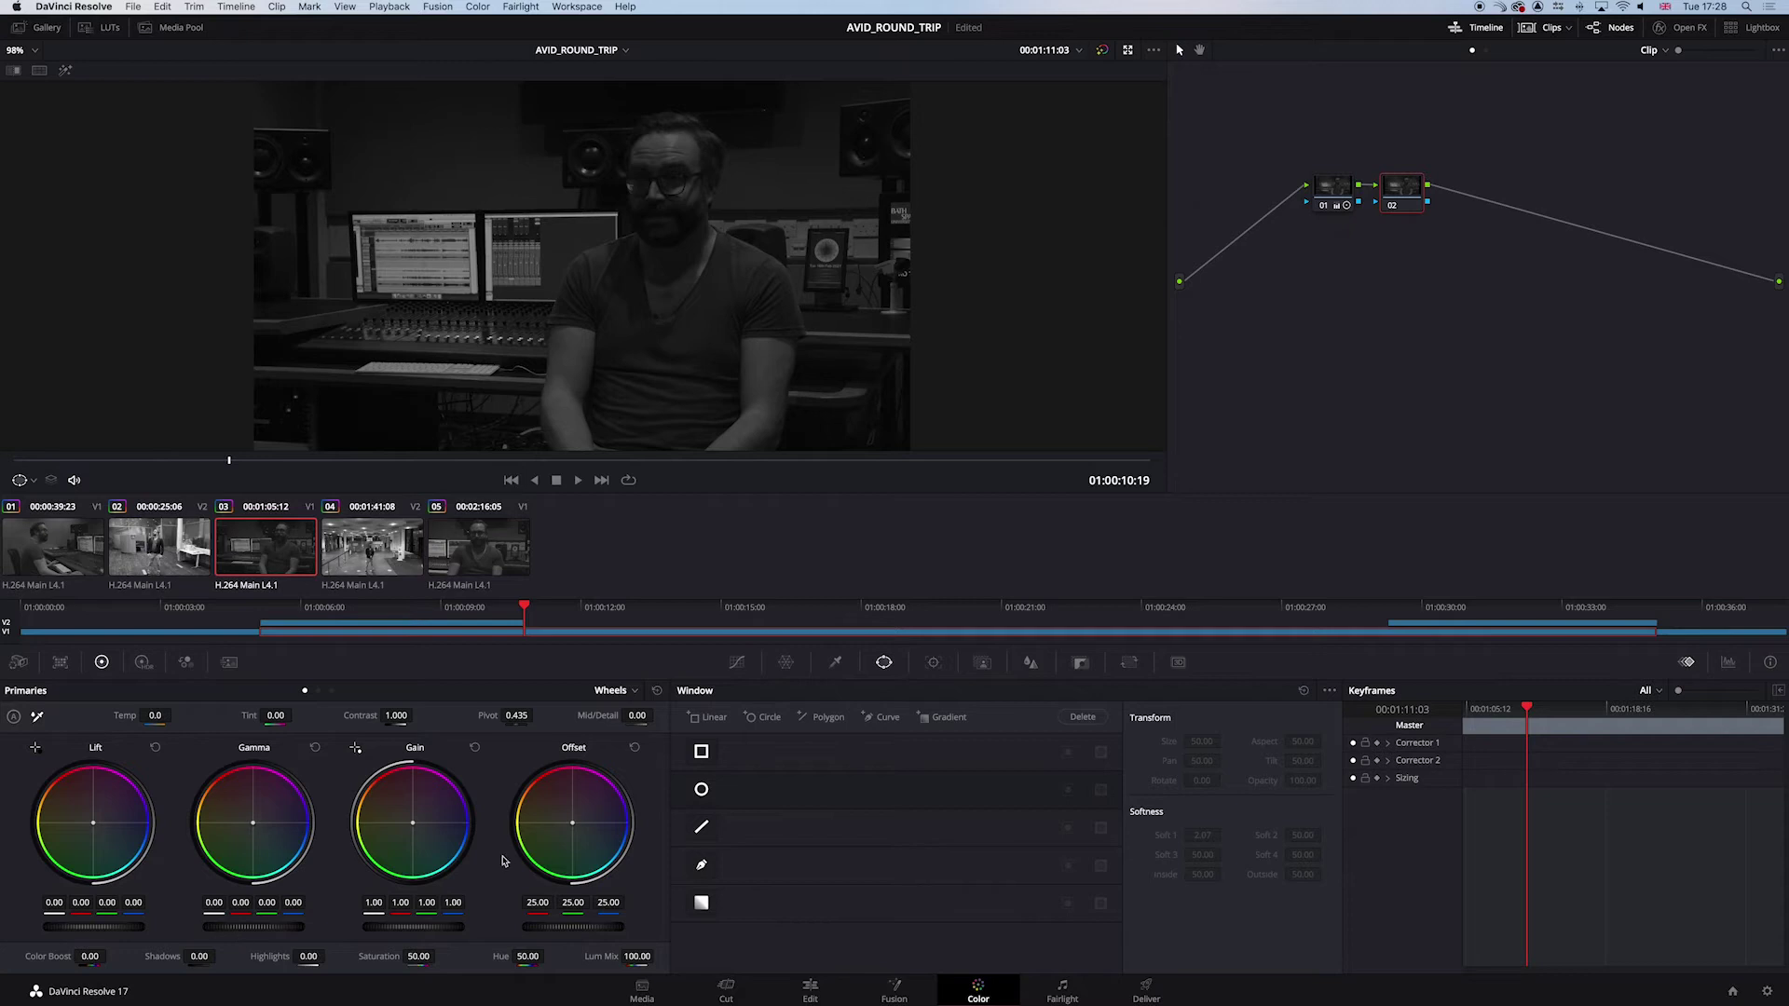
drag(230, 927, 245, 927)
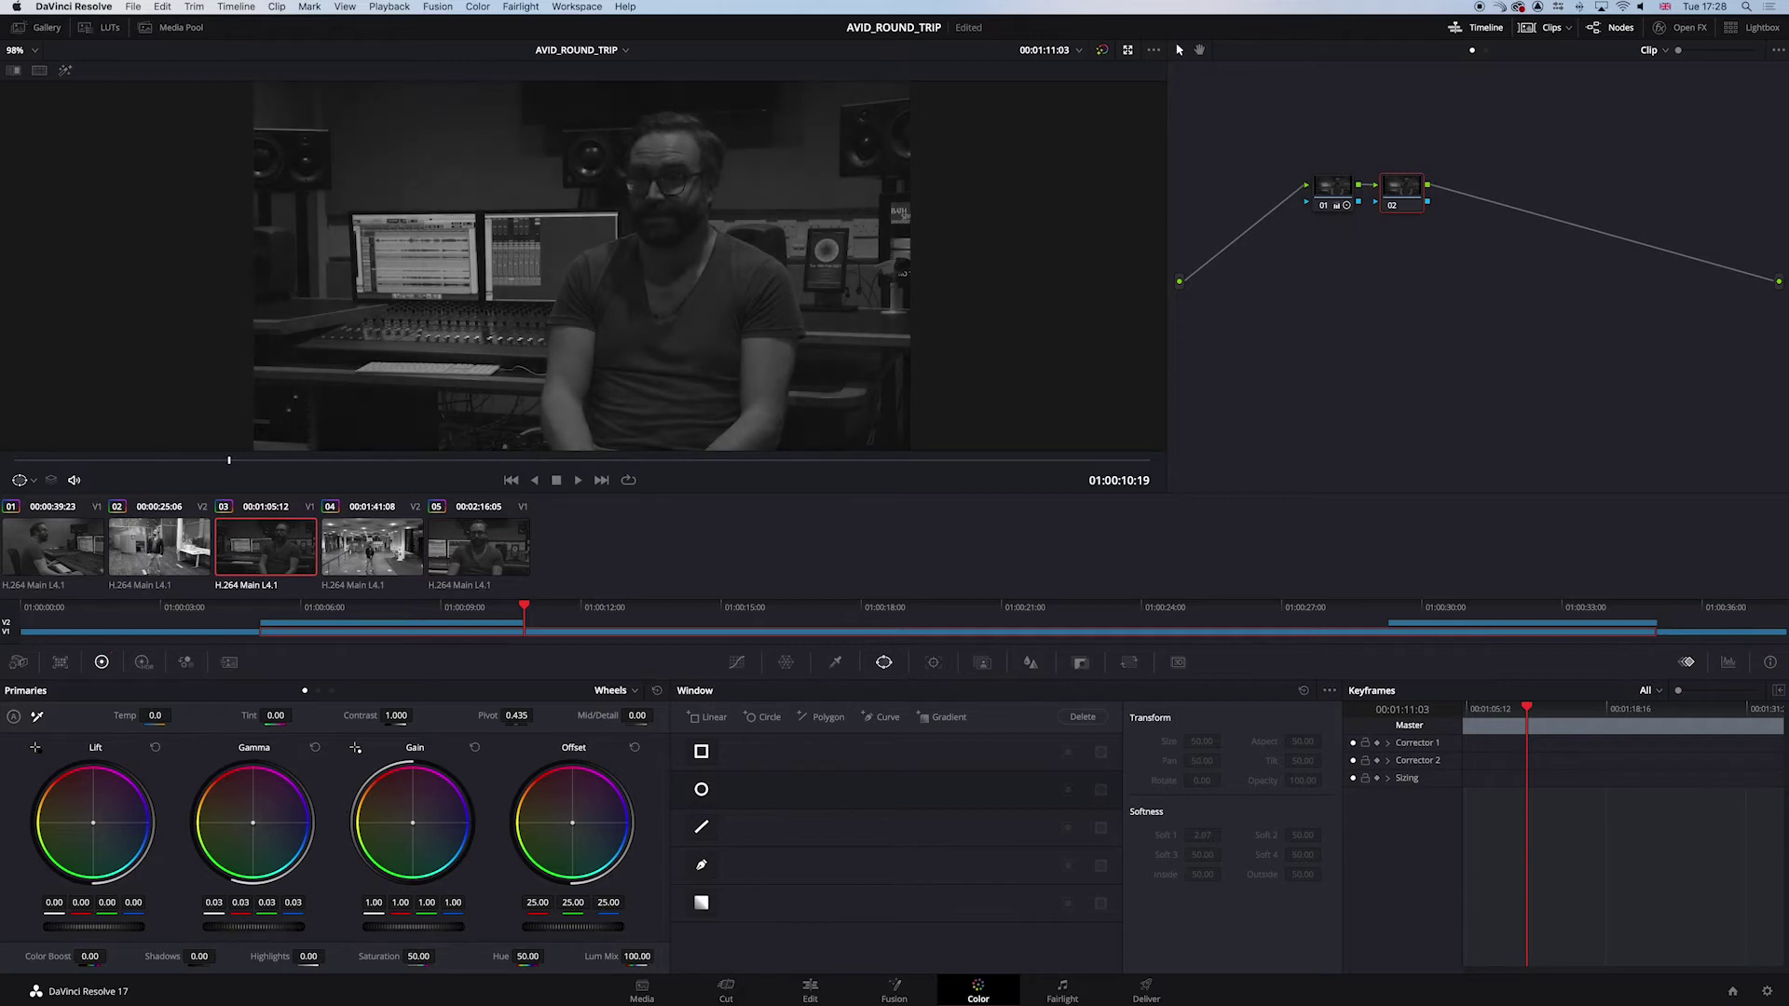
drag(408, 927, 413, 927)
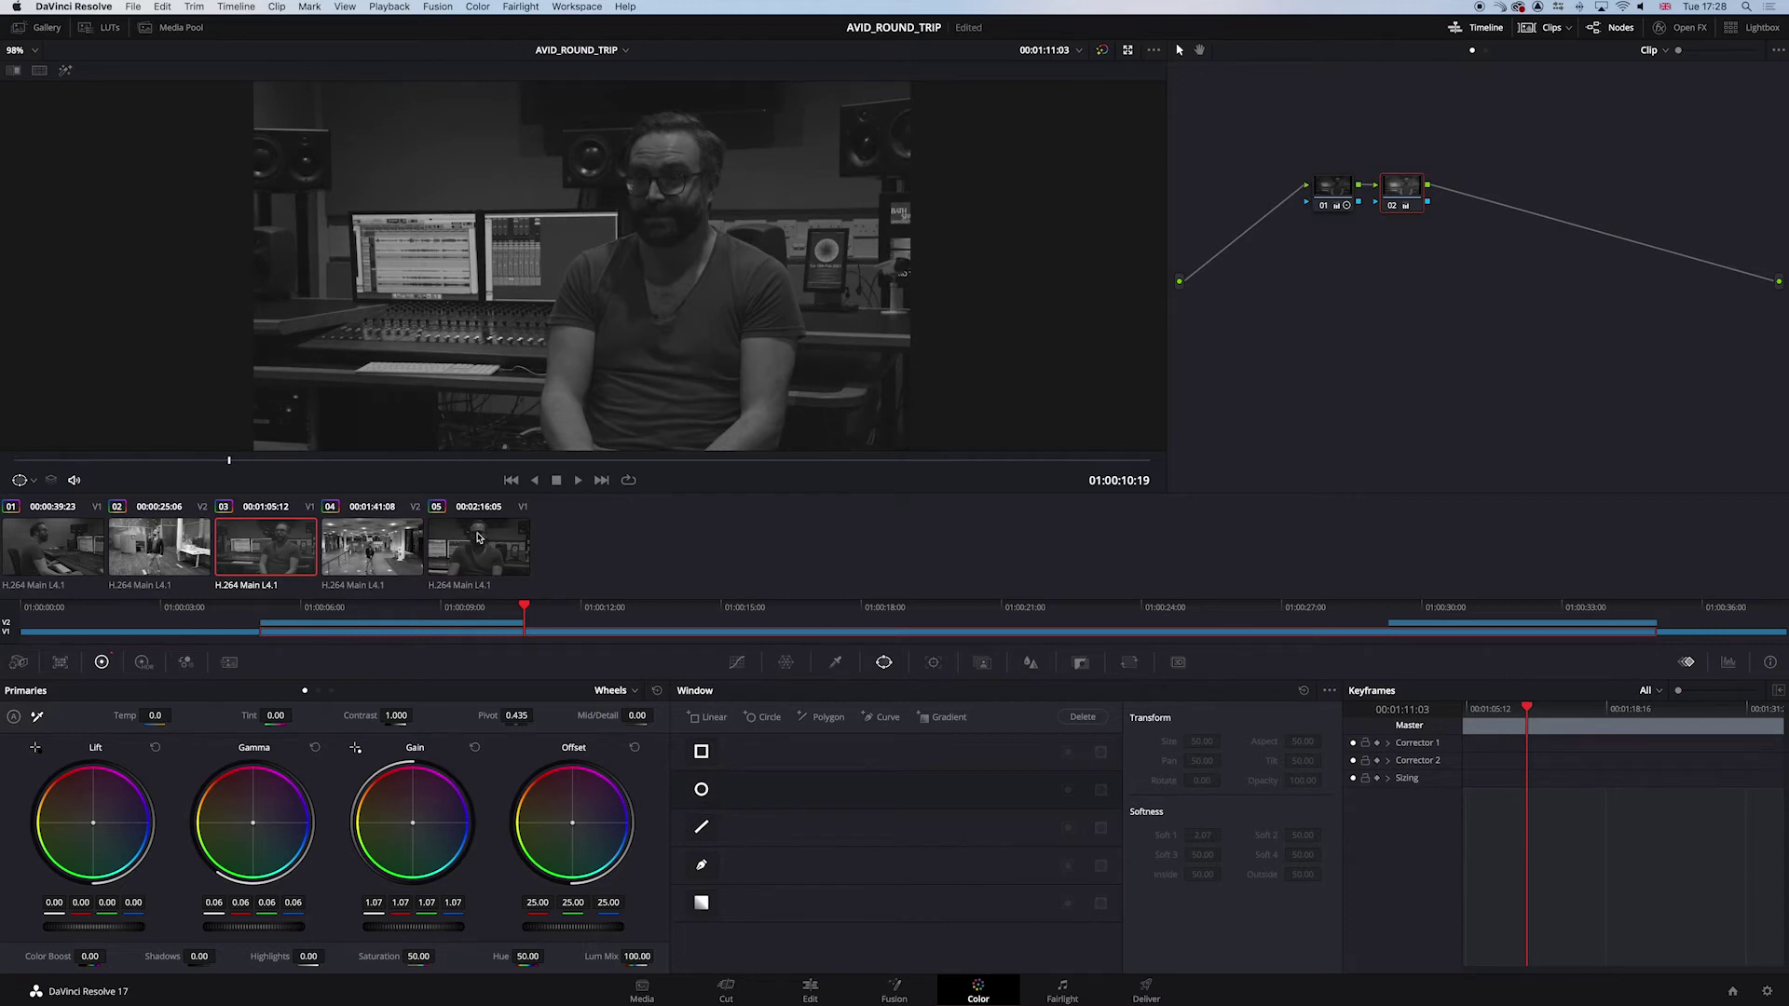
- Review the fifth, first, second and third clips, then switch to the Deliver page
click(479, 540)
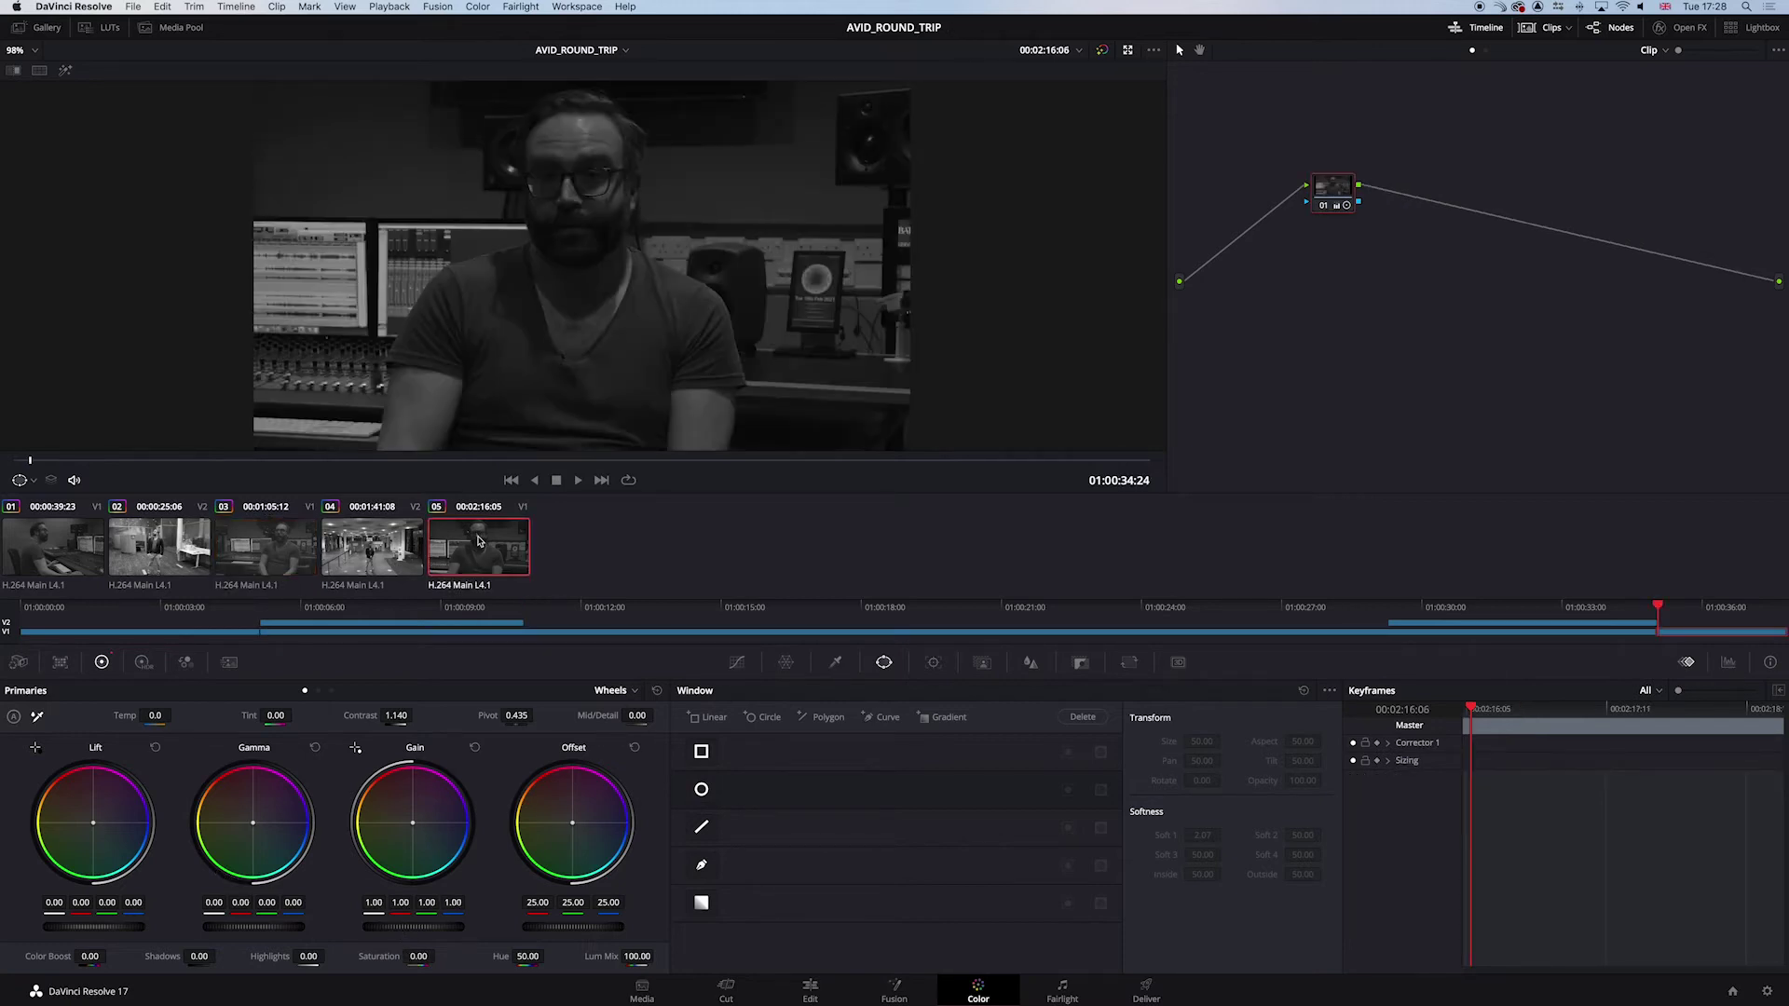
click(51, 575)
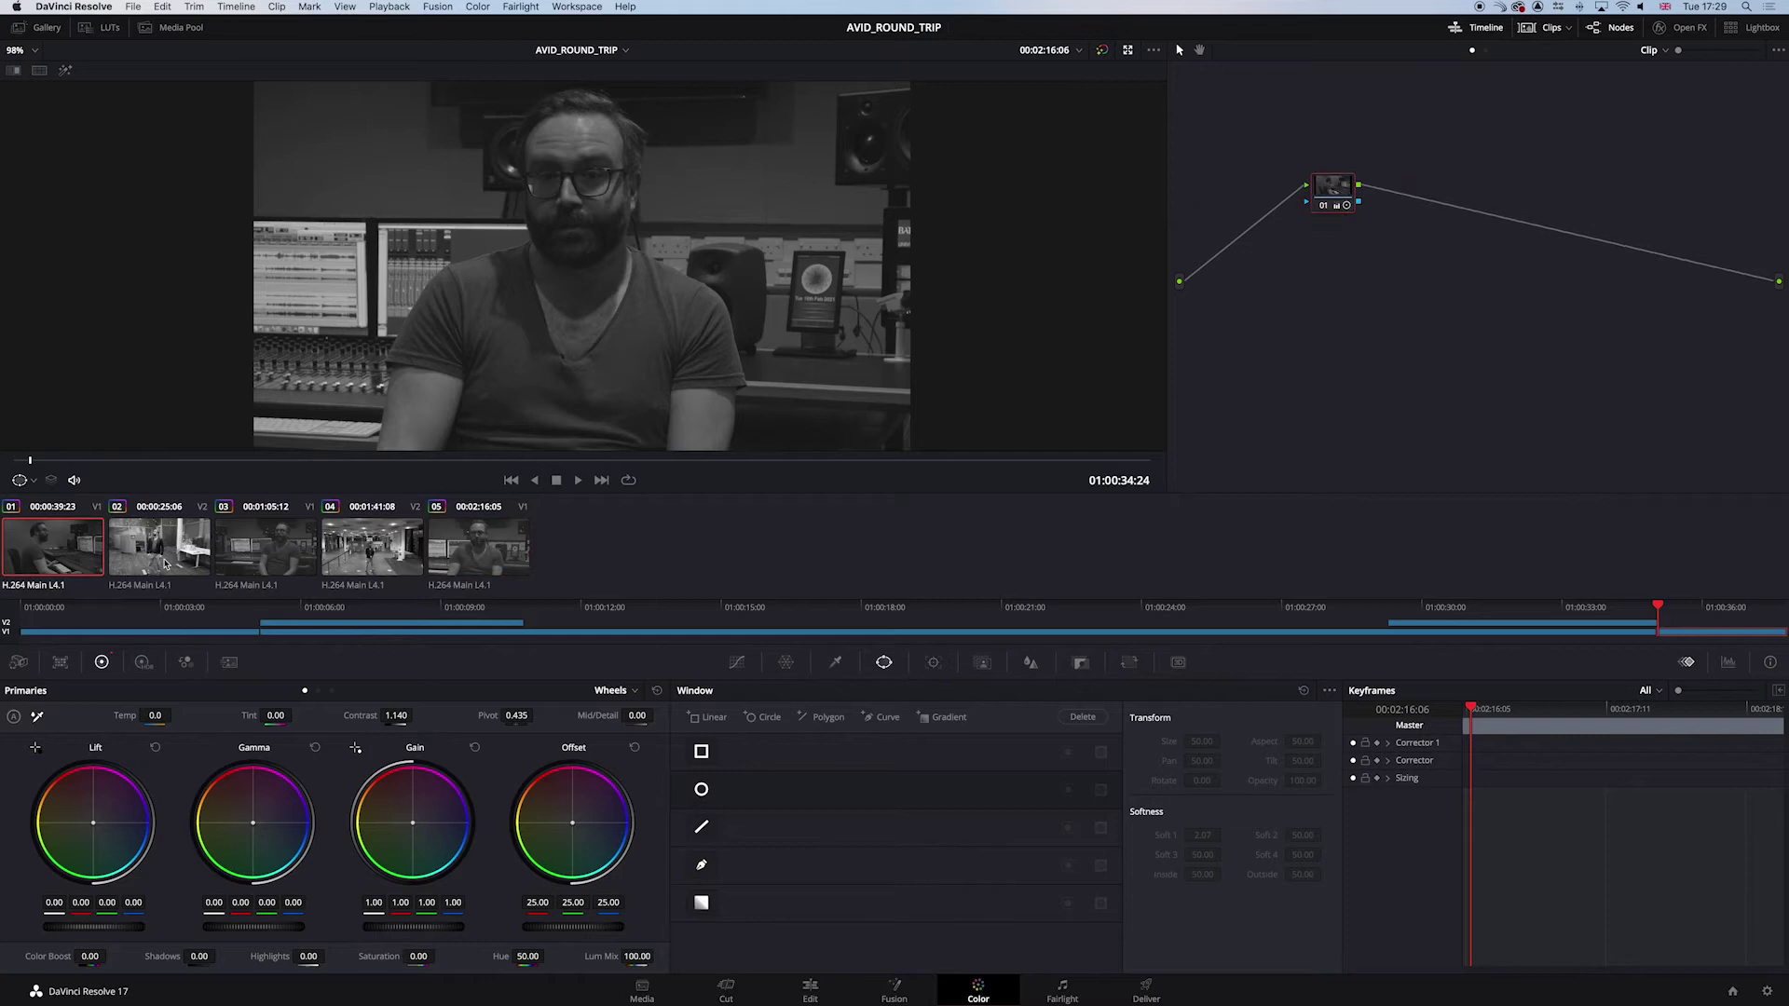
click(165, 564)
click(239, 569)
click(455, 560)
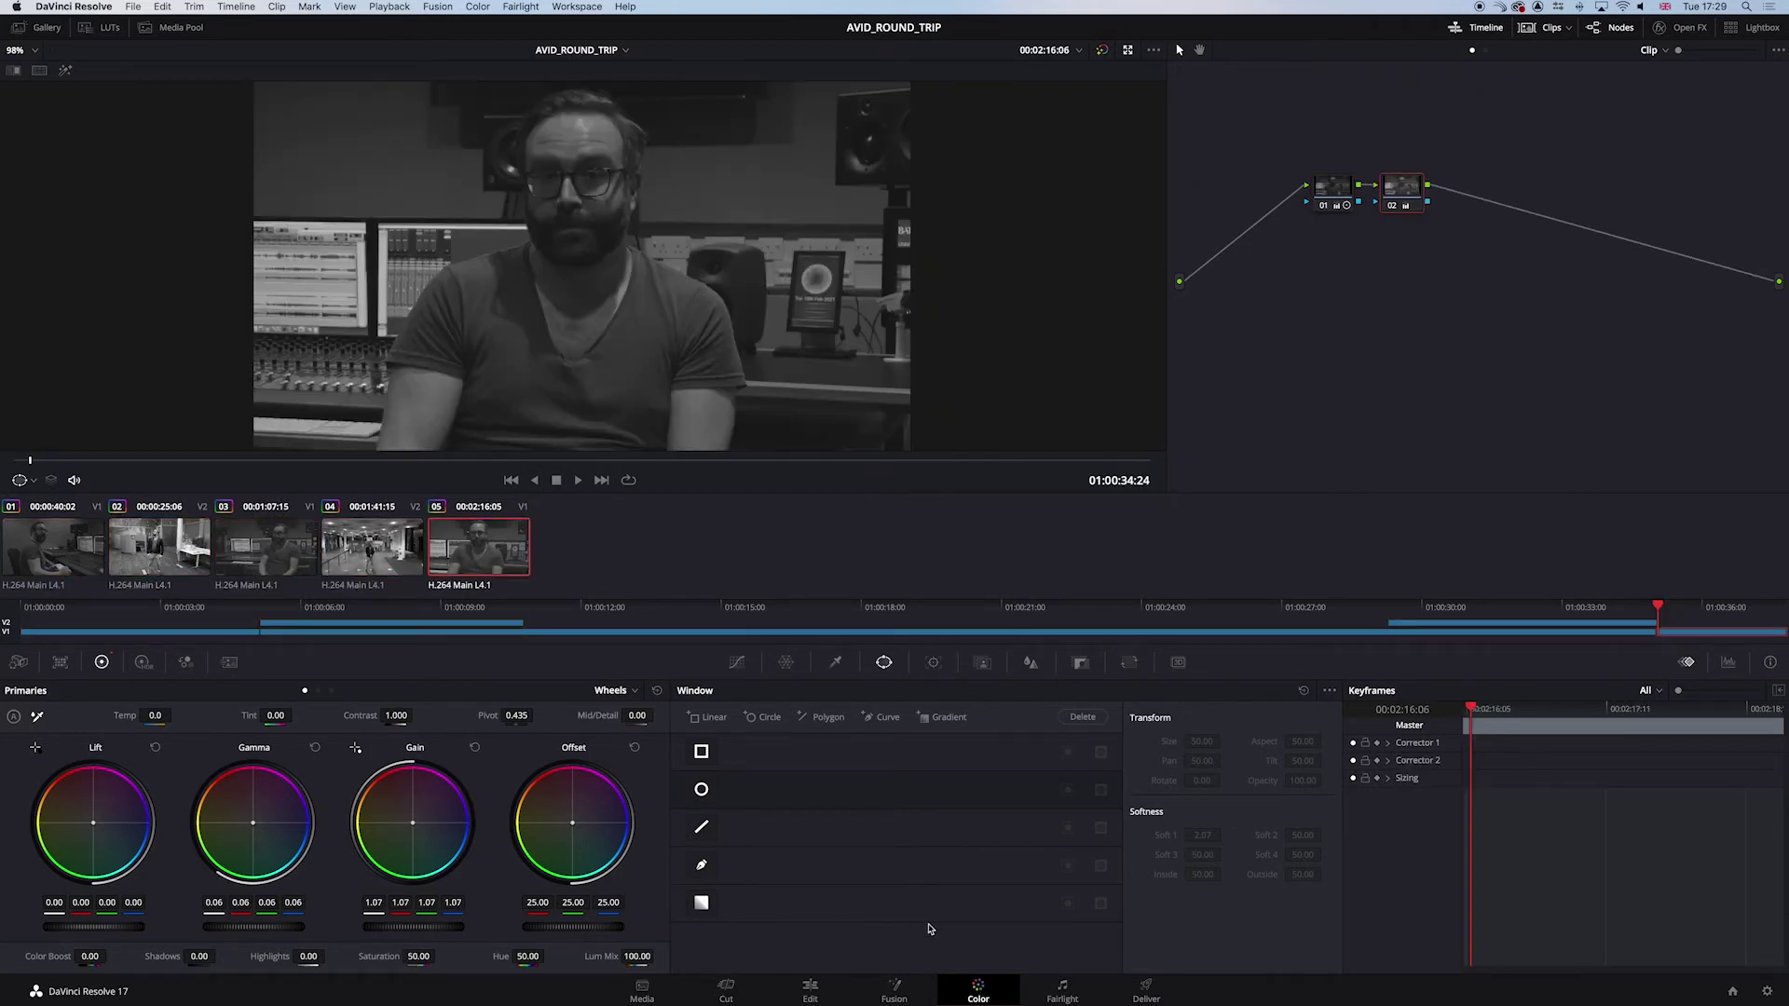
click(1146, 990)
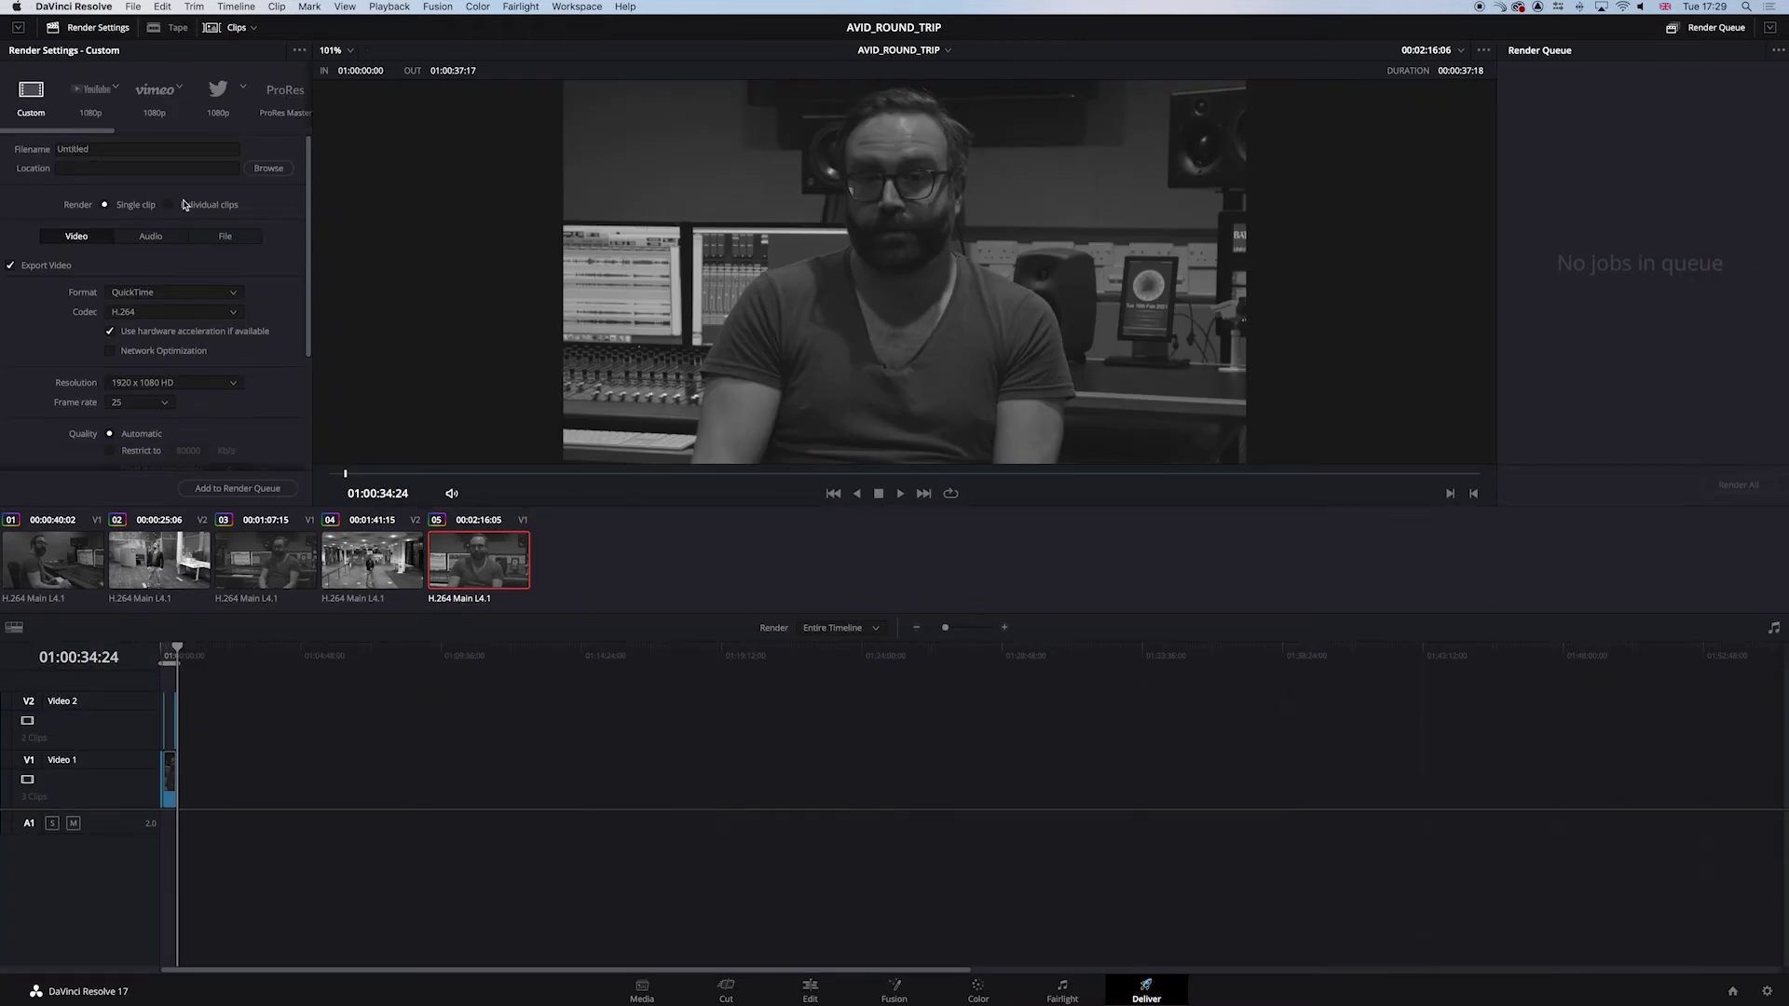
- Apply the AVID AAF render preset from the preset strip
drag(84, 140, 184, 140)
scroll(186, 121, right, 5)
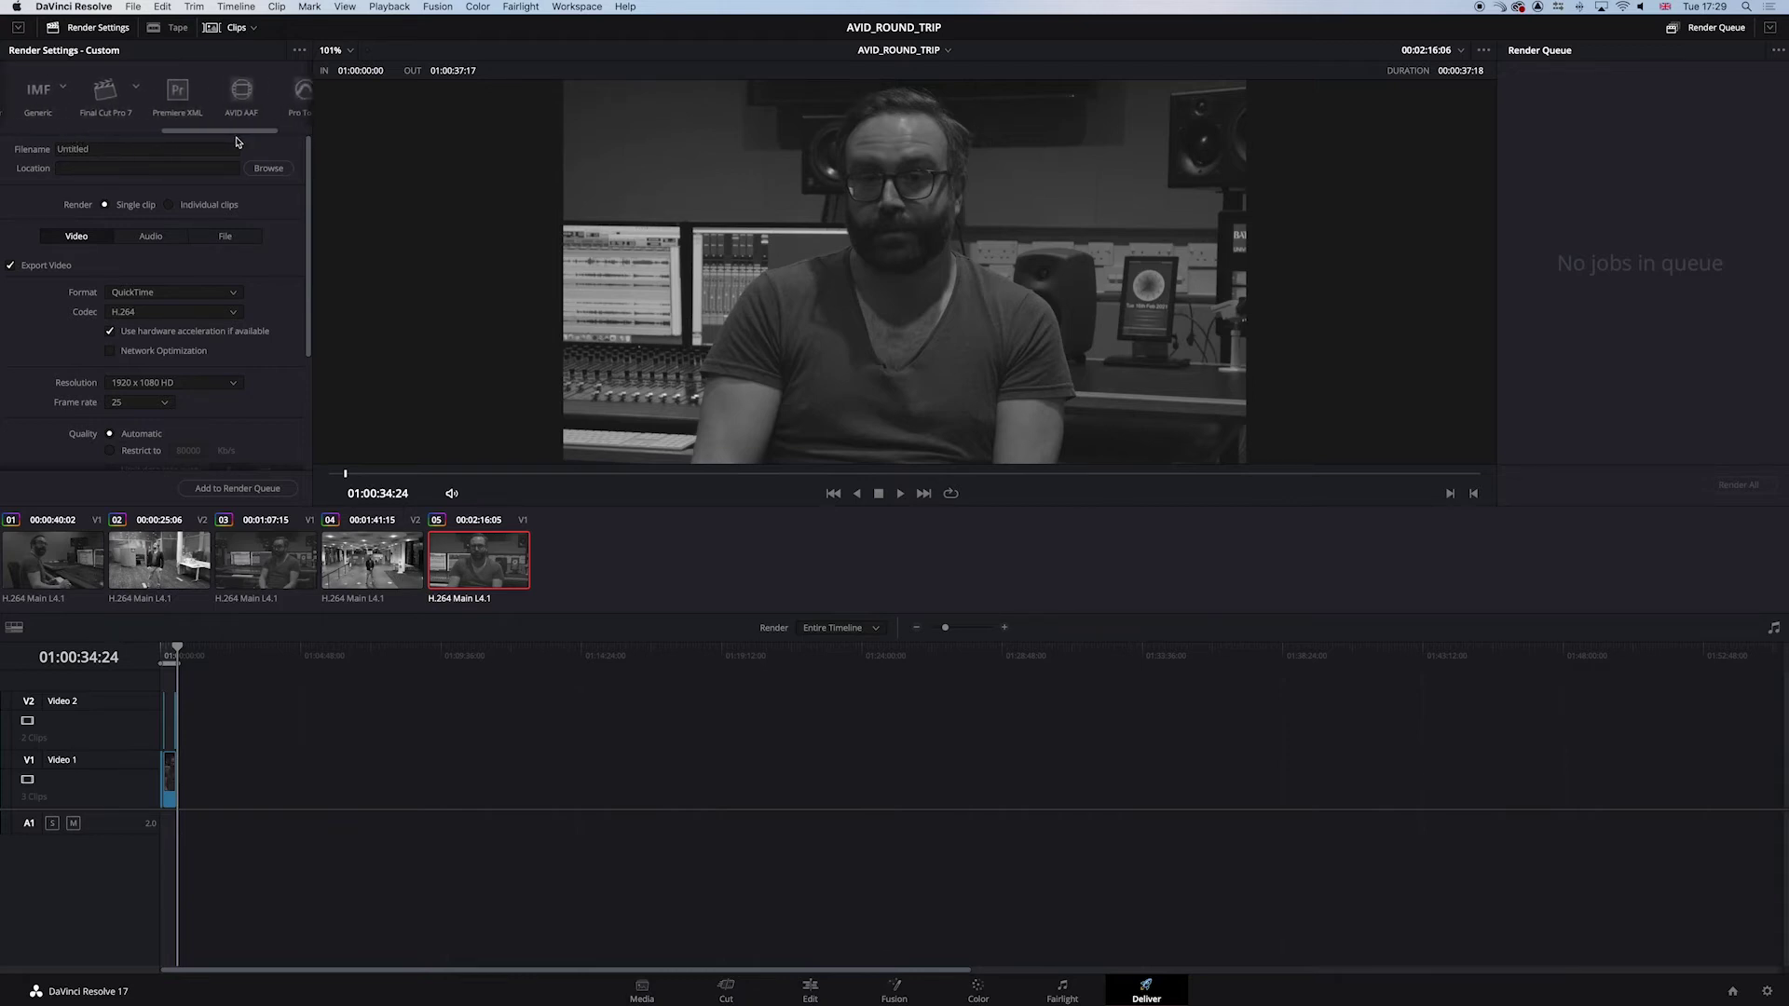
click(185, 93)
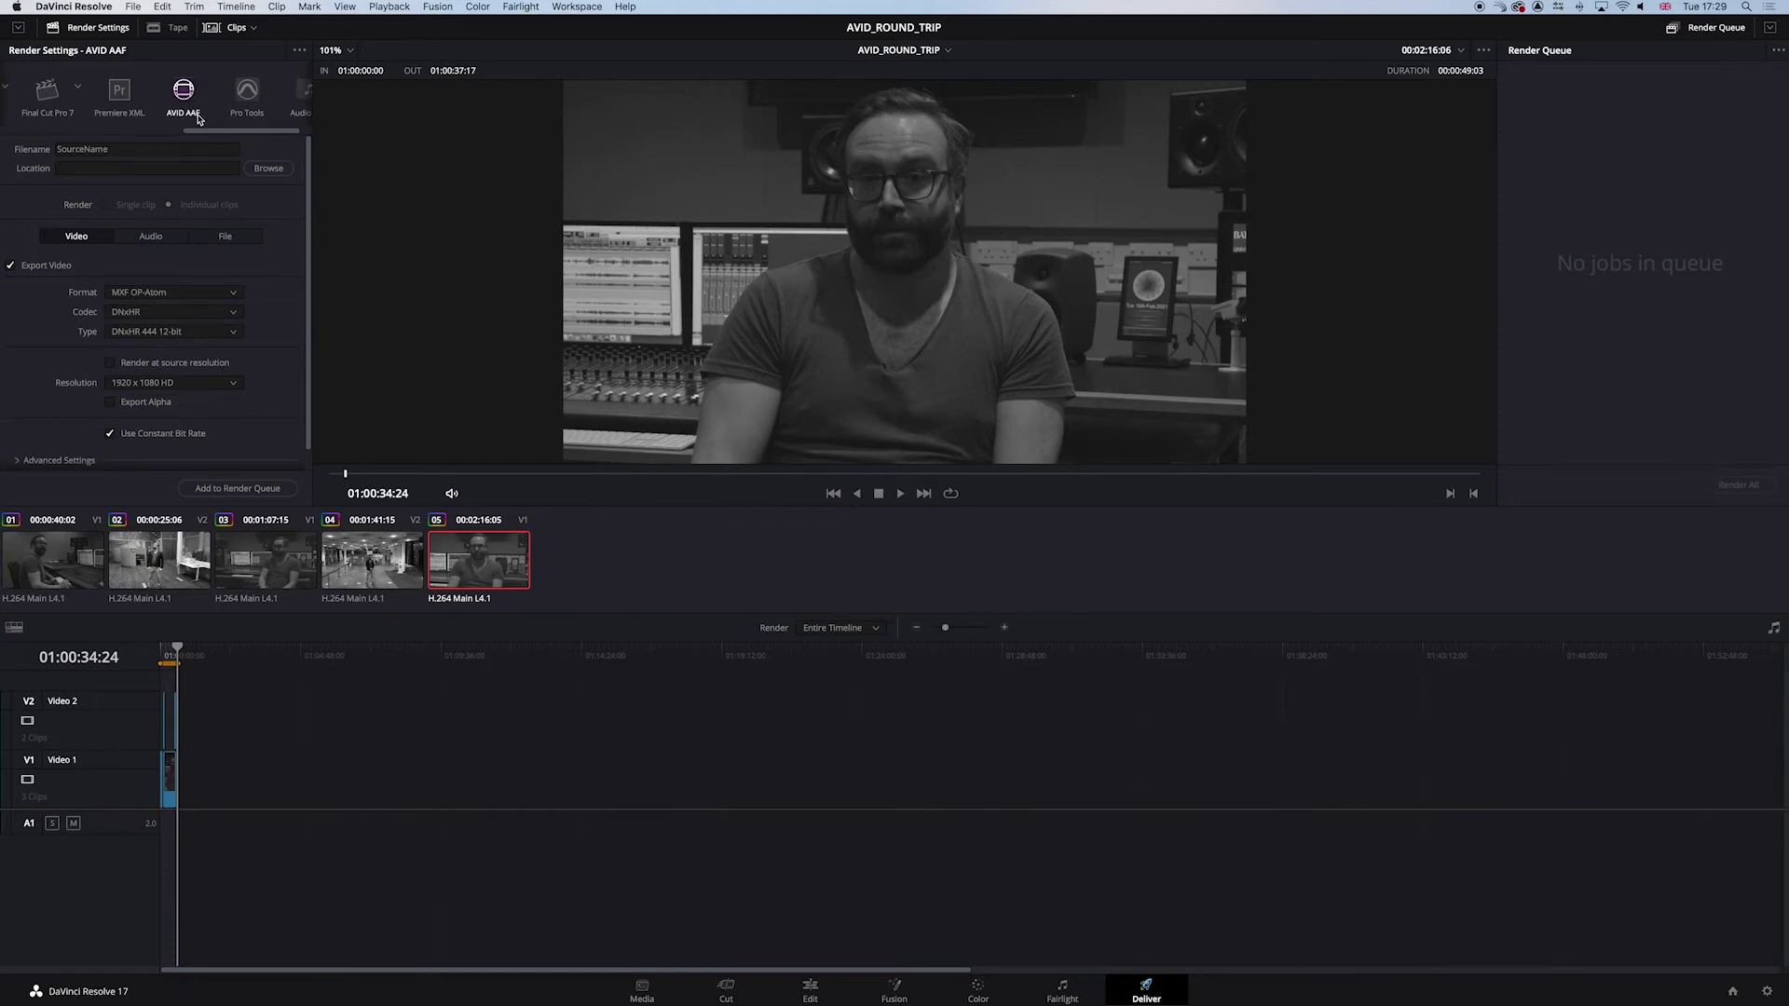
- Set the render location to Desktop/AVID_ROUND_TRIP/RESOLVE_RENDERS
click(268, 168)
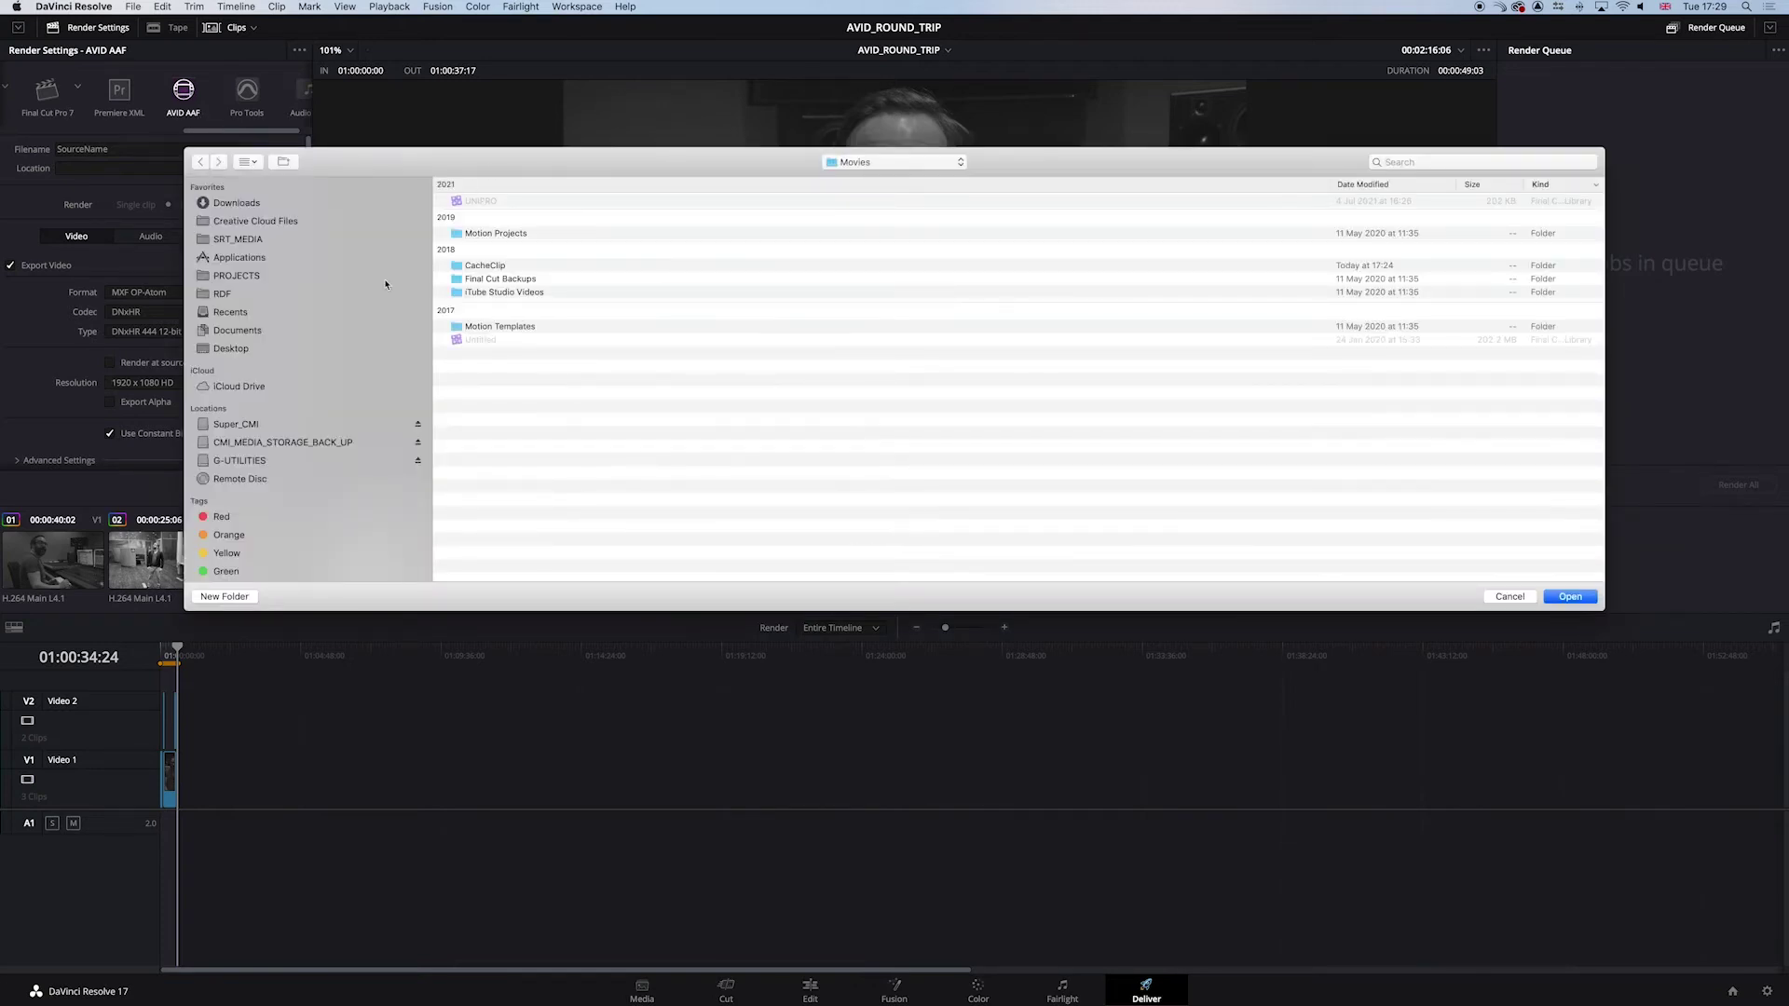
click(265, 443)
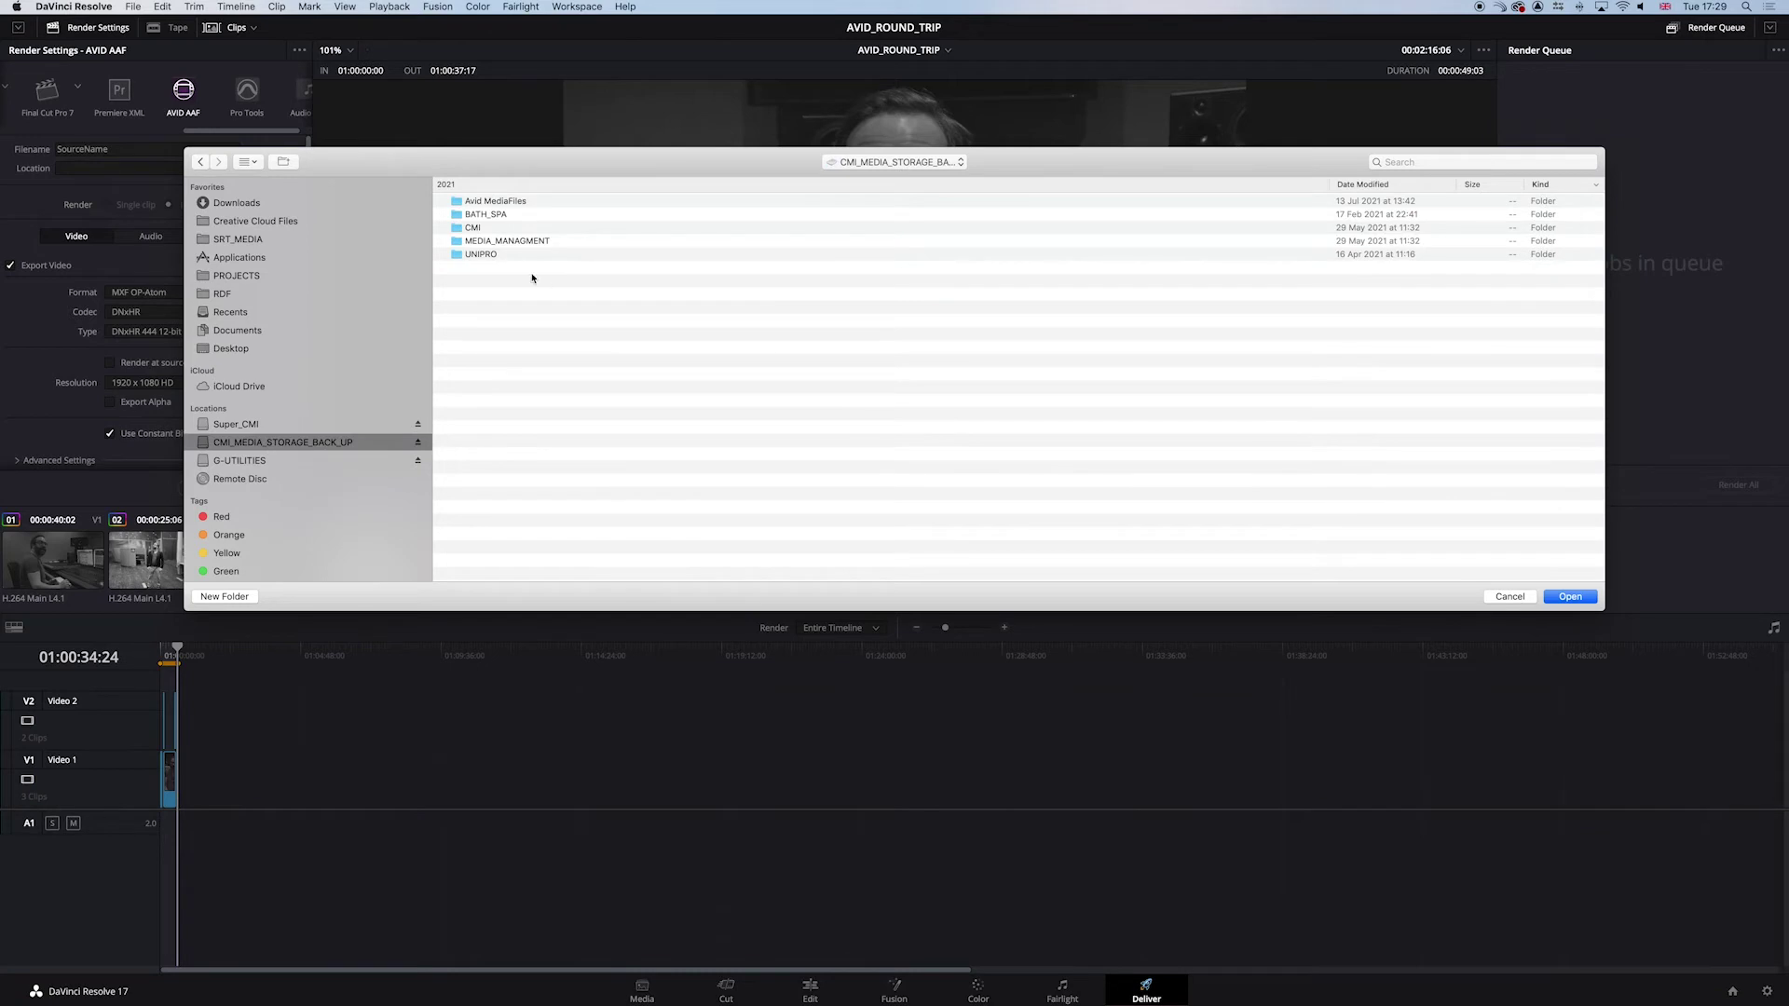
click(233, 351)
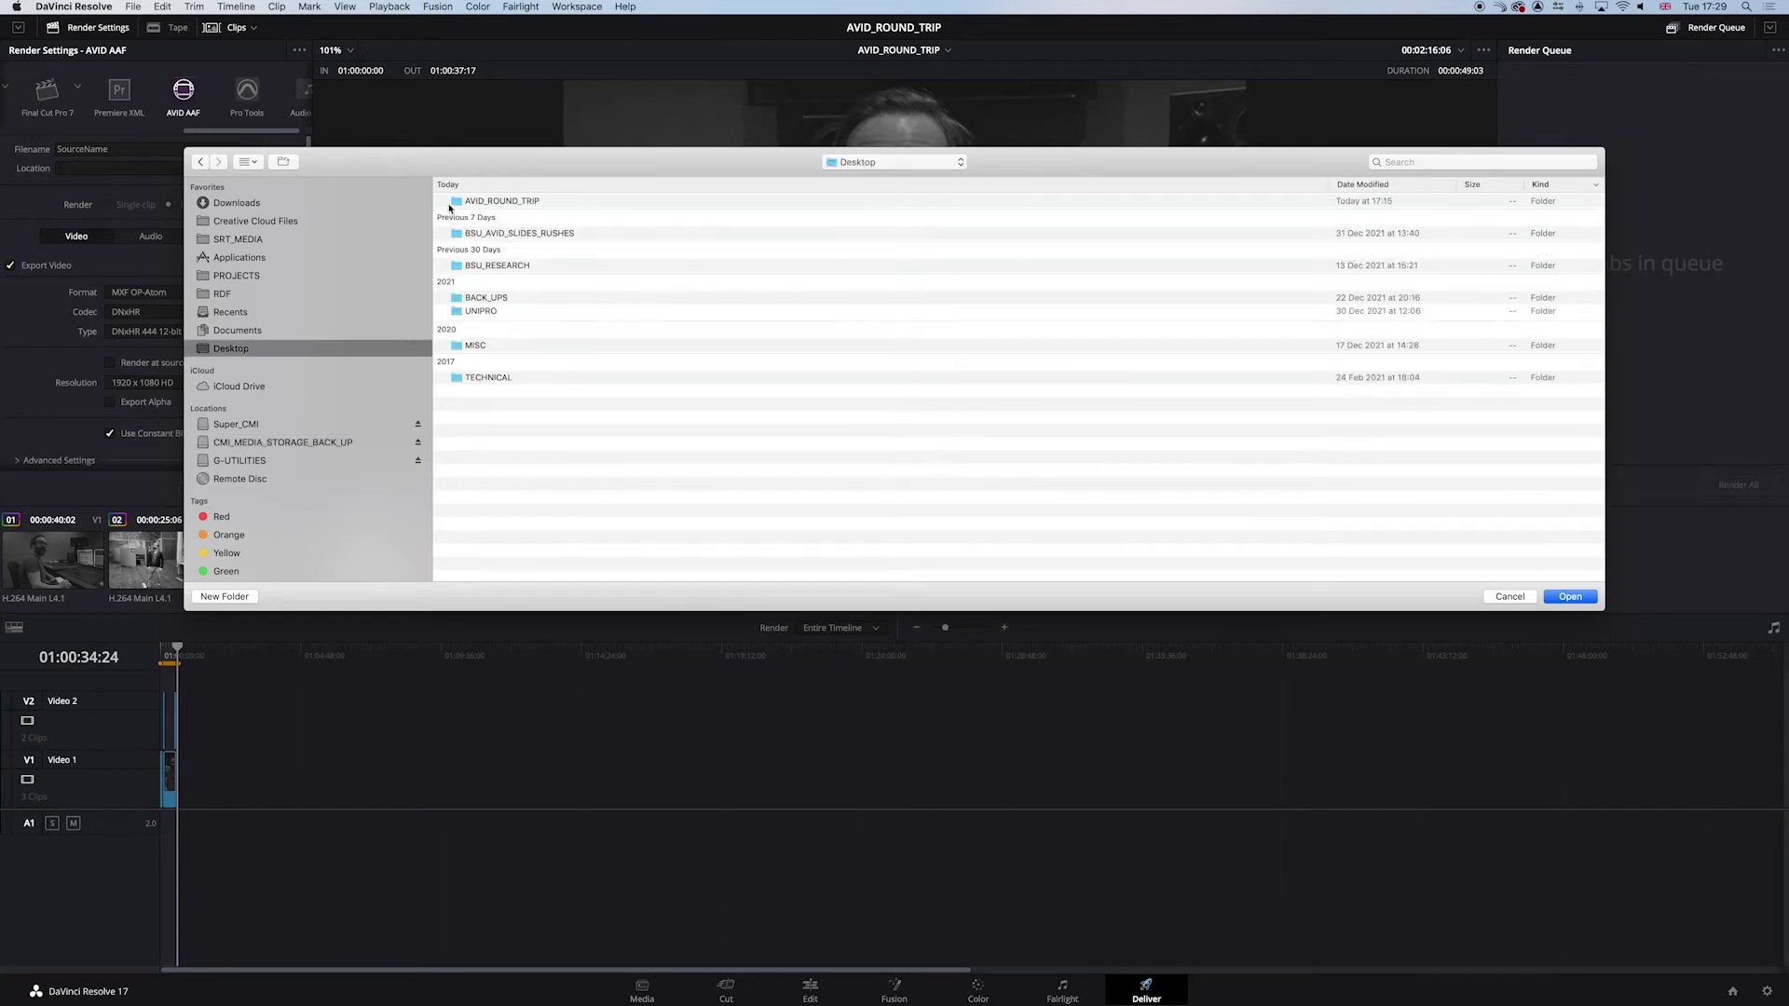
double_click(450, 203)
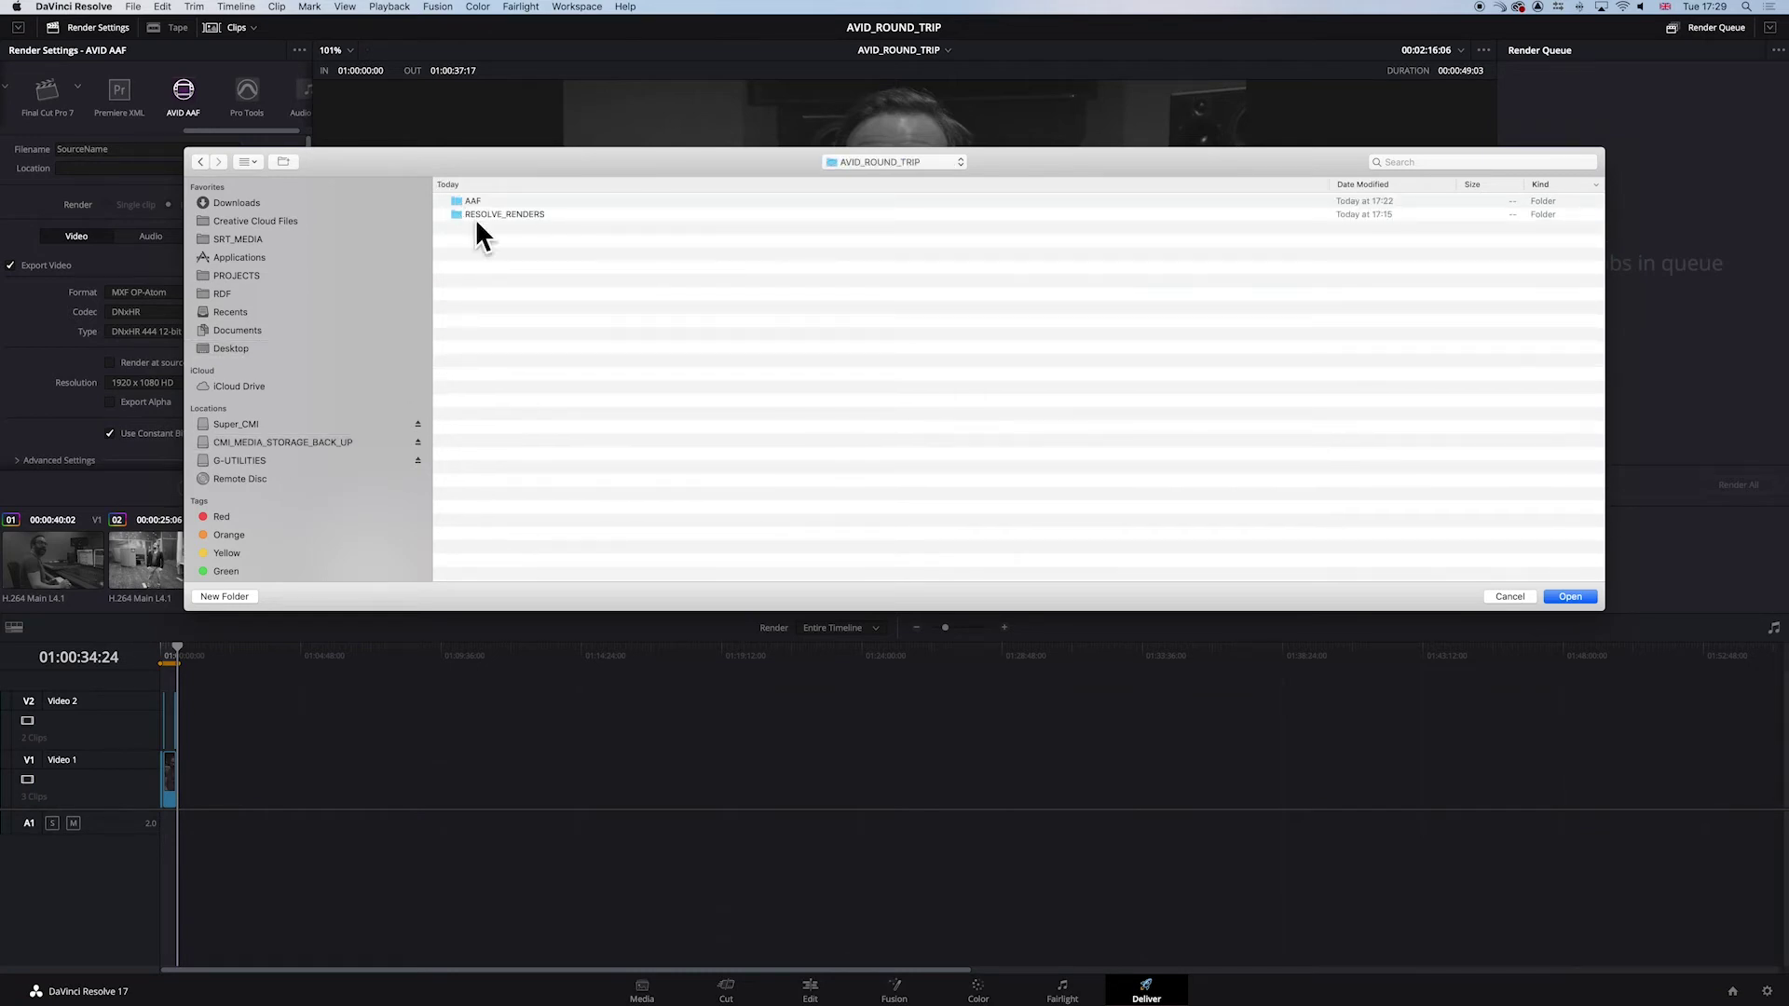
click(458, 216)
click(1592, 599)
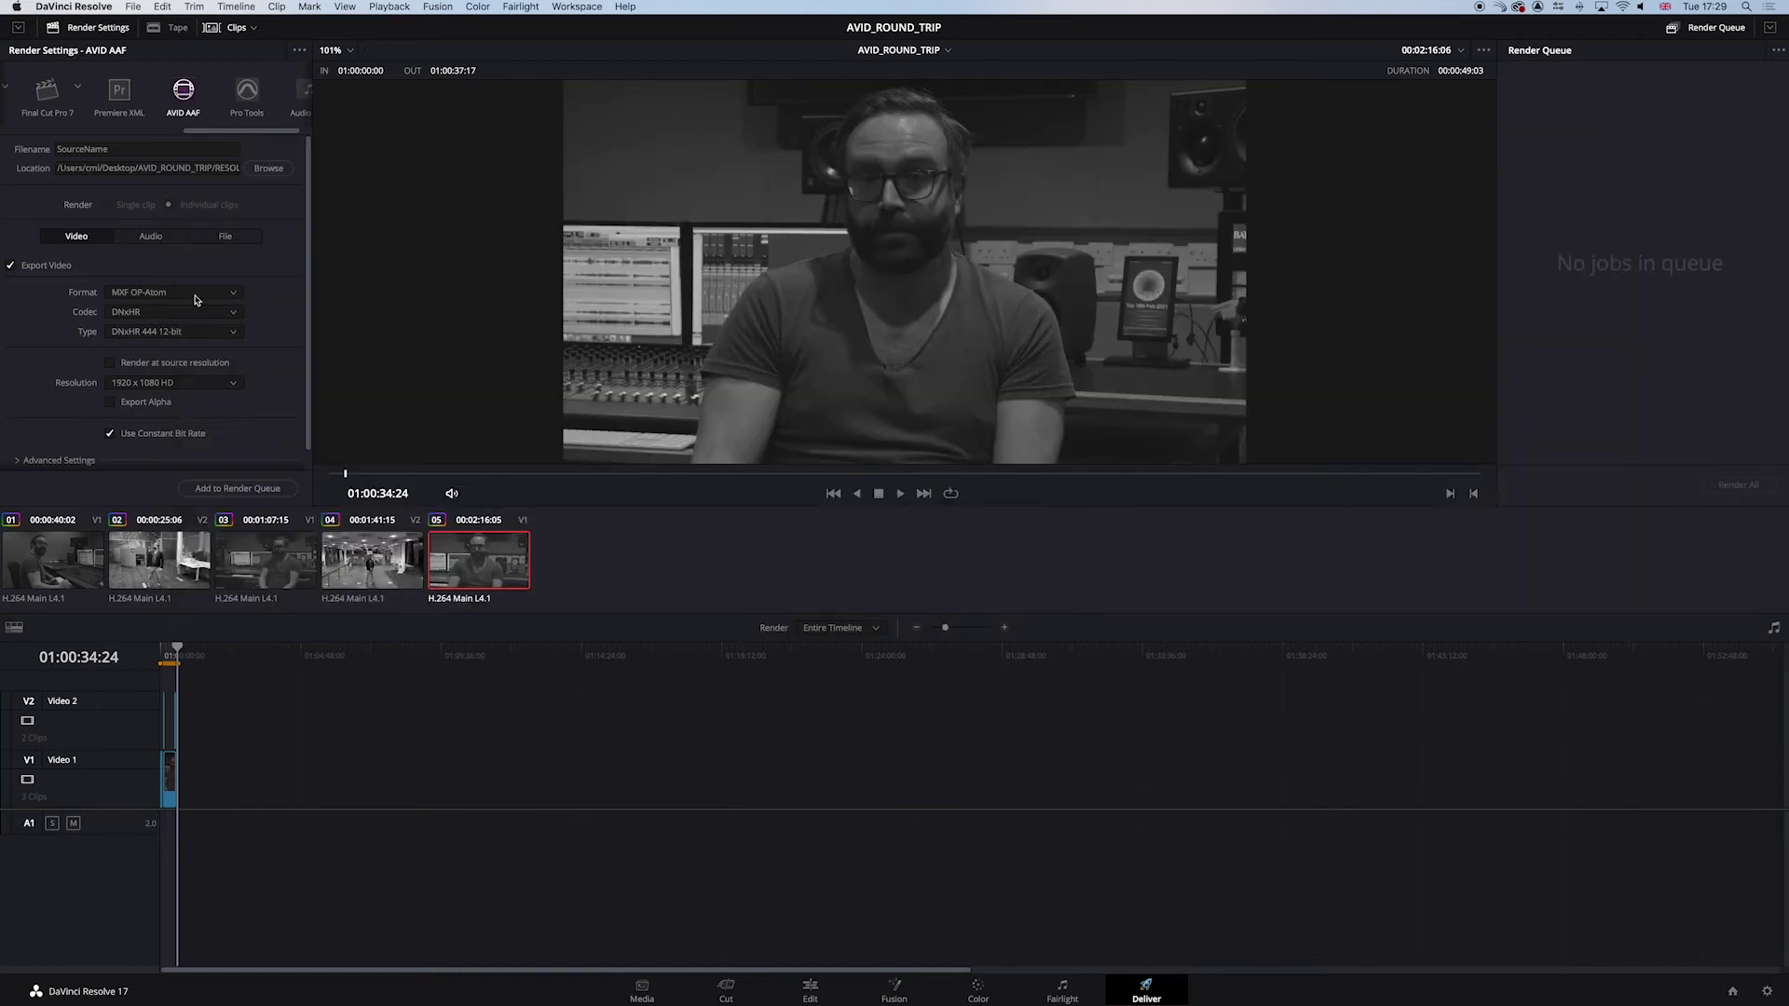
- Set the codec to DNxHD with type 1080p 100/85/80 8-bit and review Advanced Settings
click(189, 315)
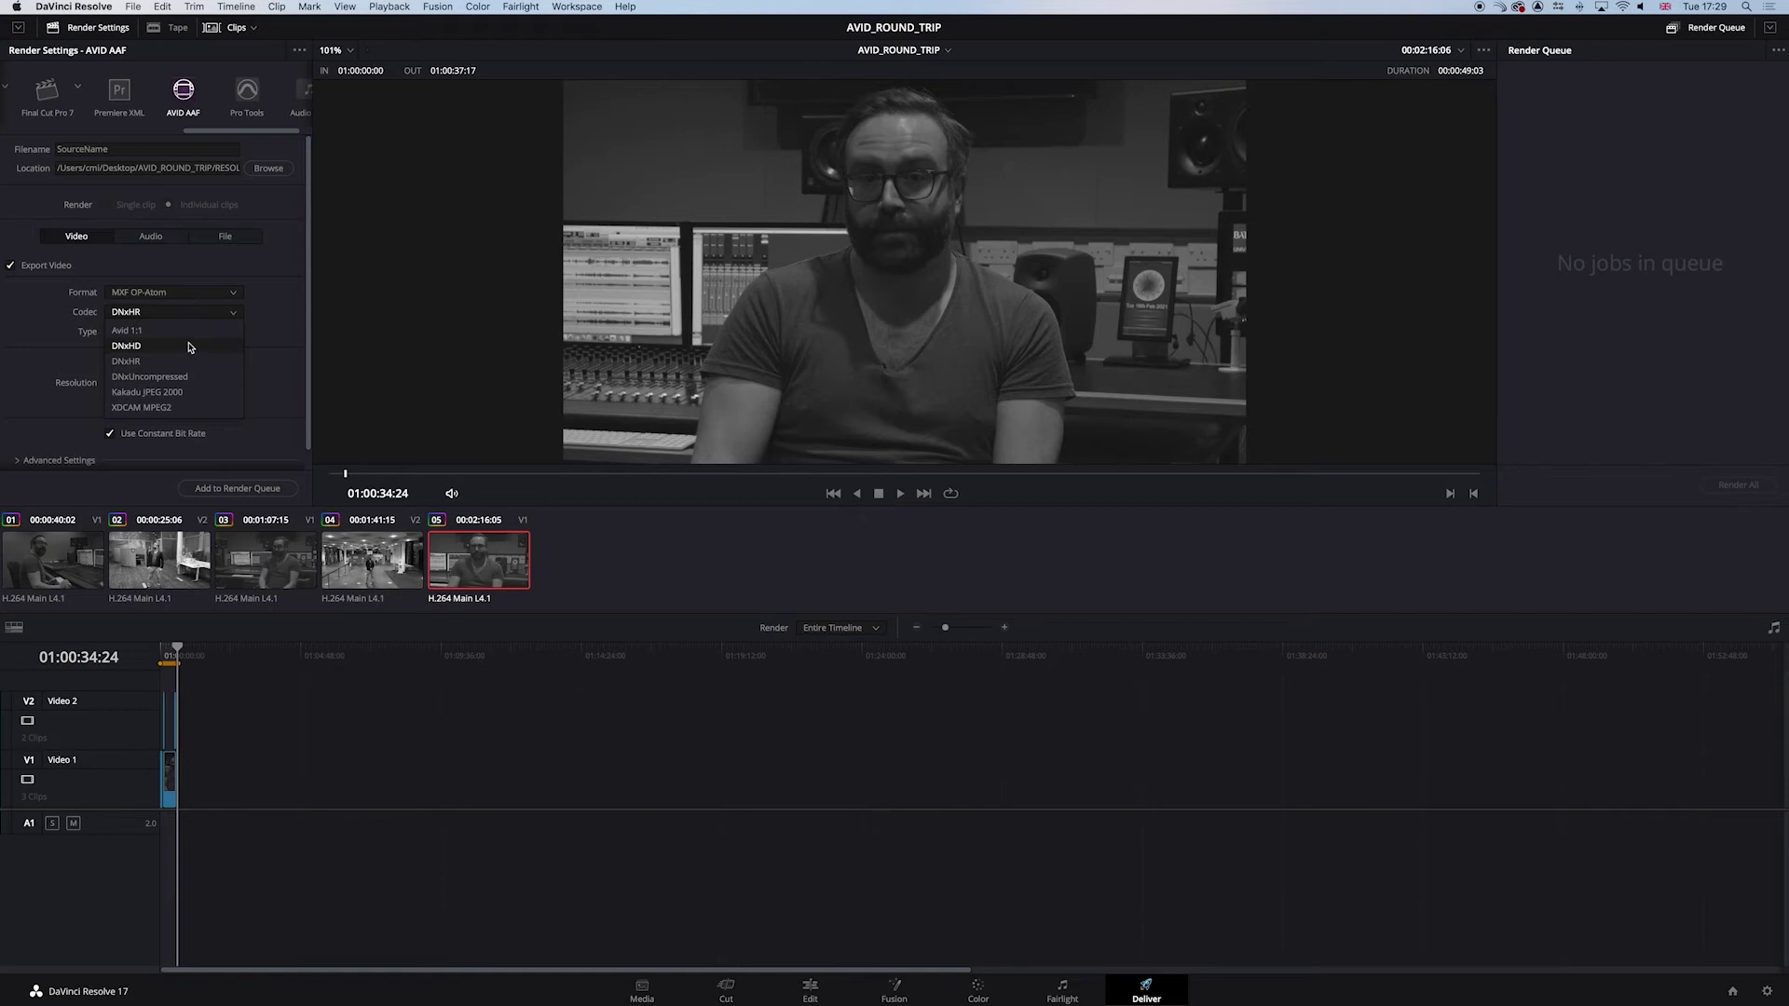
click(189, 347)
click(187, 332)
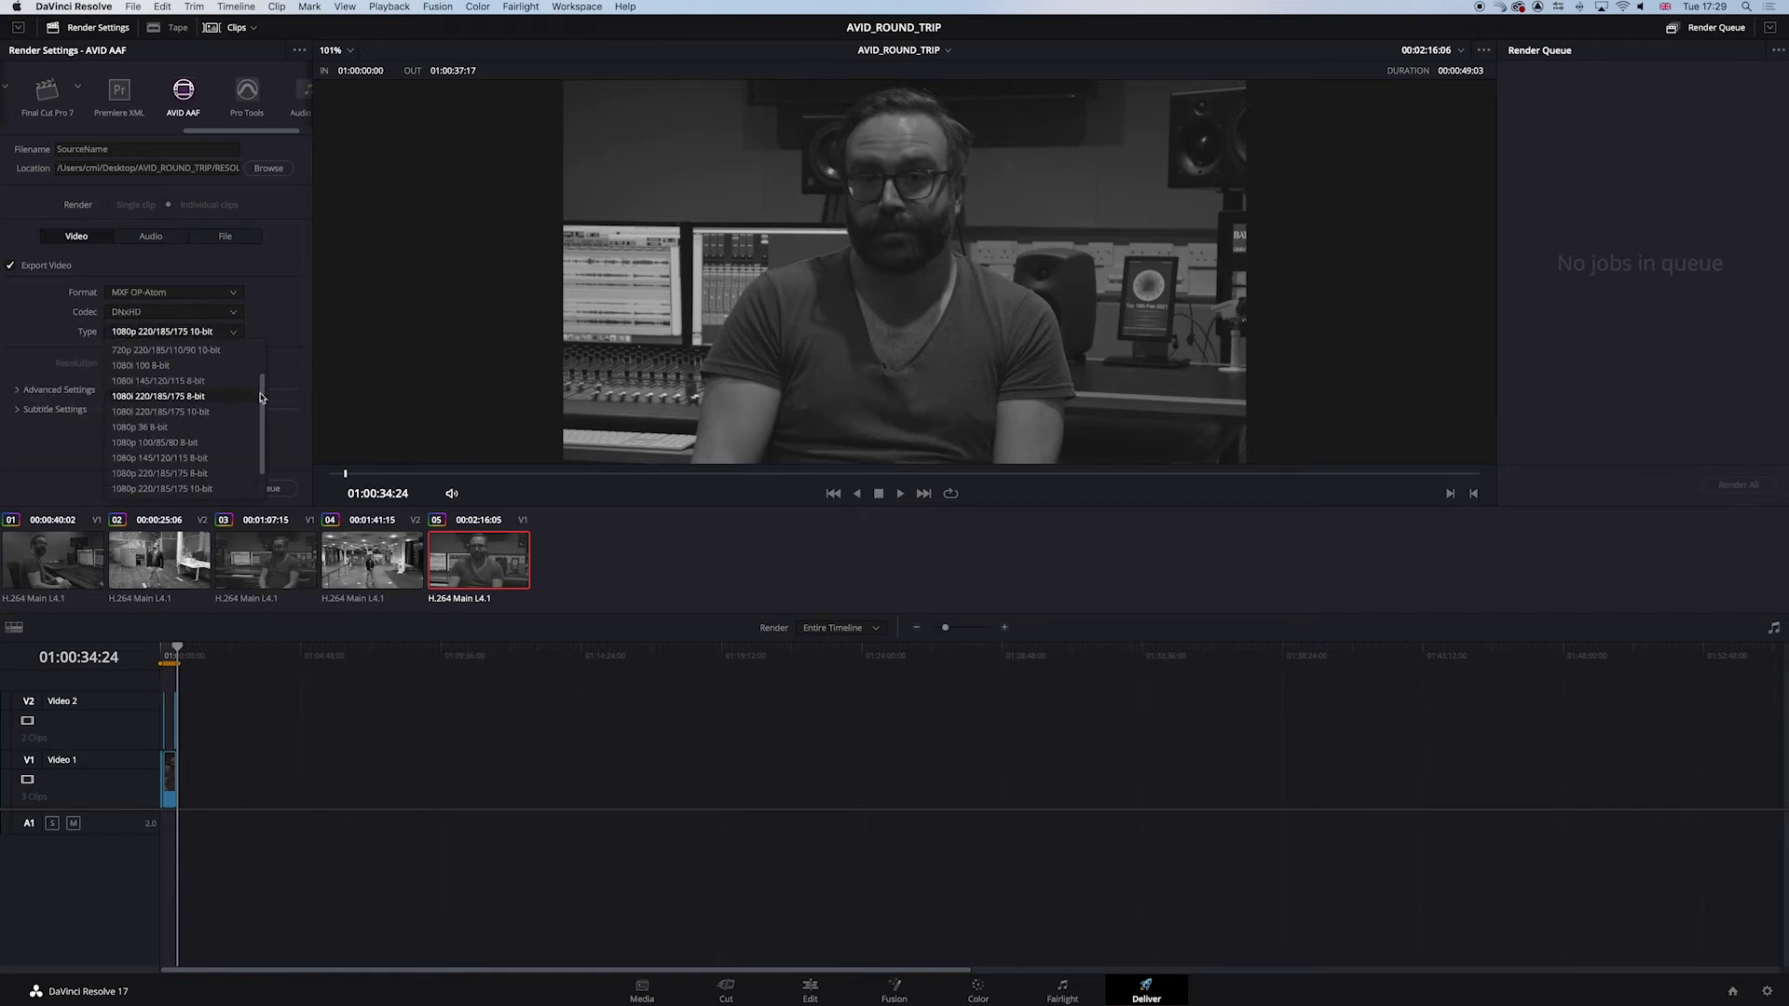
click(219, 446)
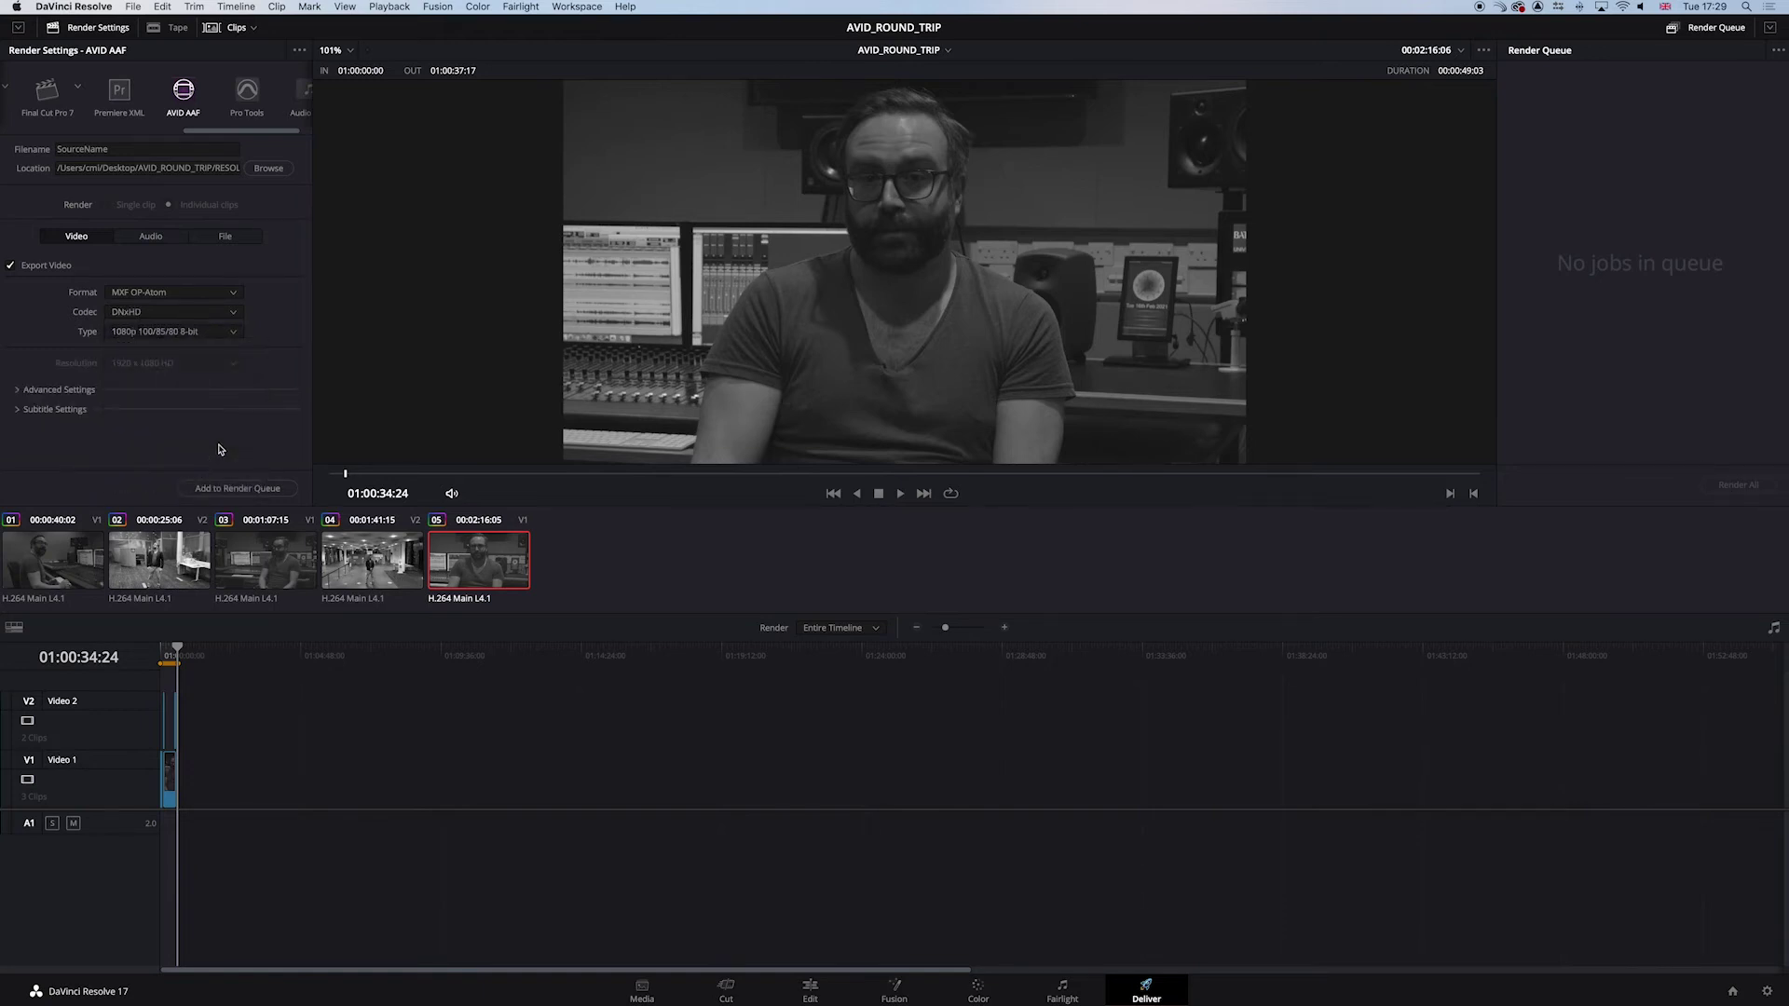
click(33, 395)
scroll(248, 348, down, 5)
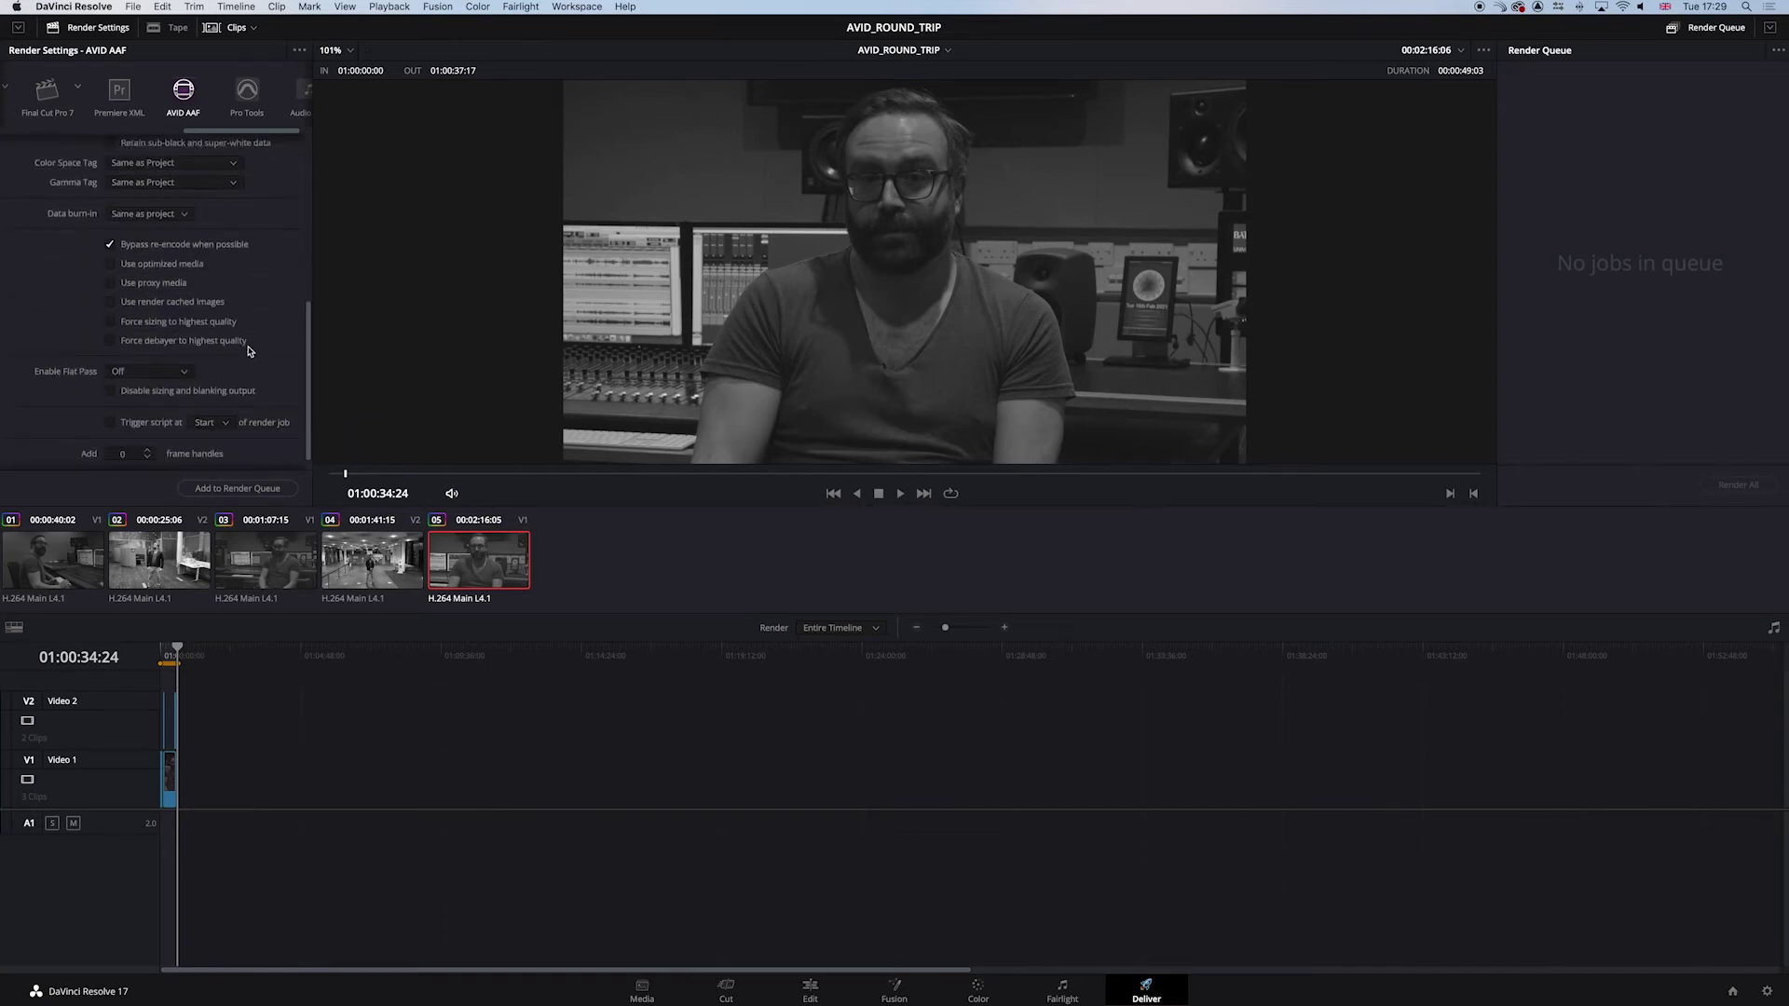
scroll(250, 351, down, 1)
scroll(249, 351, up, 6)
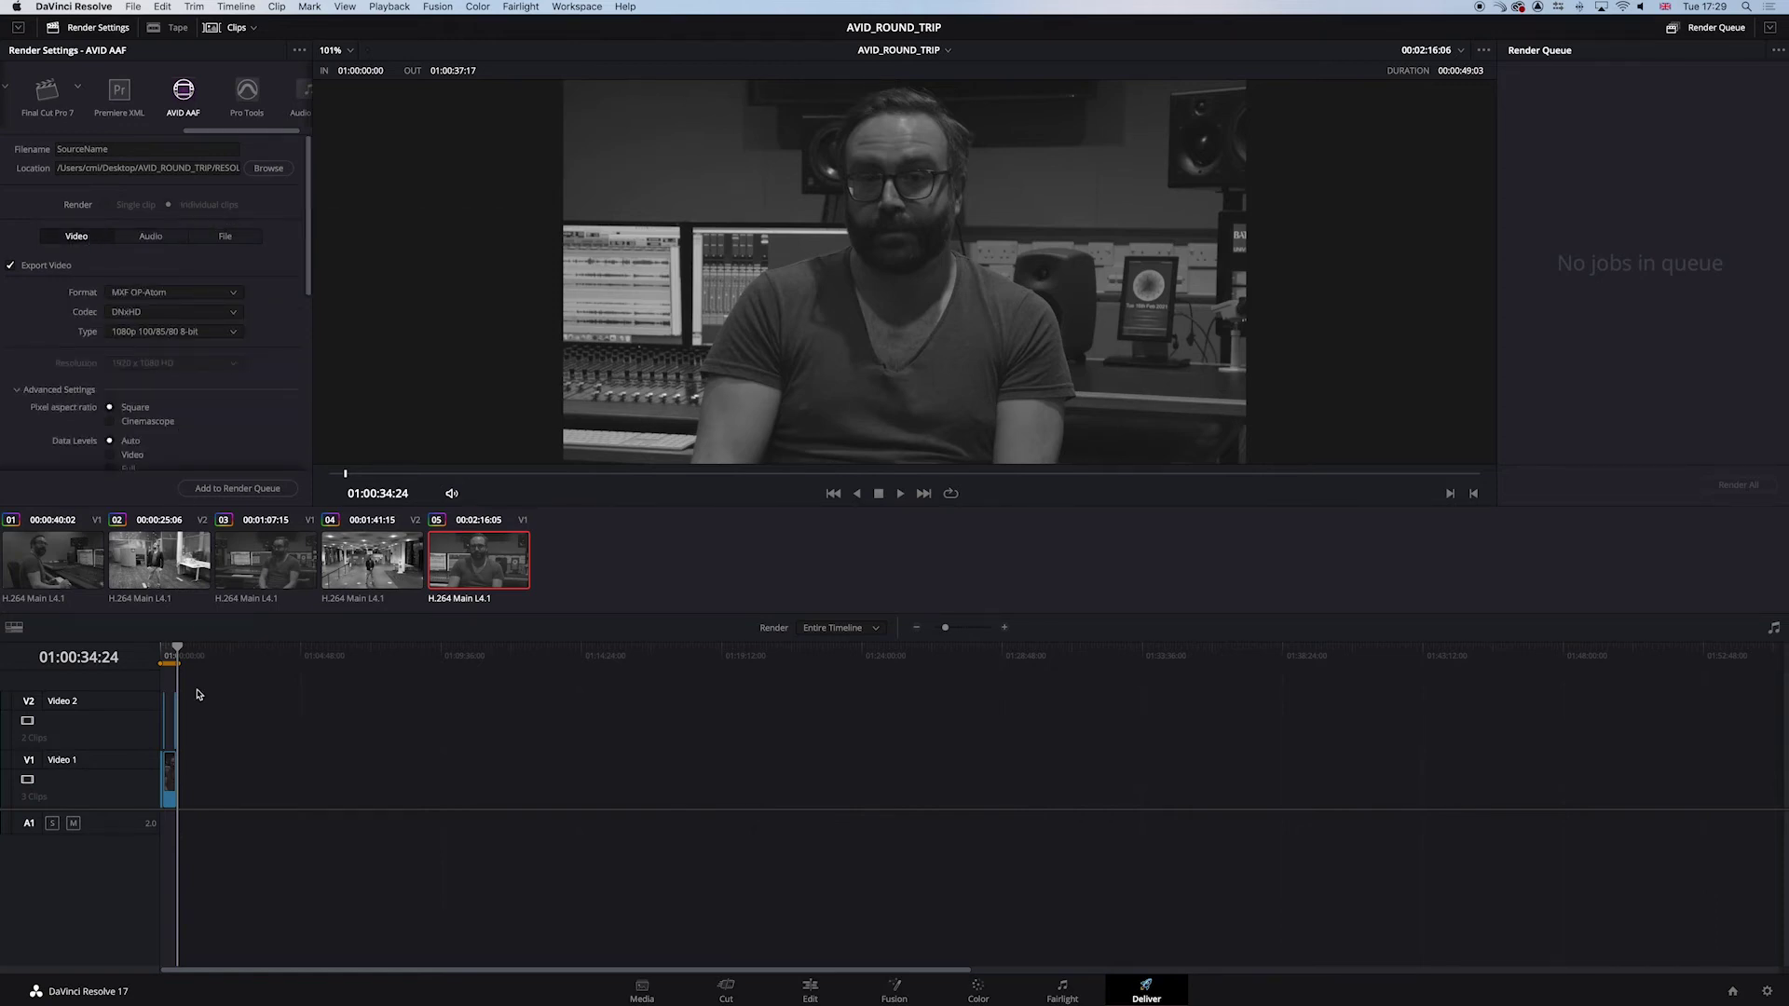
- Set the render range to the entire timeline, queue it as Job 1, and render it to completion
scroll(187, 687, up, 5)
right_click(207, 656)
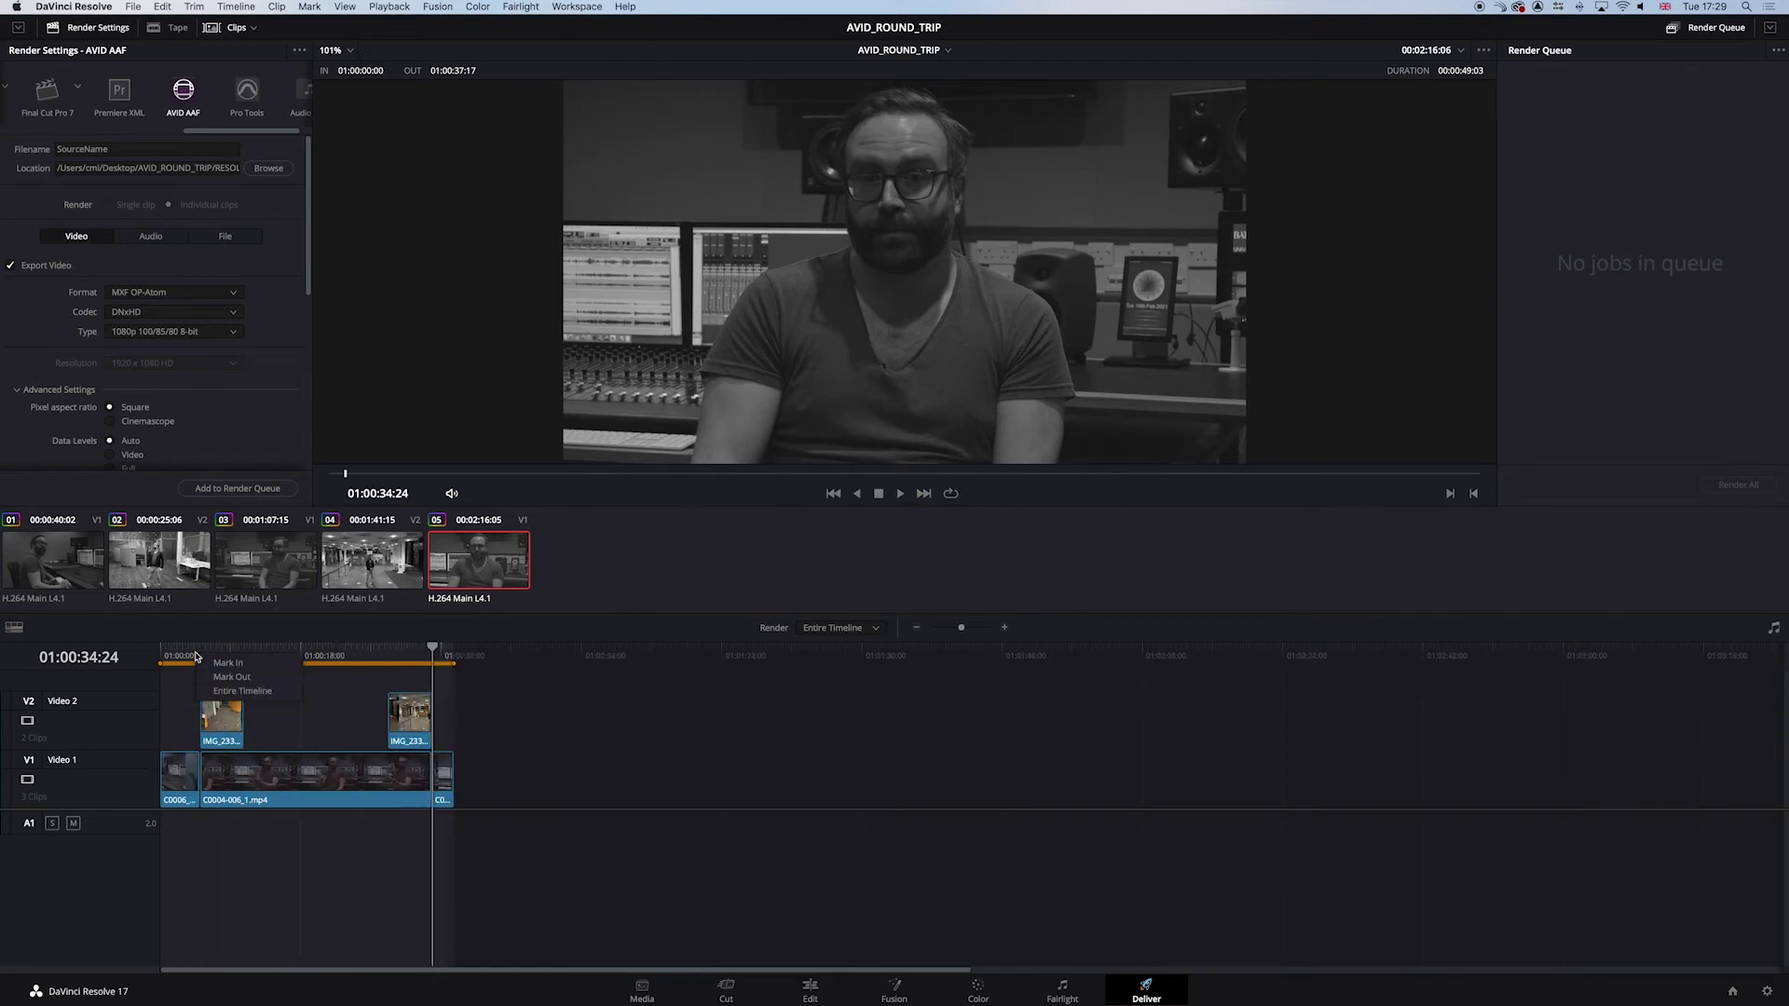
click(259, 691)
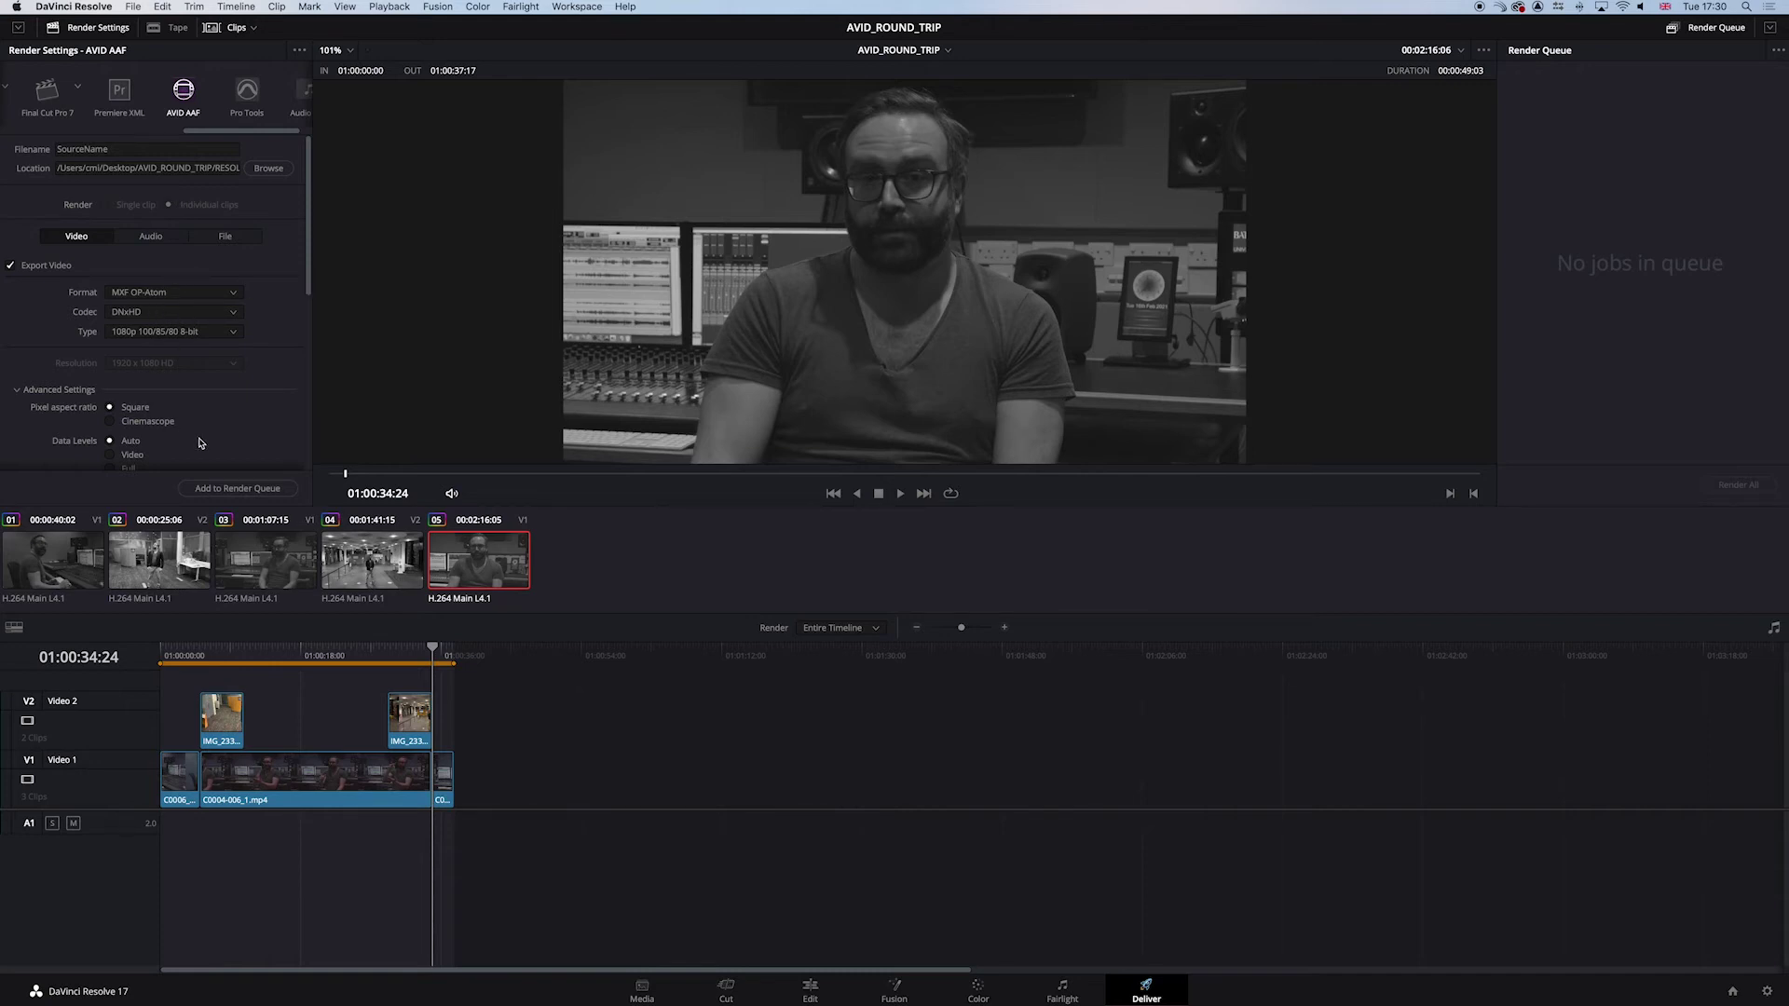
click(280, 492)
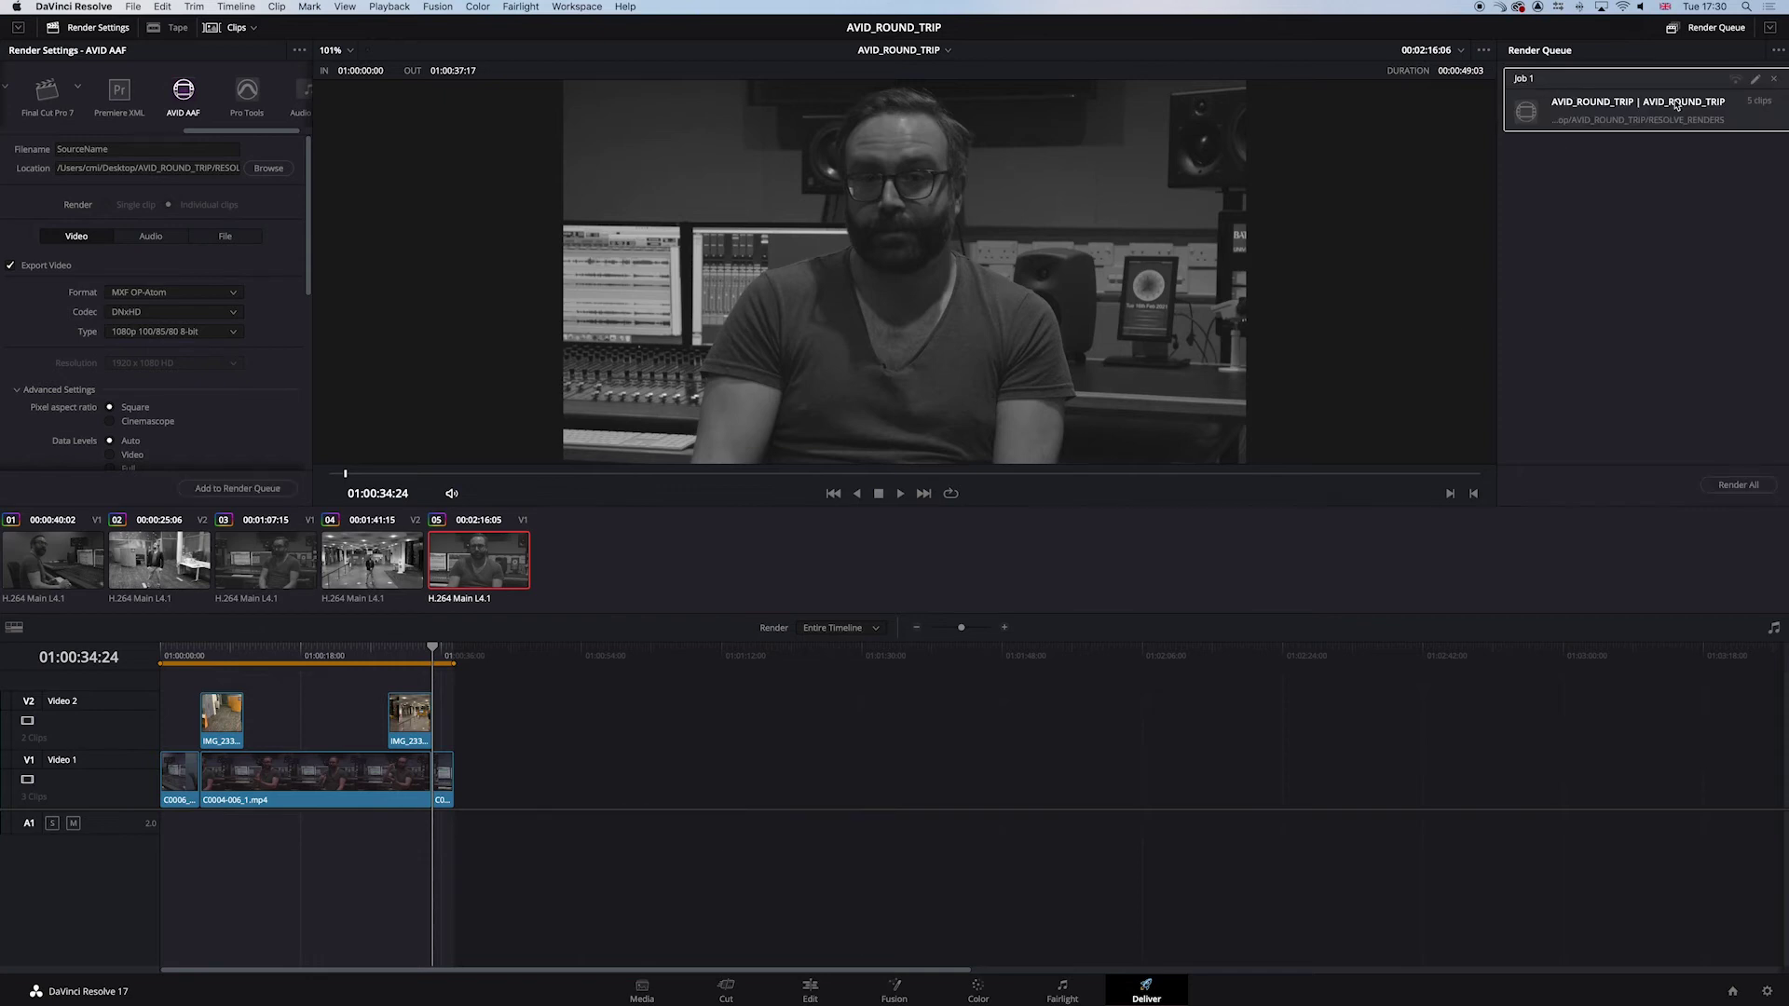
click(1737, 487)
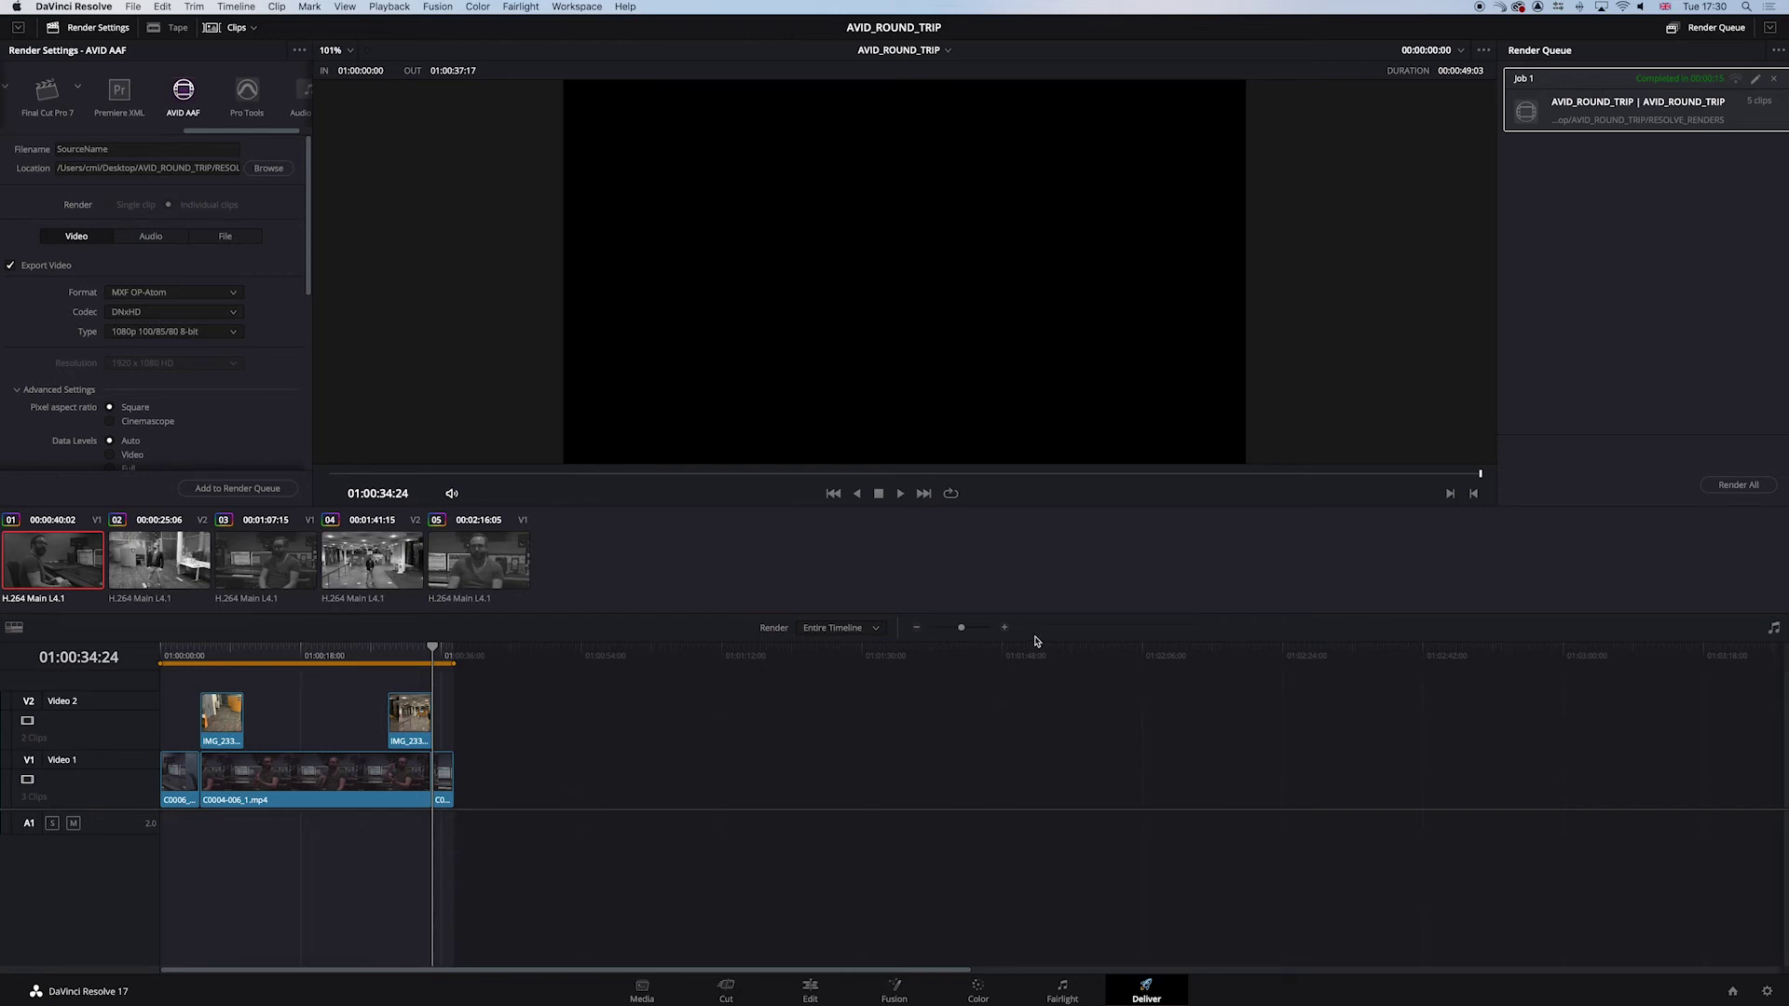
- Verify the new AAF and MXF renders in AVID_ROUND_TRIP's RESOLVE_RENDERS folder, then close the window
key(super+h)
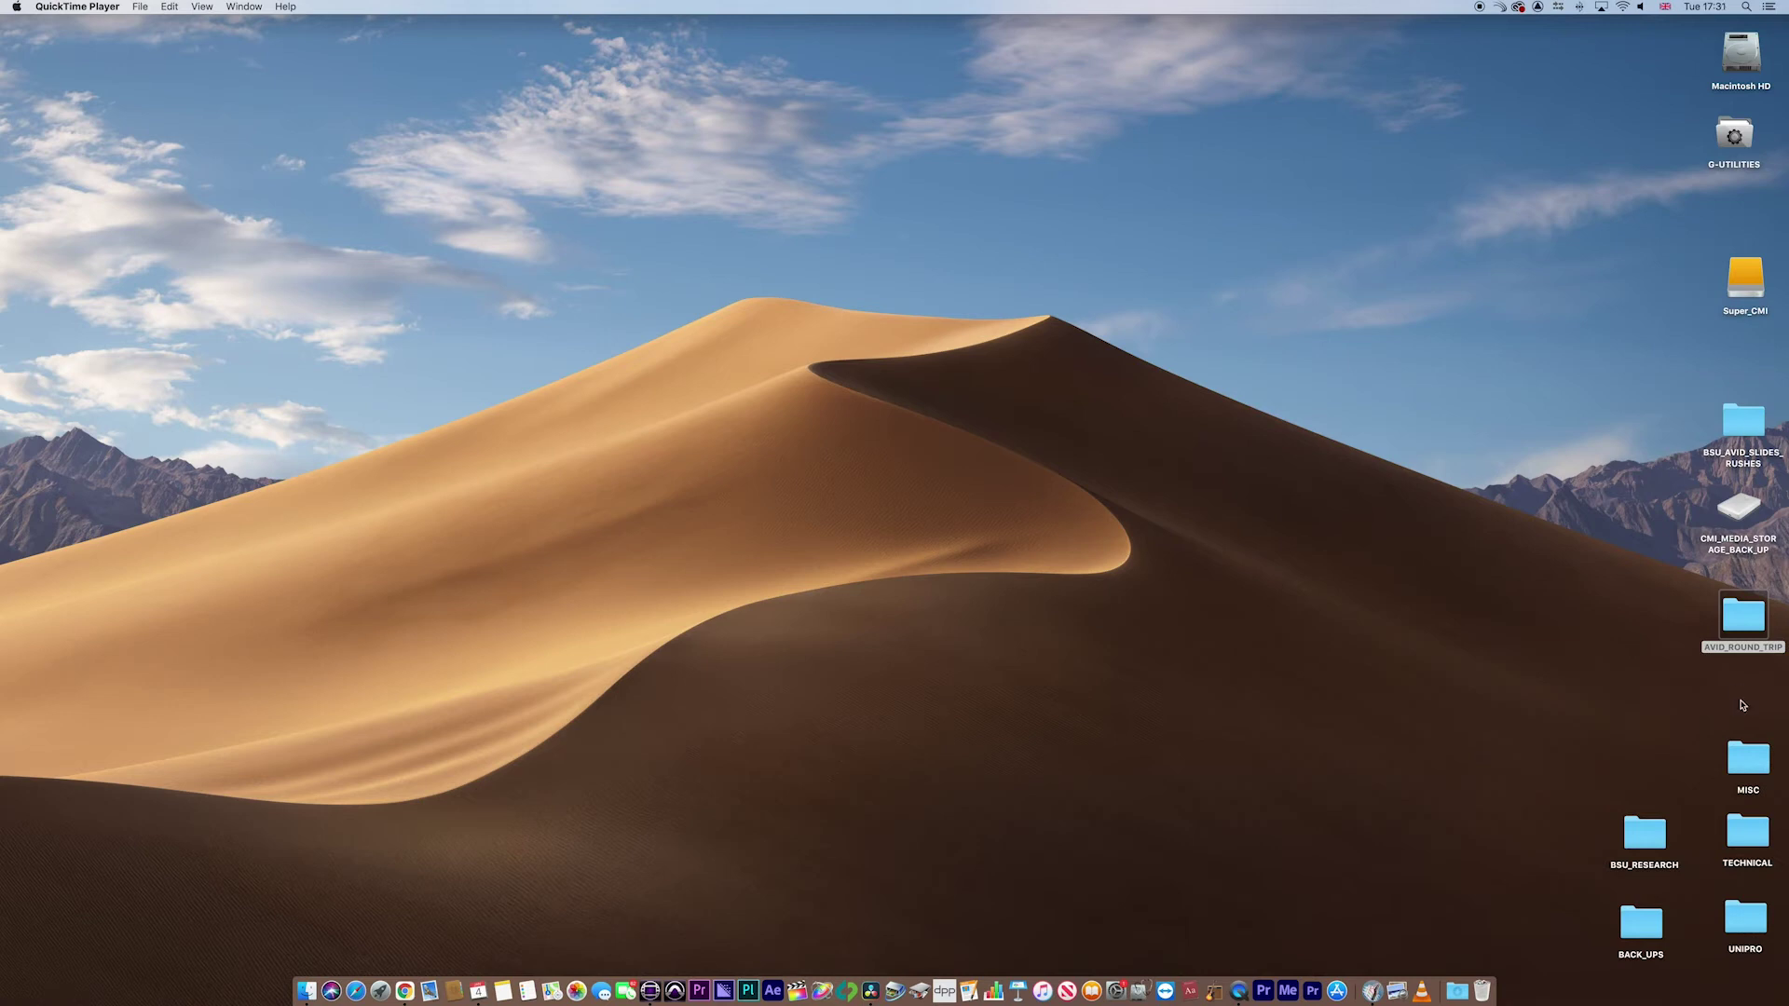
double_click(1744, 630)
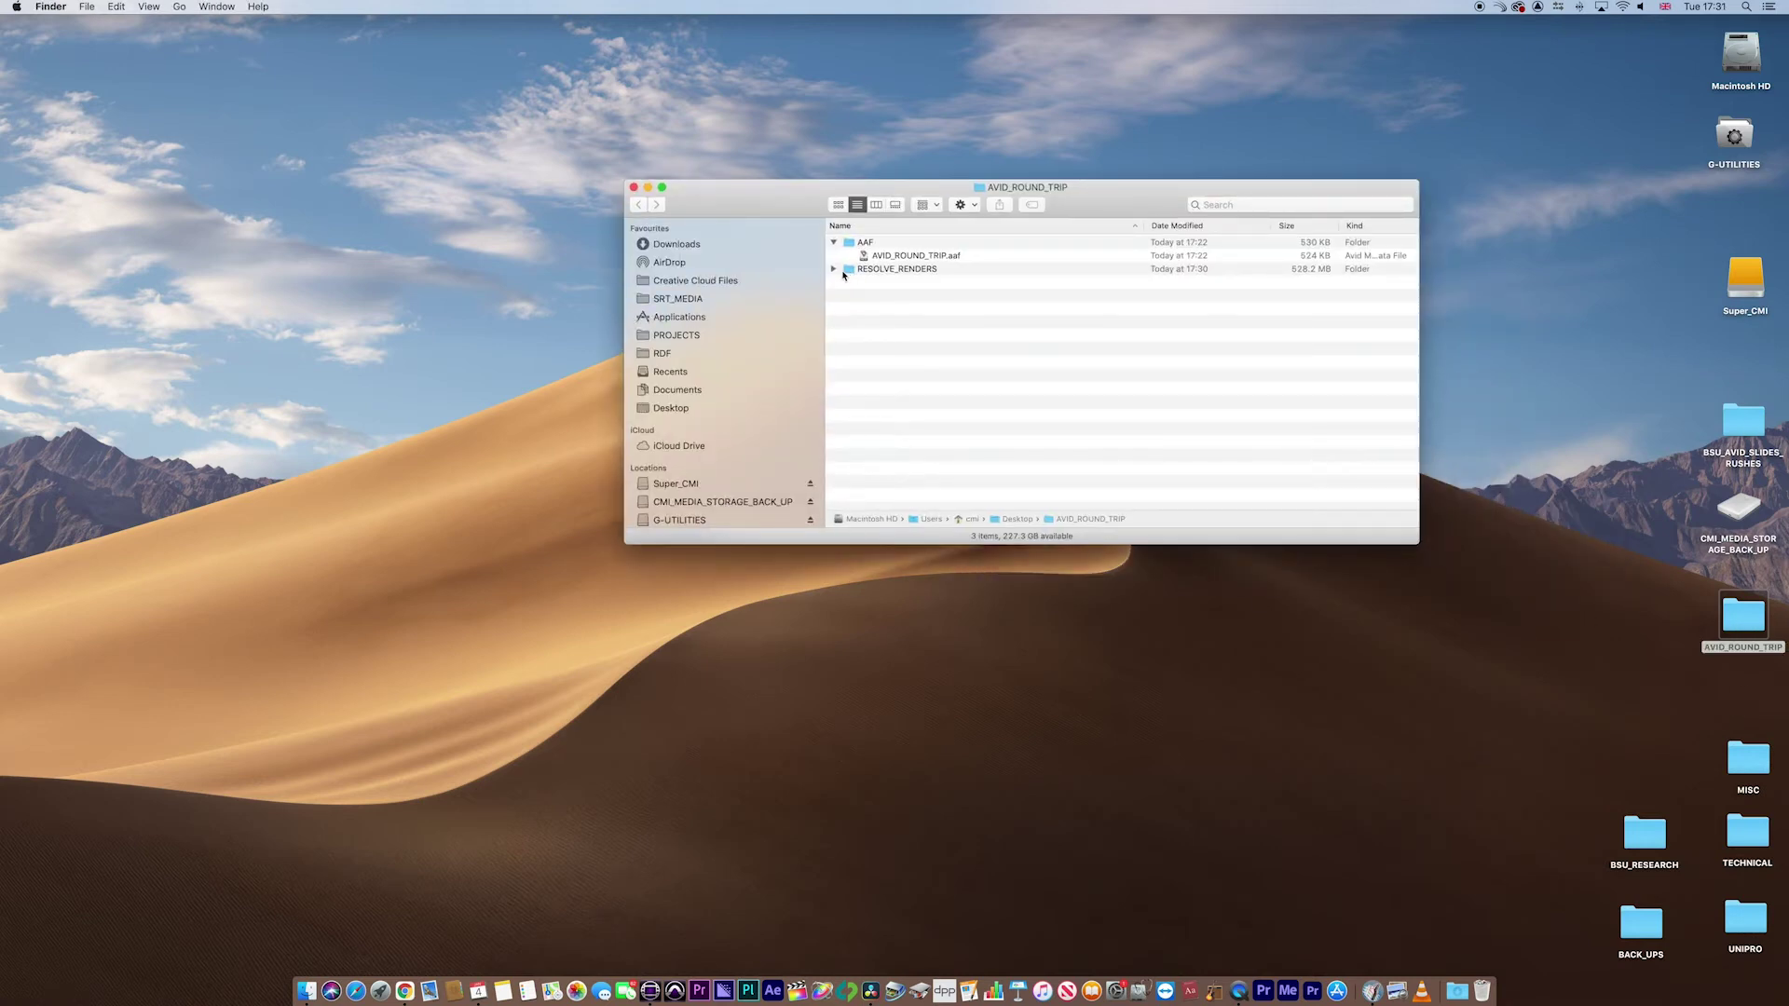
click(834, 269)
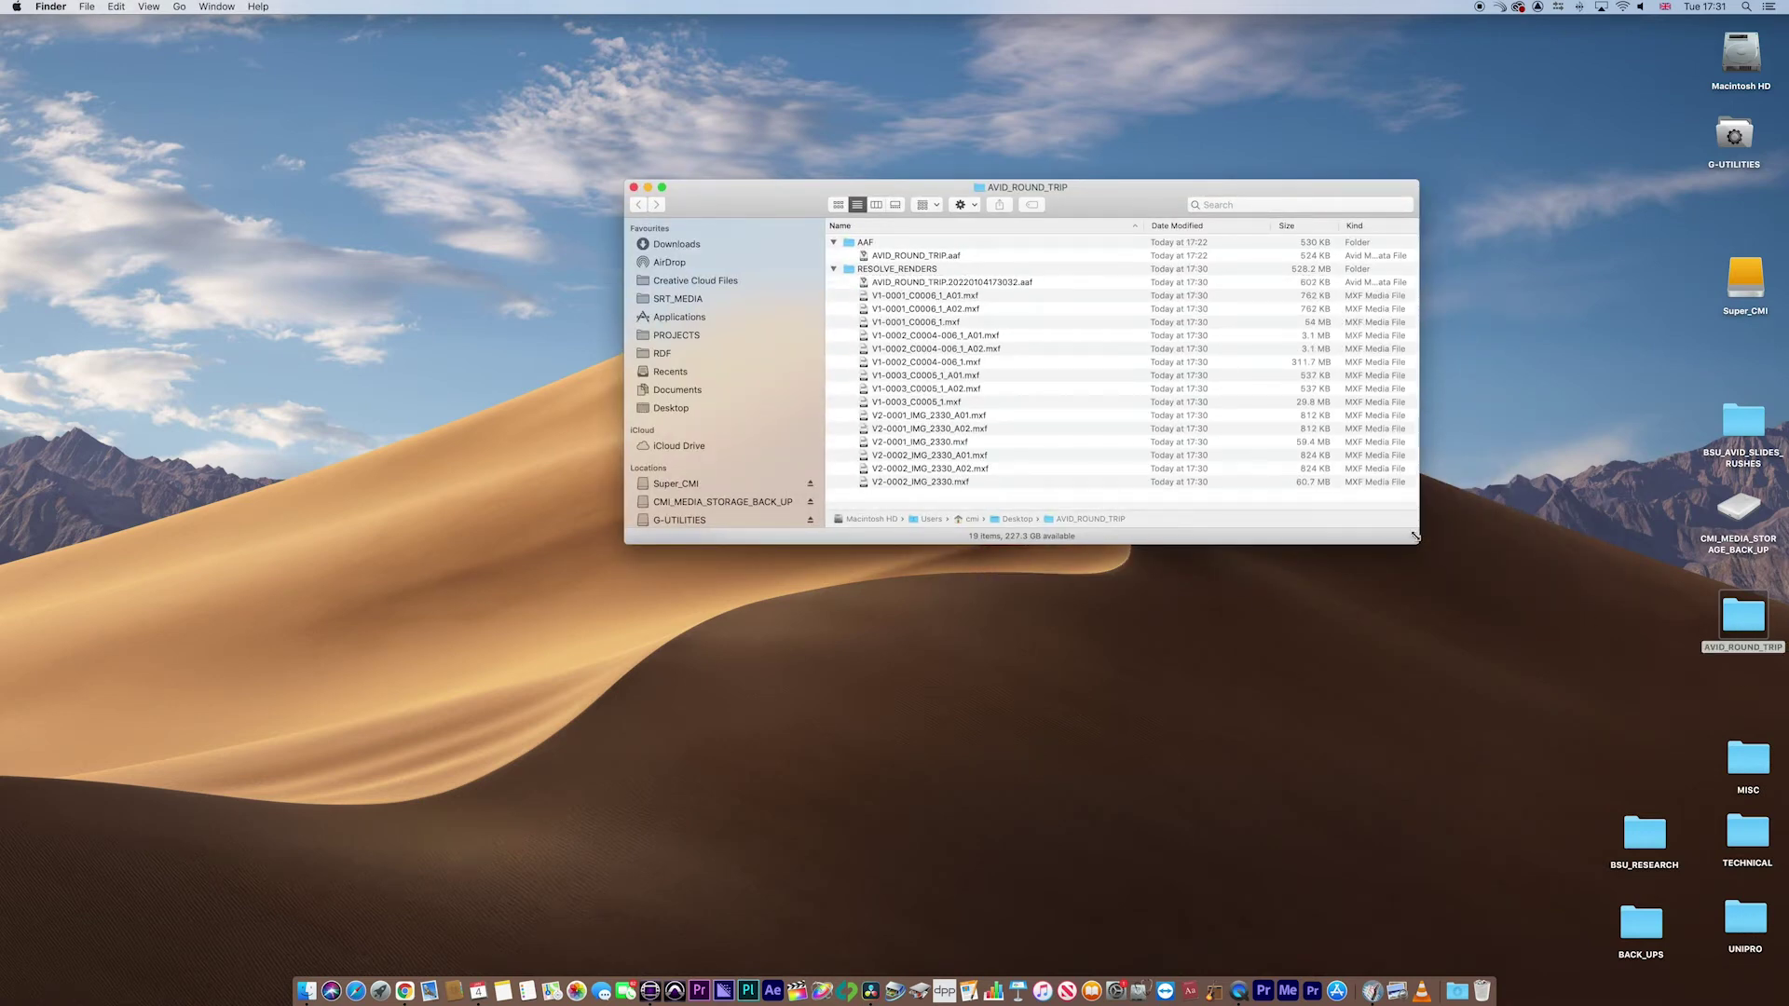
drag(1416, 535, 1478, 653)
click(927, 282)
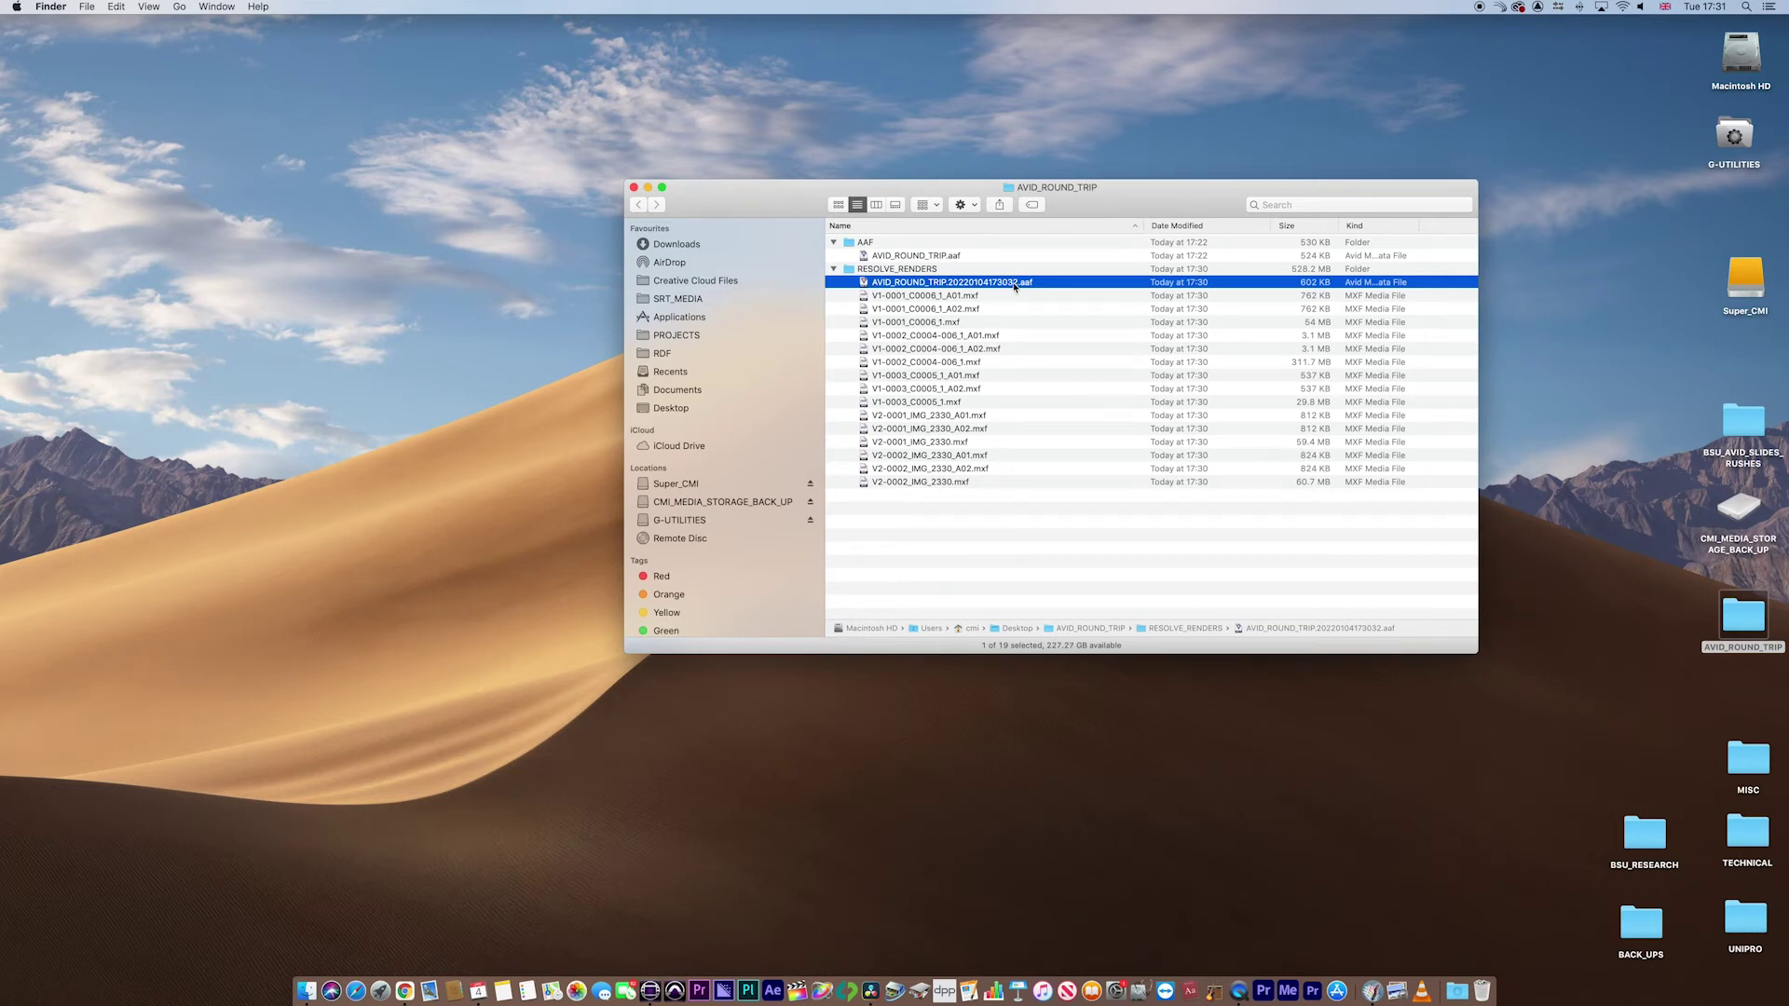
click(634, 187)
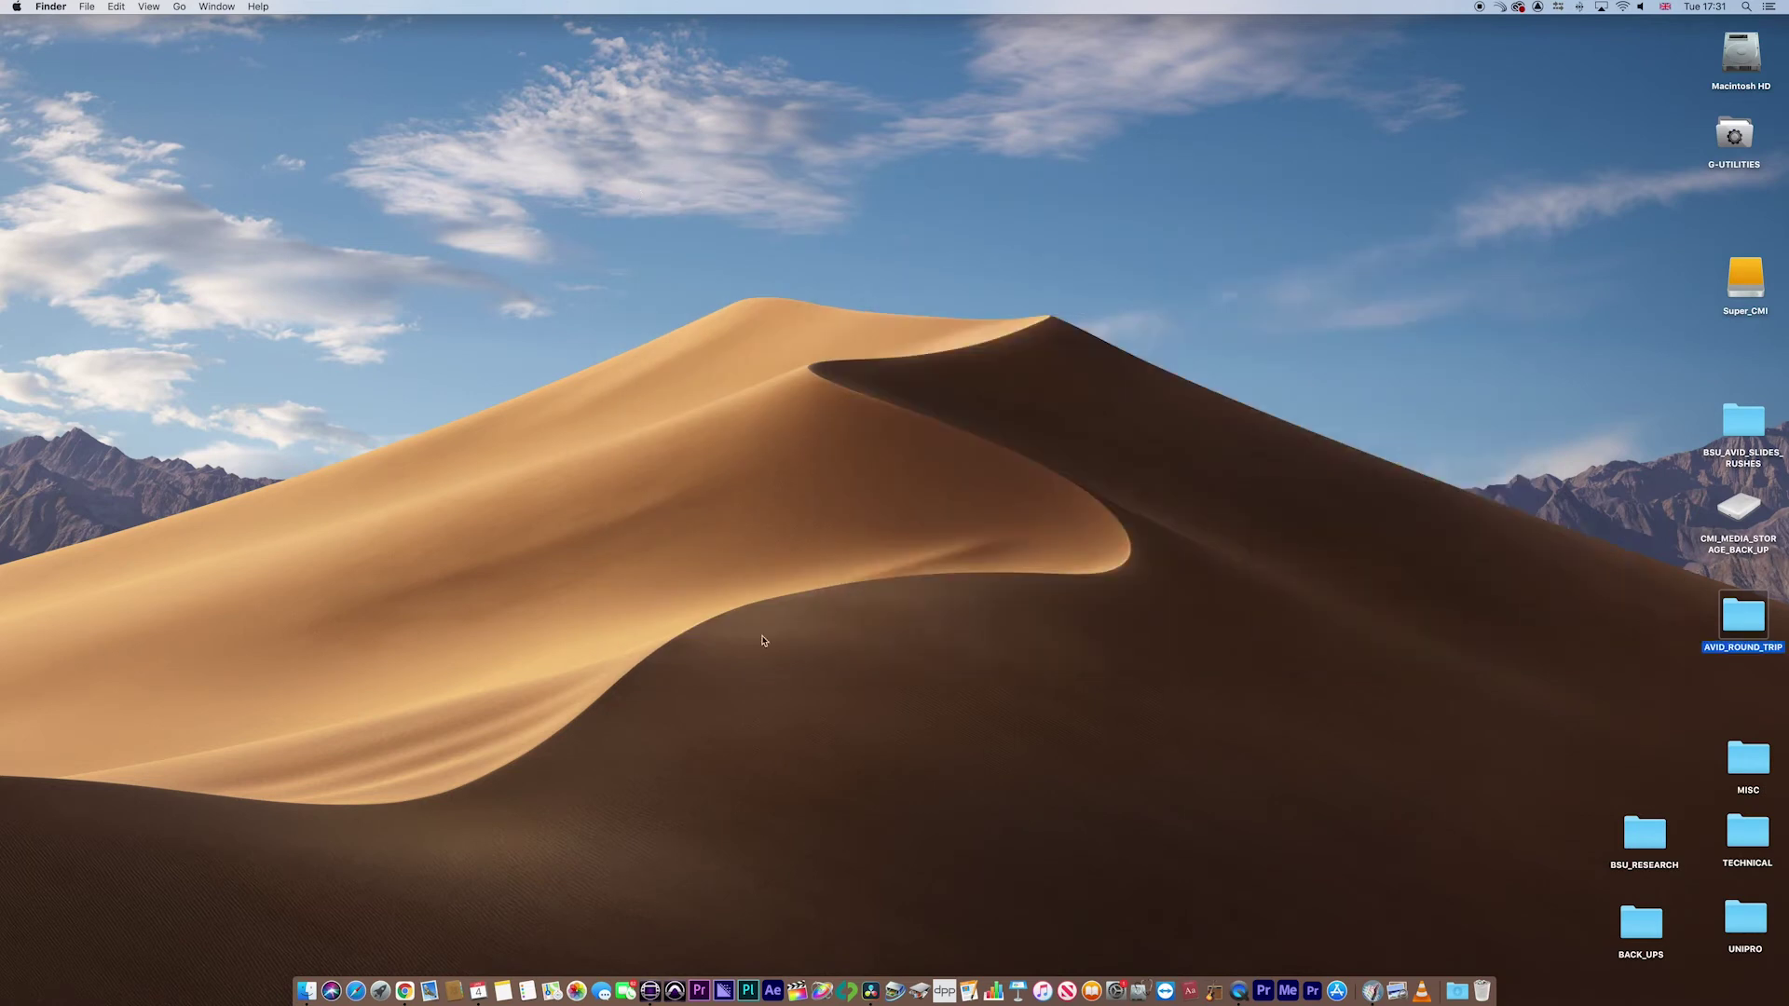
- On the Edit page, start a new AAF export of the AVID_ROUND_TRIP timeline via Timelines > Export
click(873, 992)
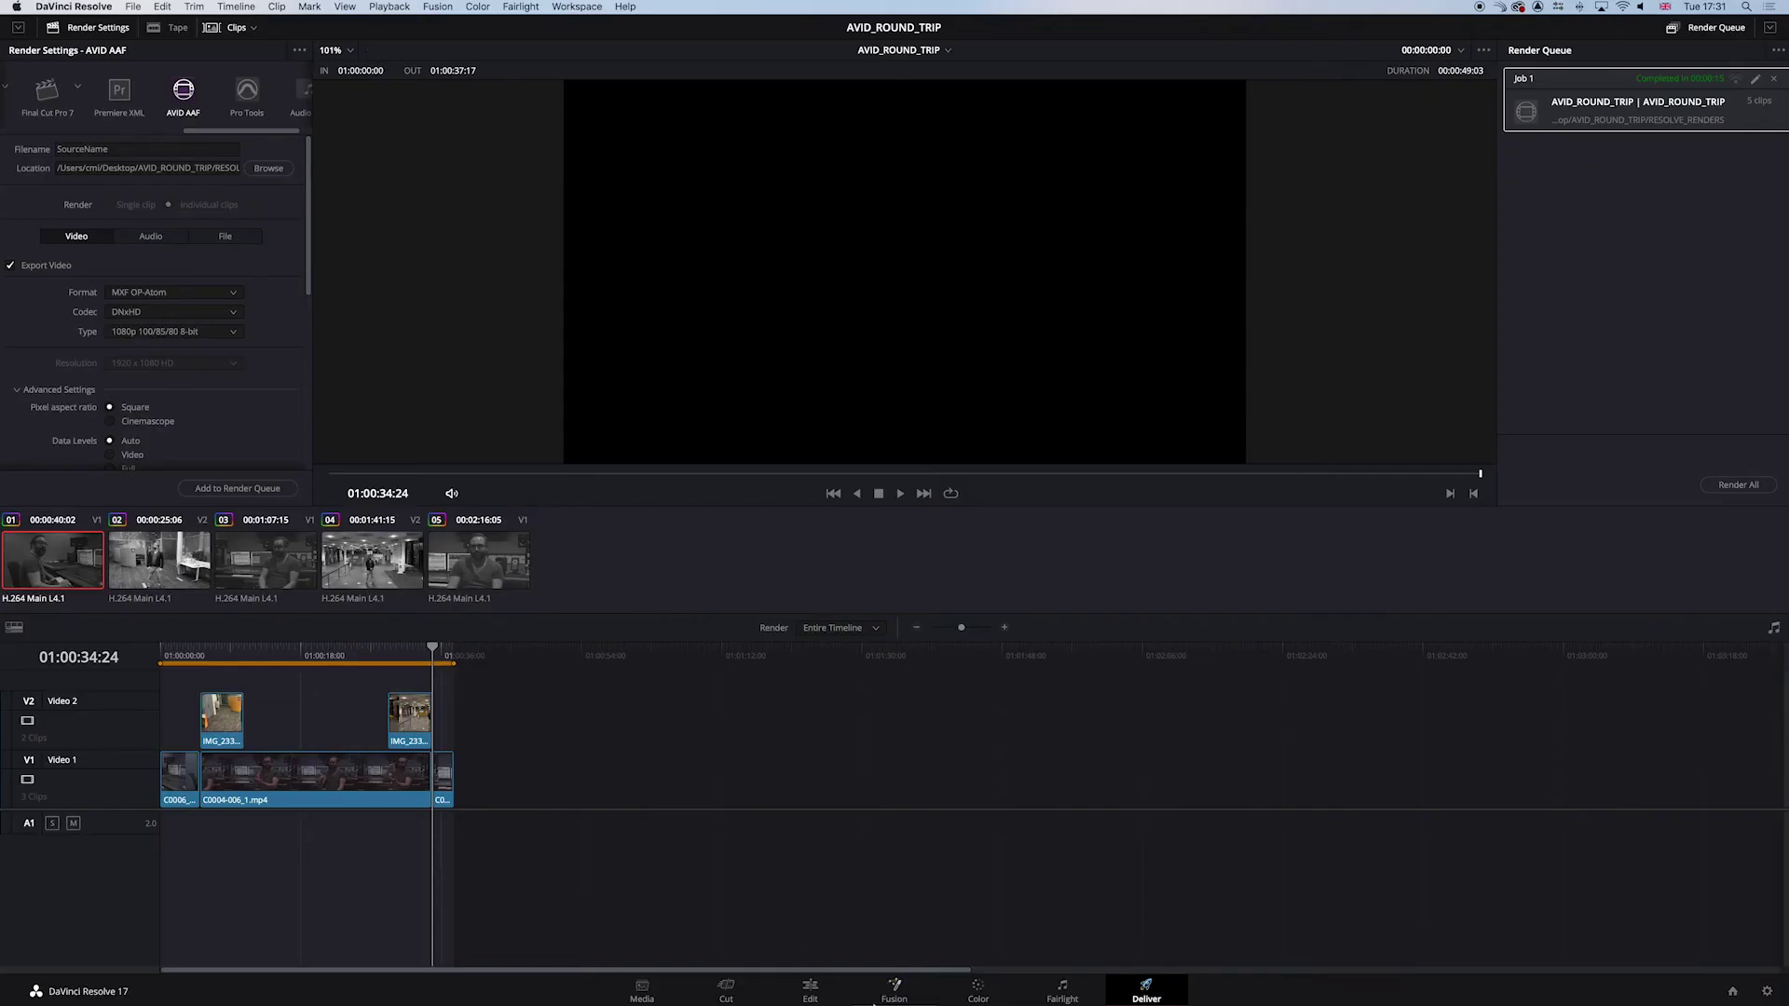
click(824, 990)
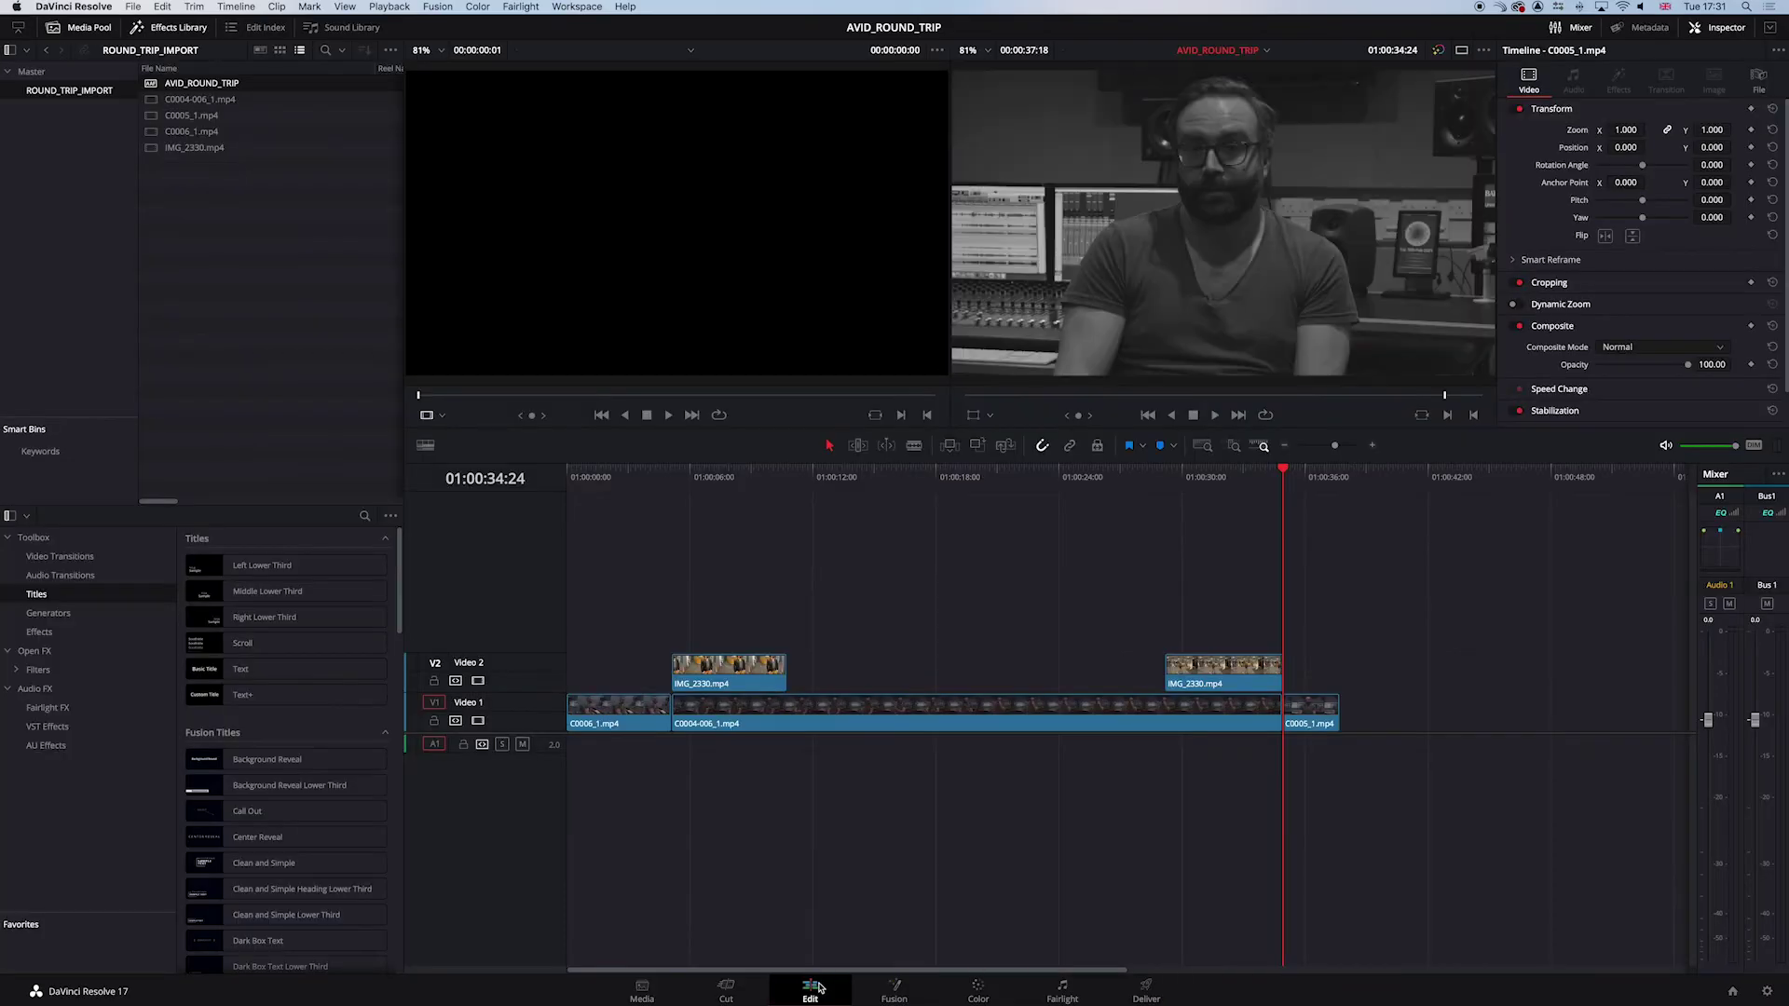
click(153, 87)
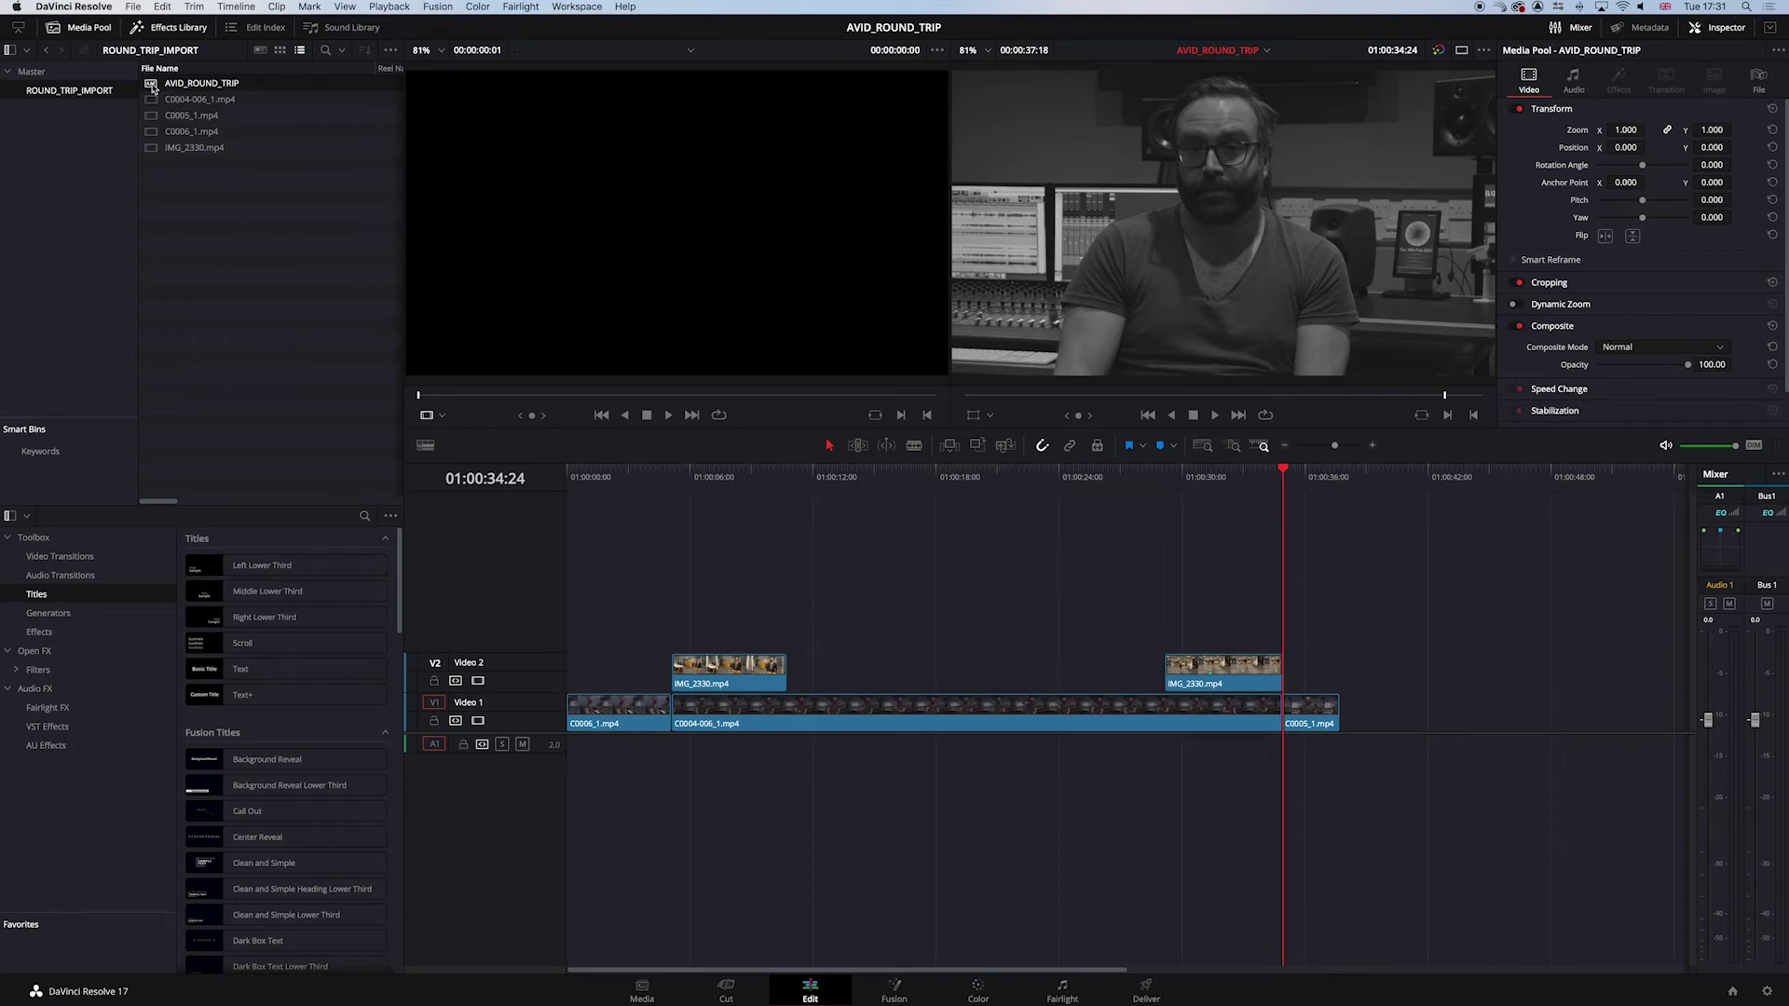
right_click(153, 86)
mouse_move(231, 95)
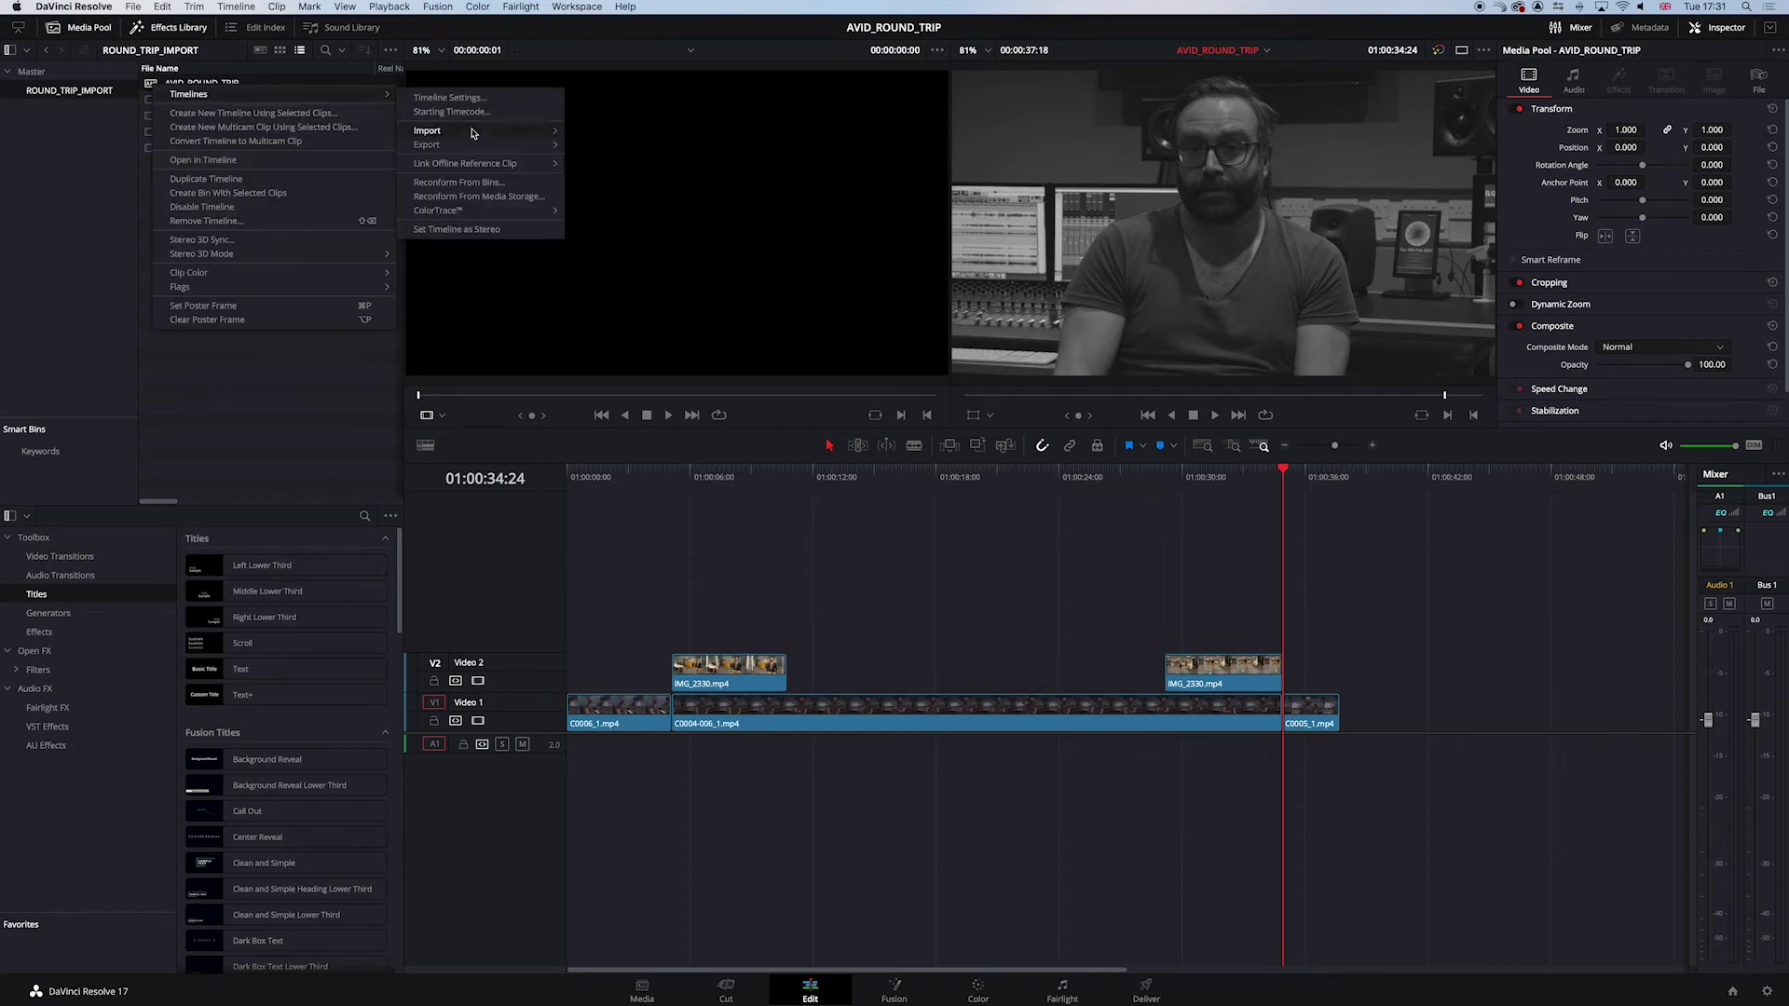
mouse_move(478, 150)
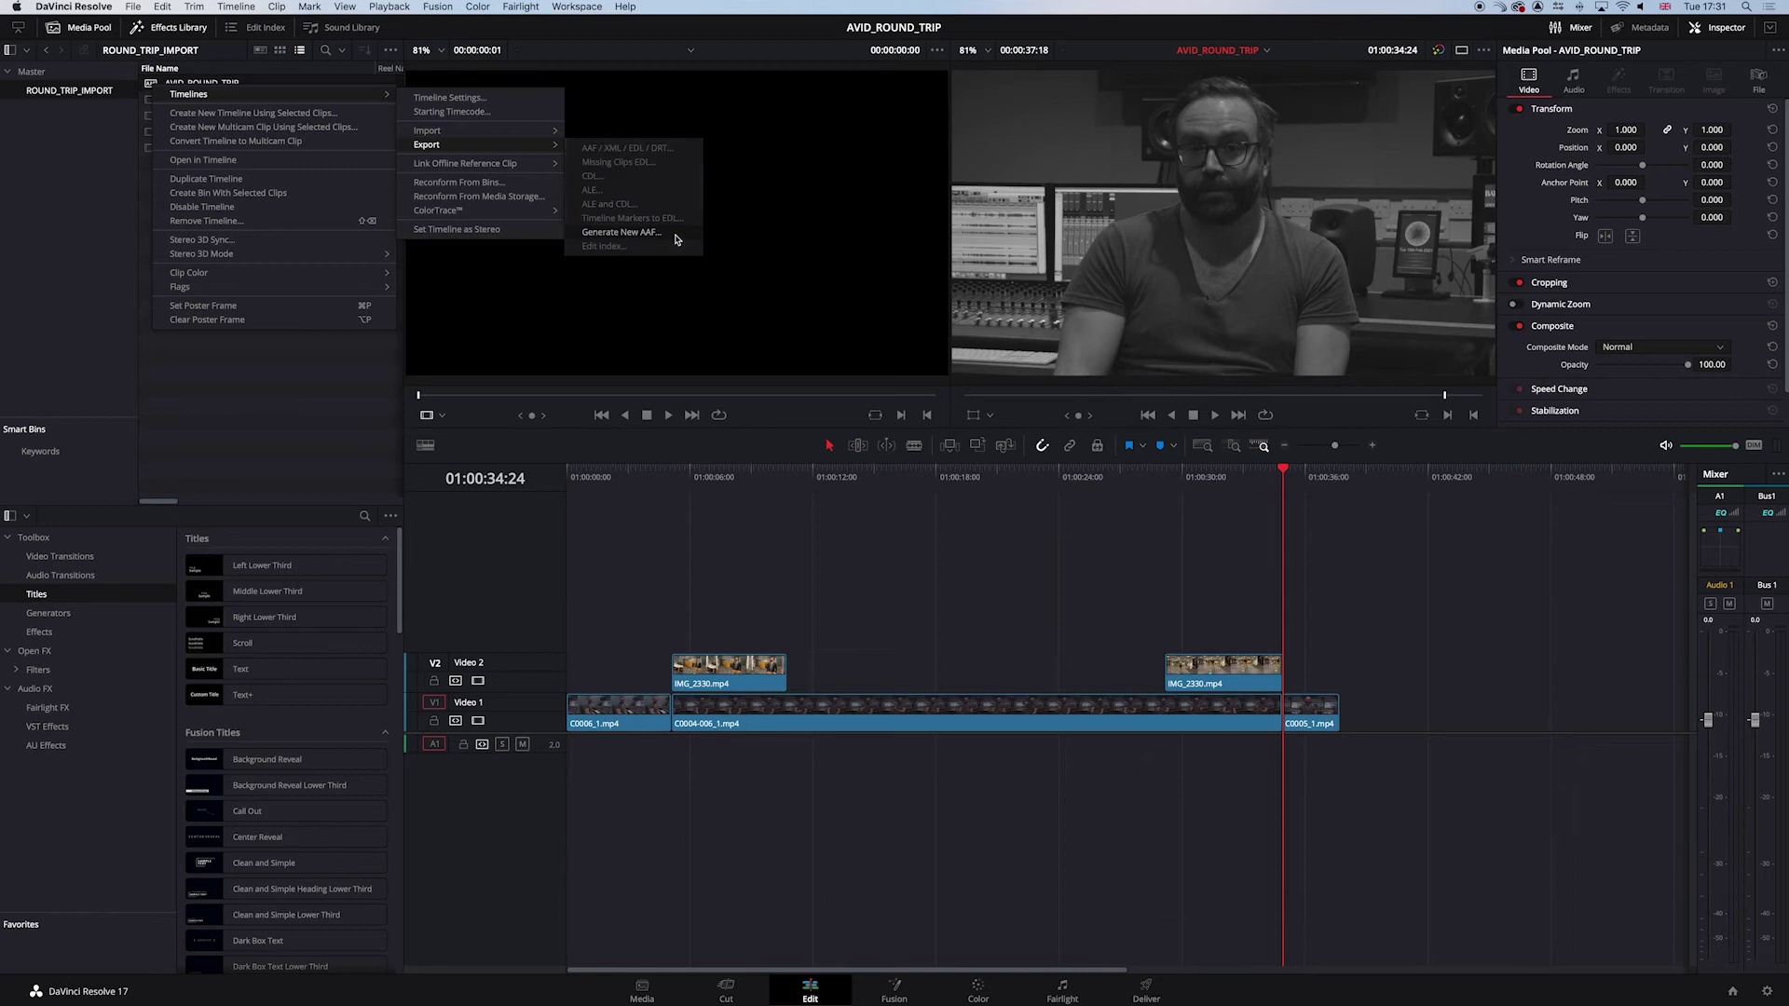
click(676, 235)
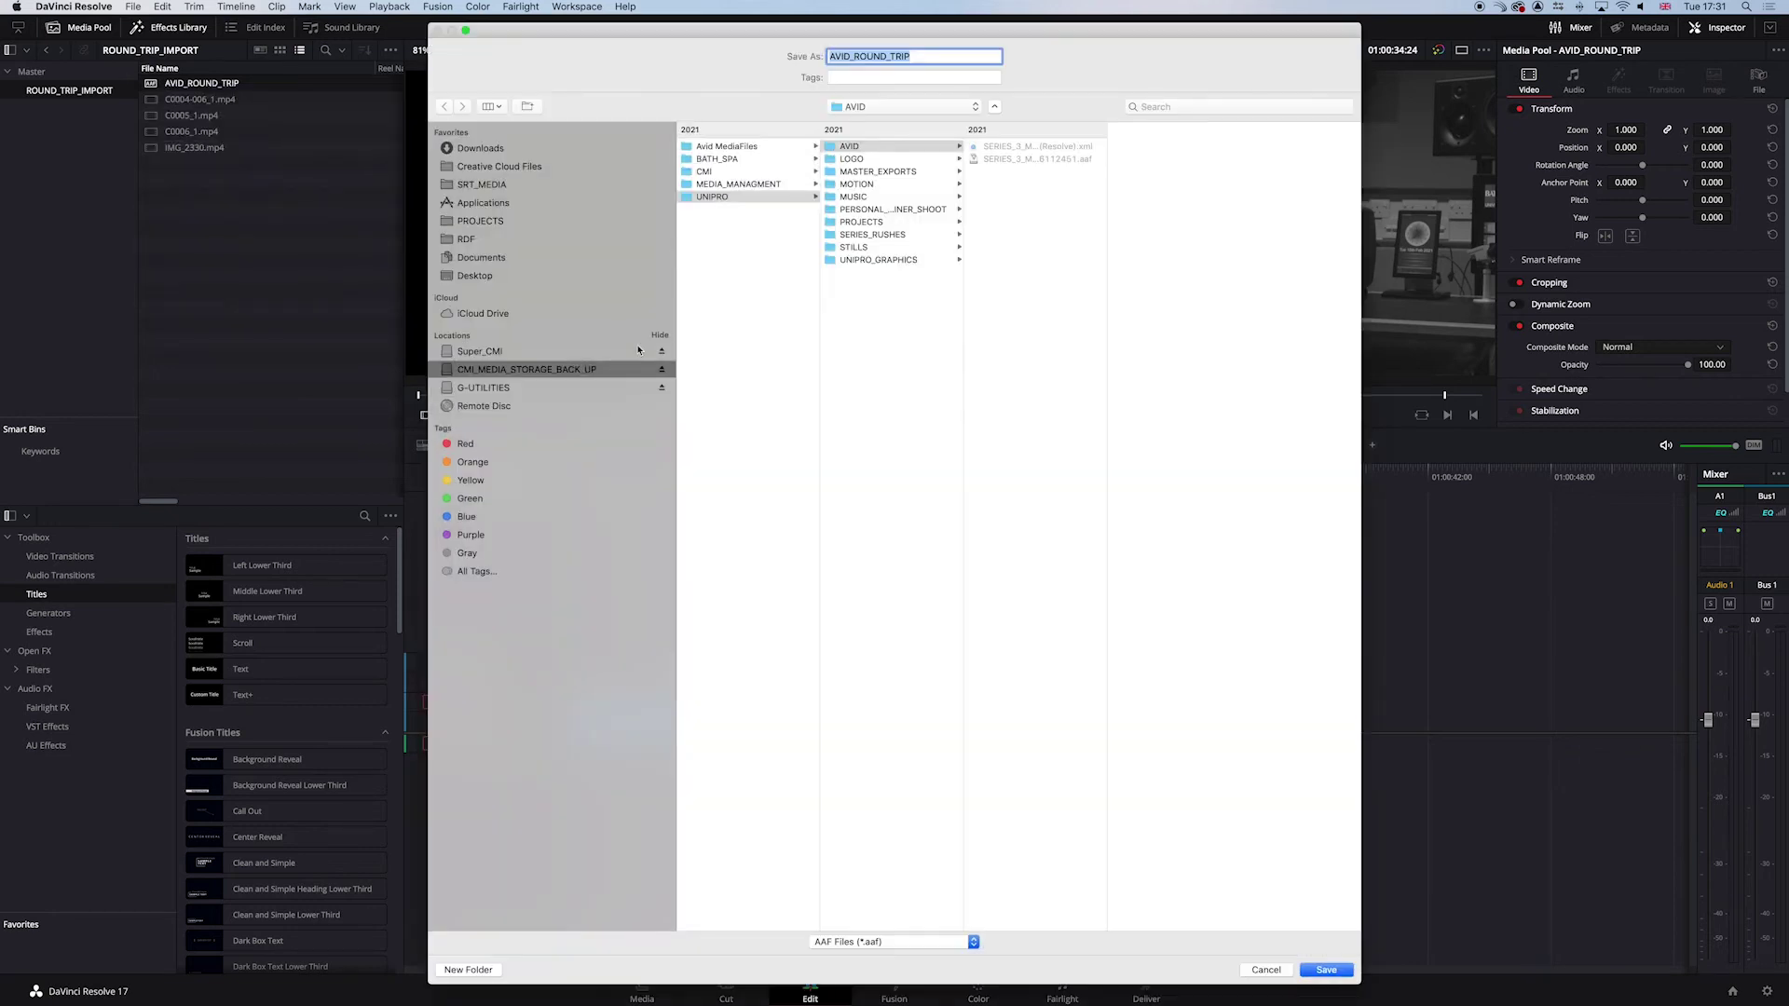
- Save the new AAF as AVID_ROUND_TRIP_GRADE in Desktop > AVID_ROUND_TRIP > AAF
click(476, 276)
click(714, 148)
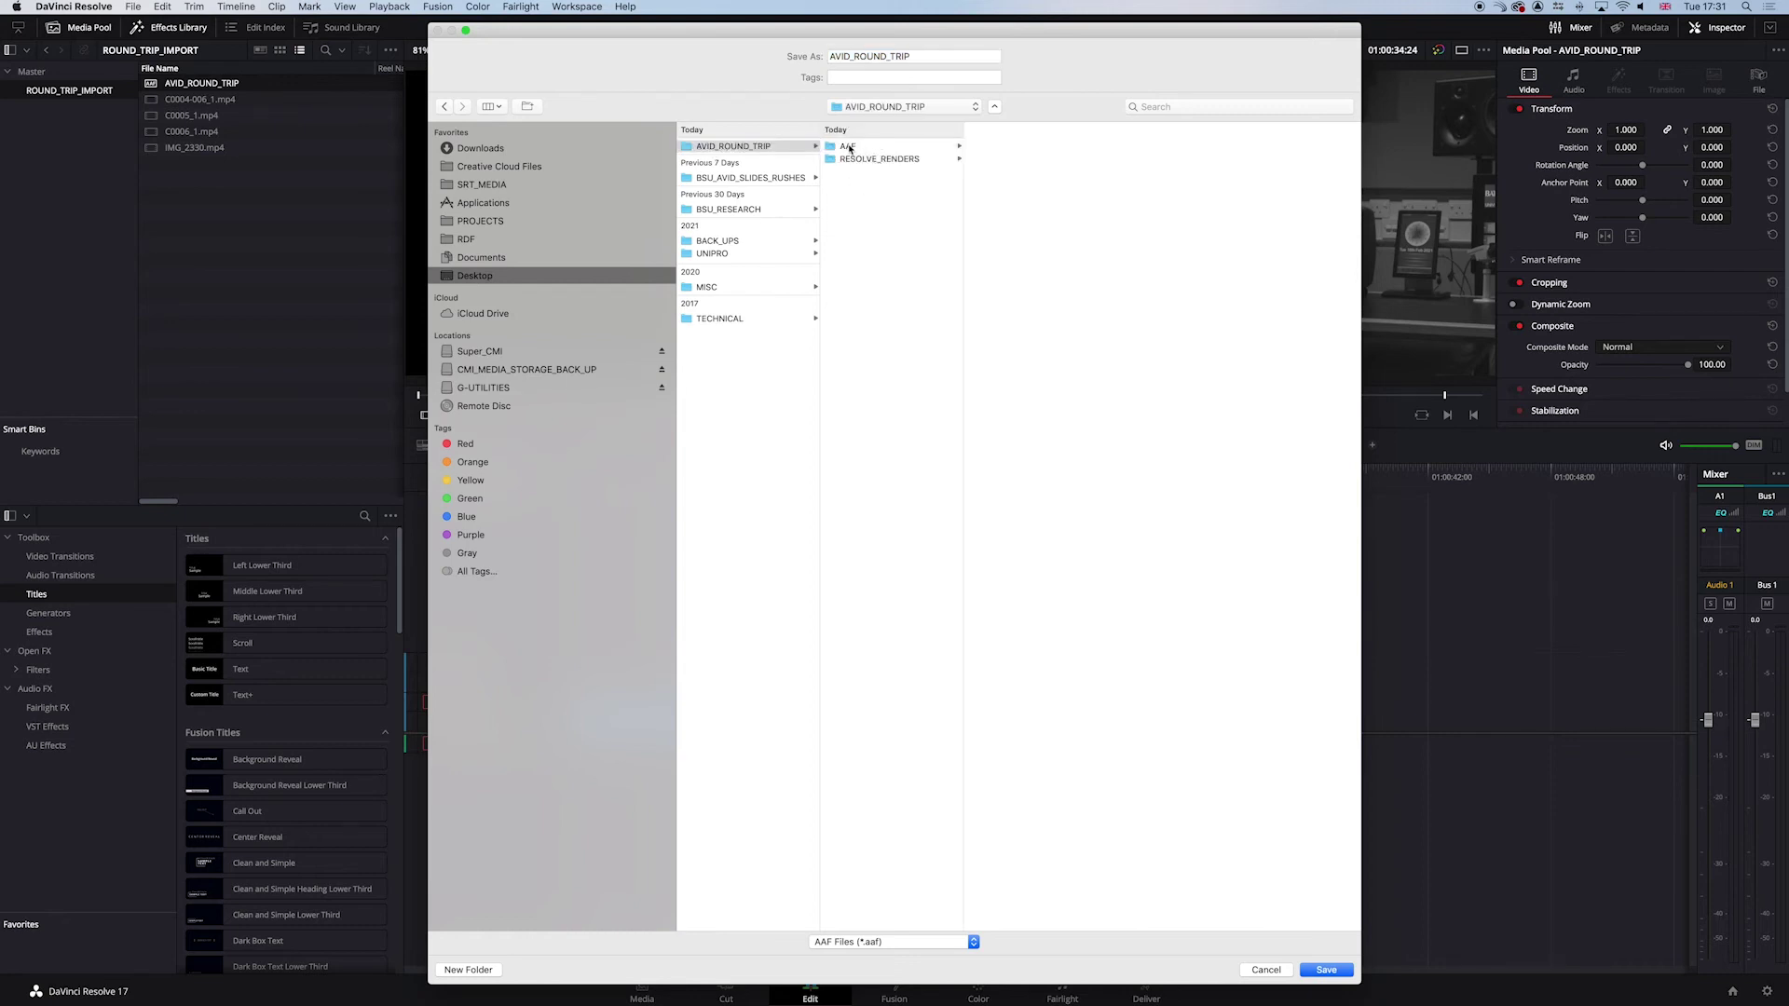
click(845, 147)
click(925, 55)
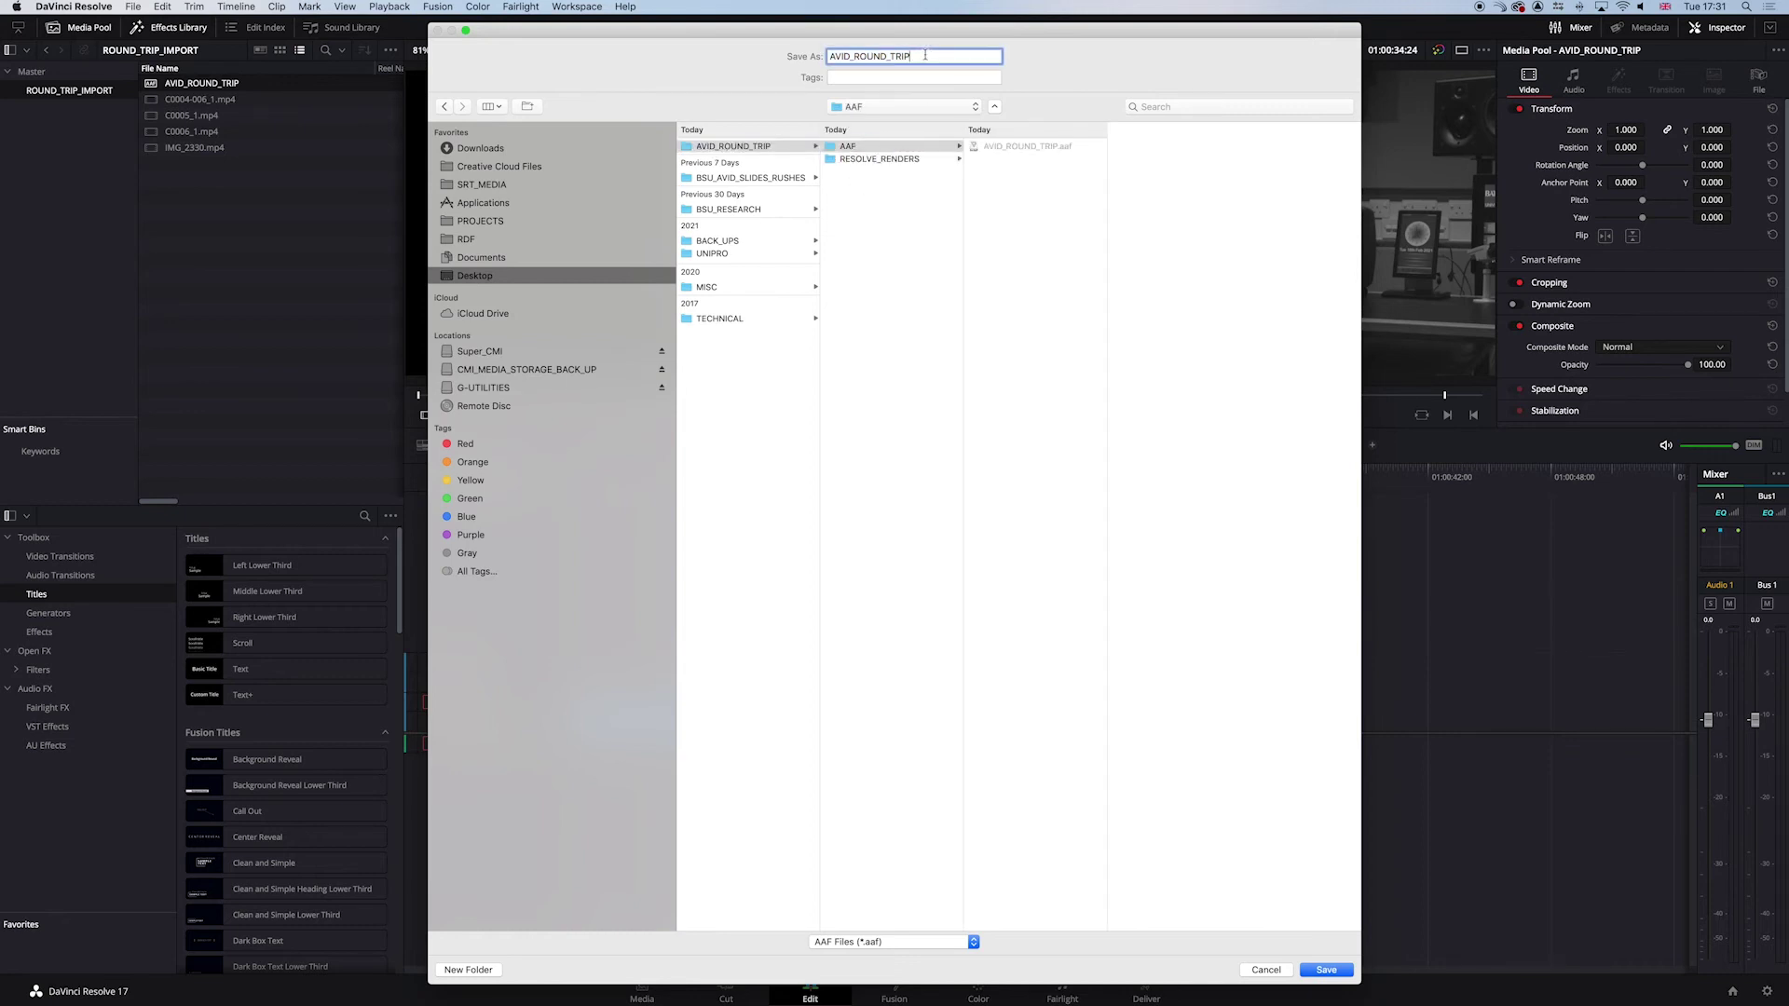
text(_GRADE)
click(1333, 975)
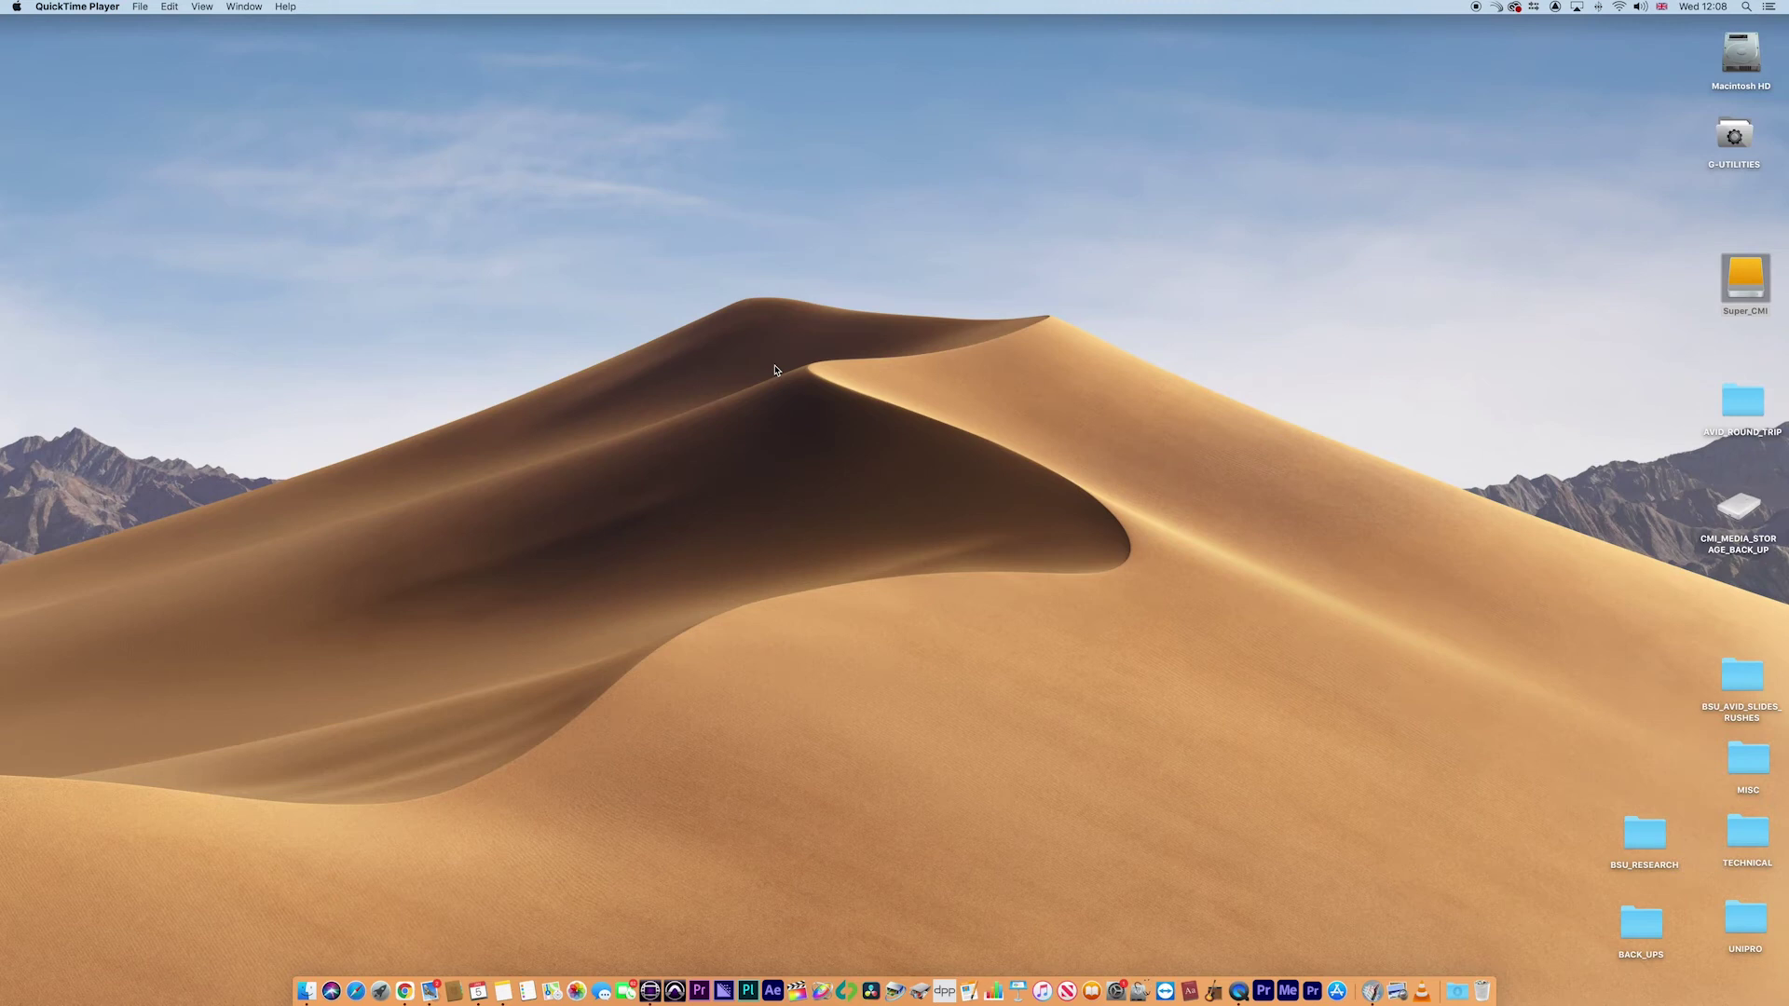
- Open the Avid MediaFiles folder on the Super_CMI drive
double_click(1757, 278)
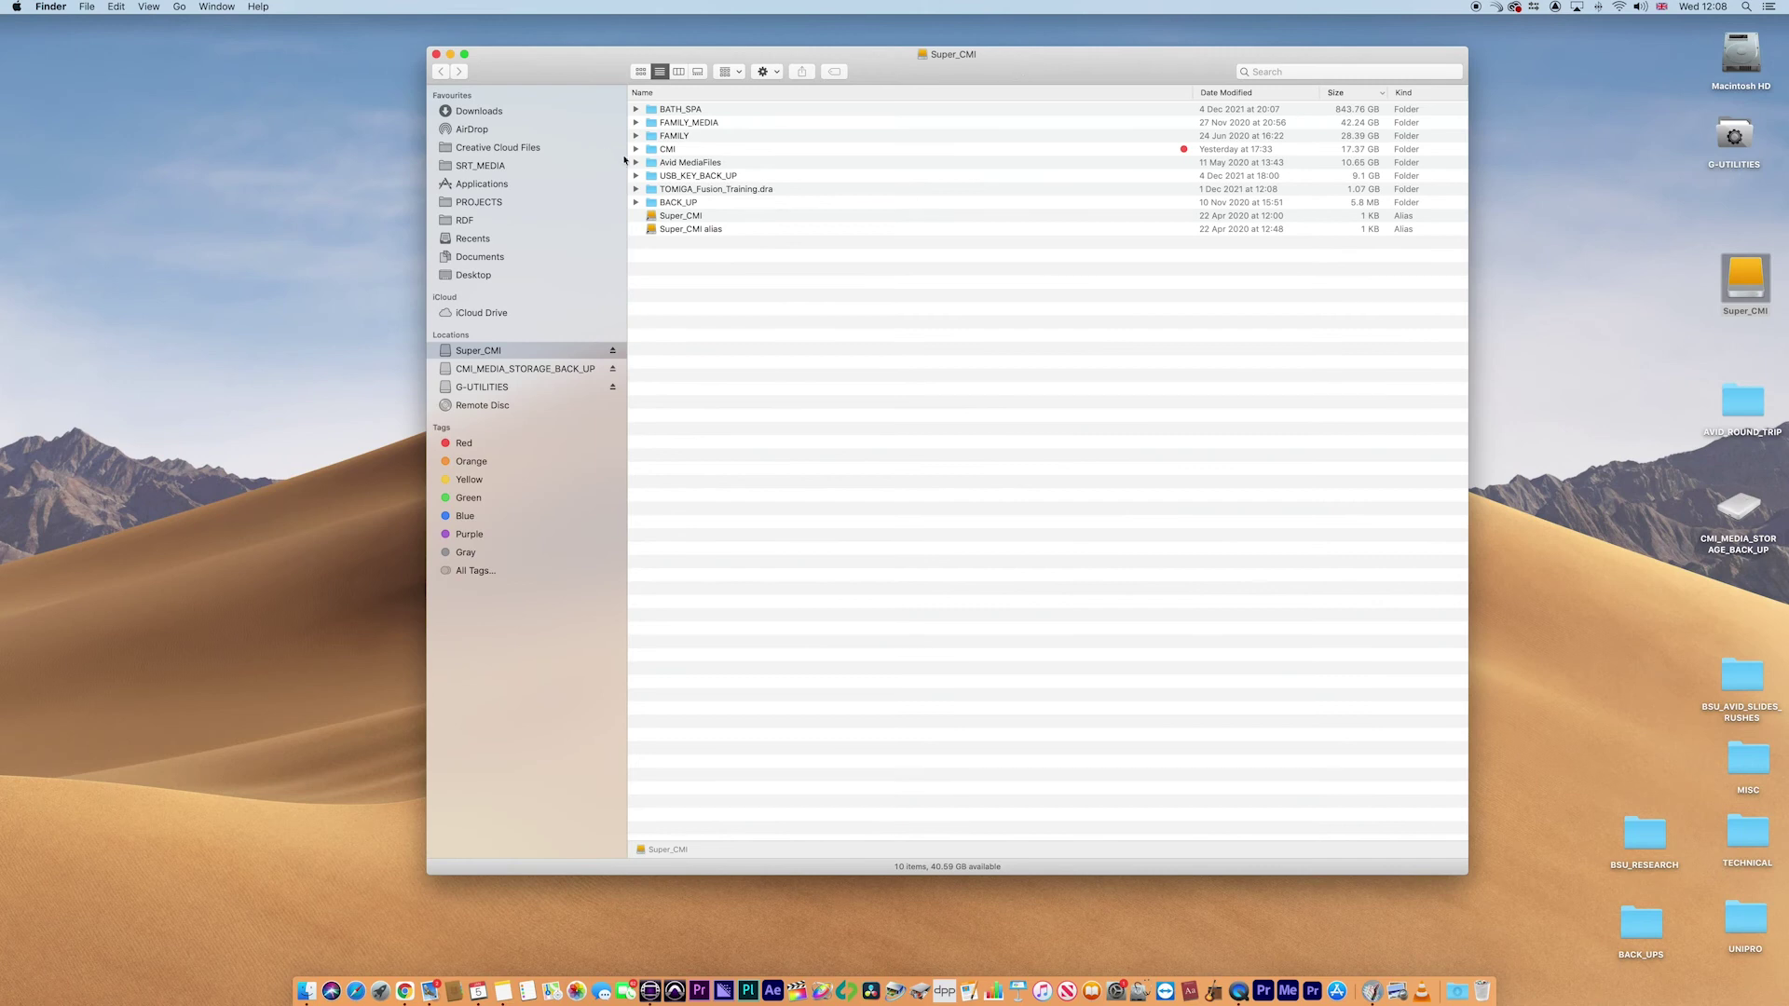
click(655, 164)
double_click(655, 164)
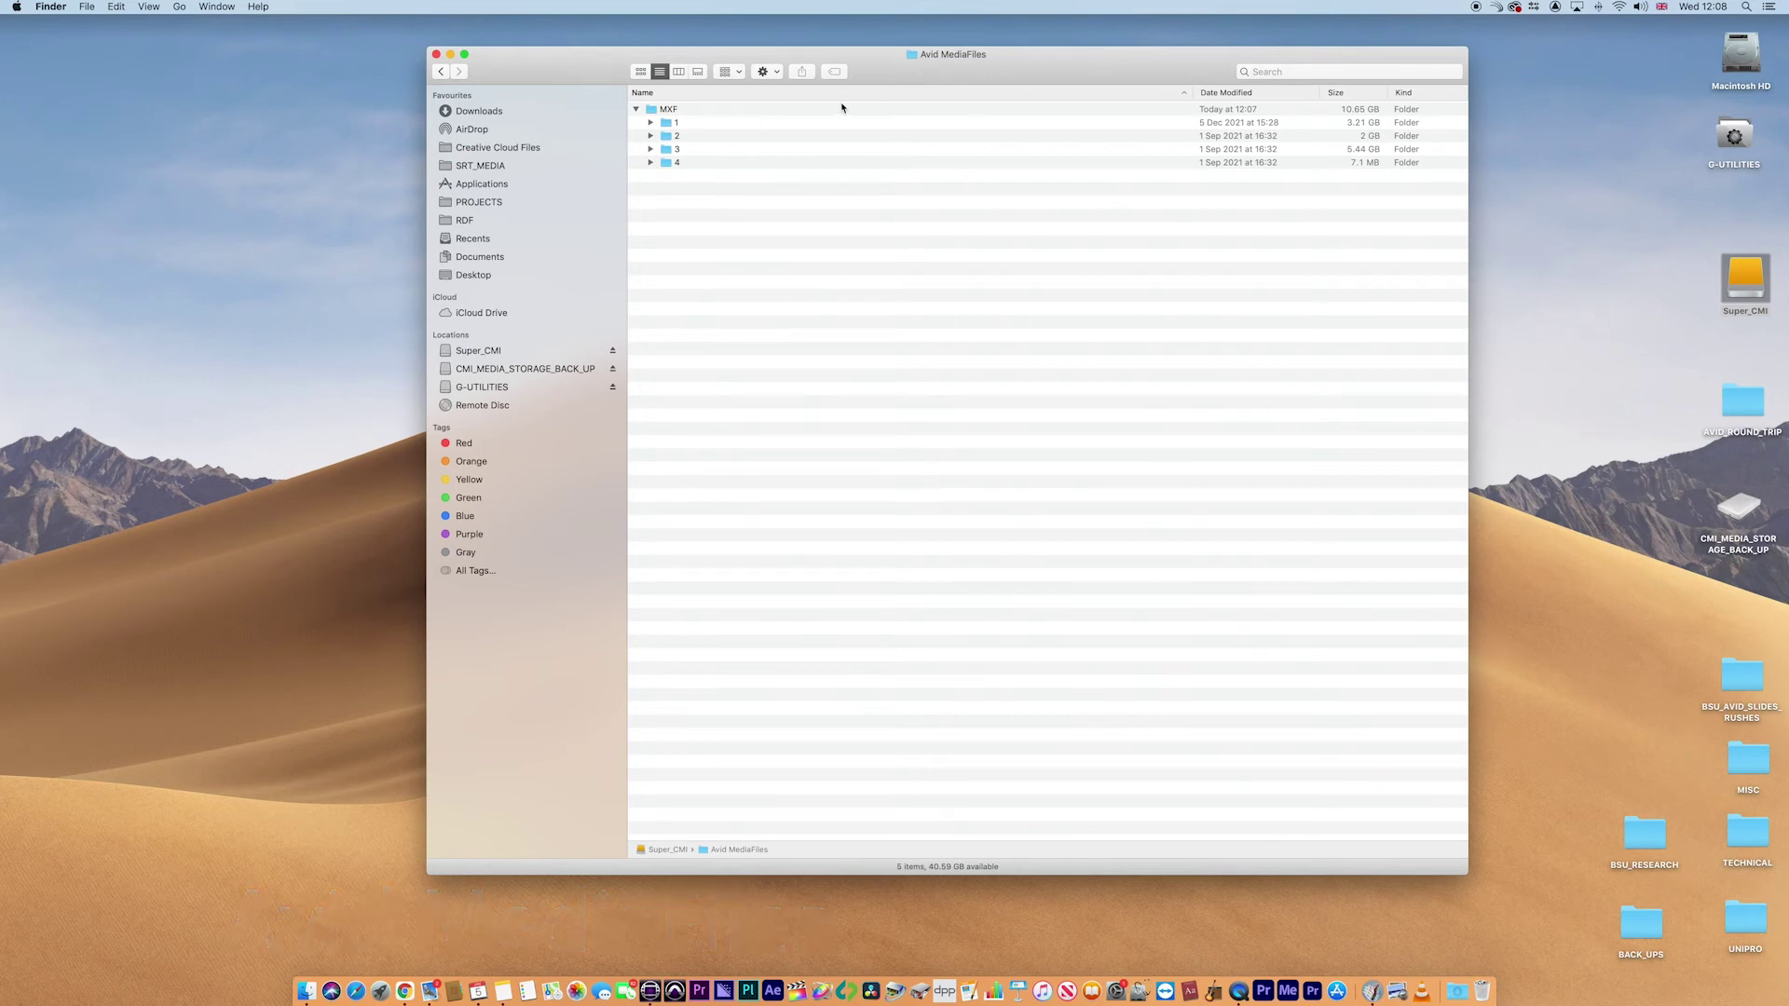
- Inspect MXF subfolders 1, 2 and 3 by expanding and collapsing each one
click(651, 112)
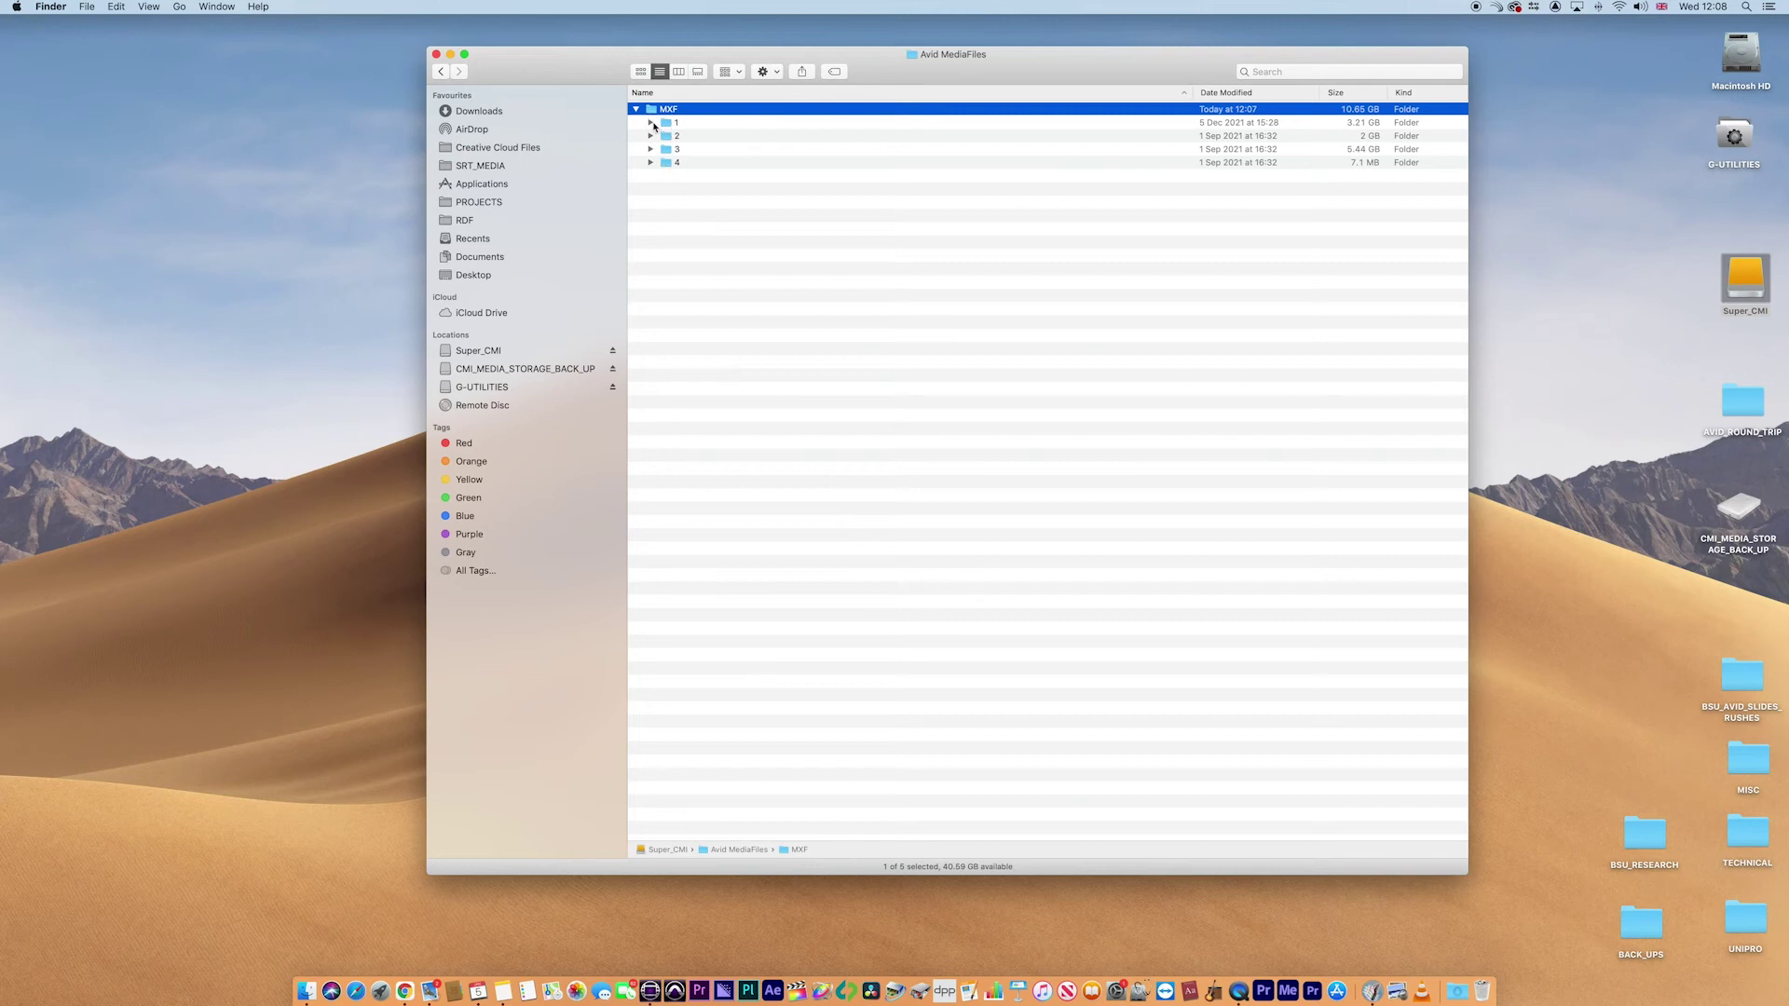
click(651, 123)
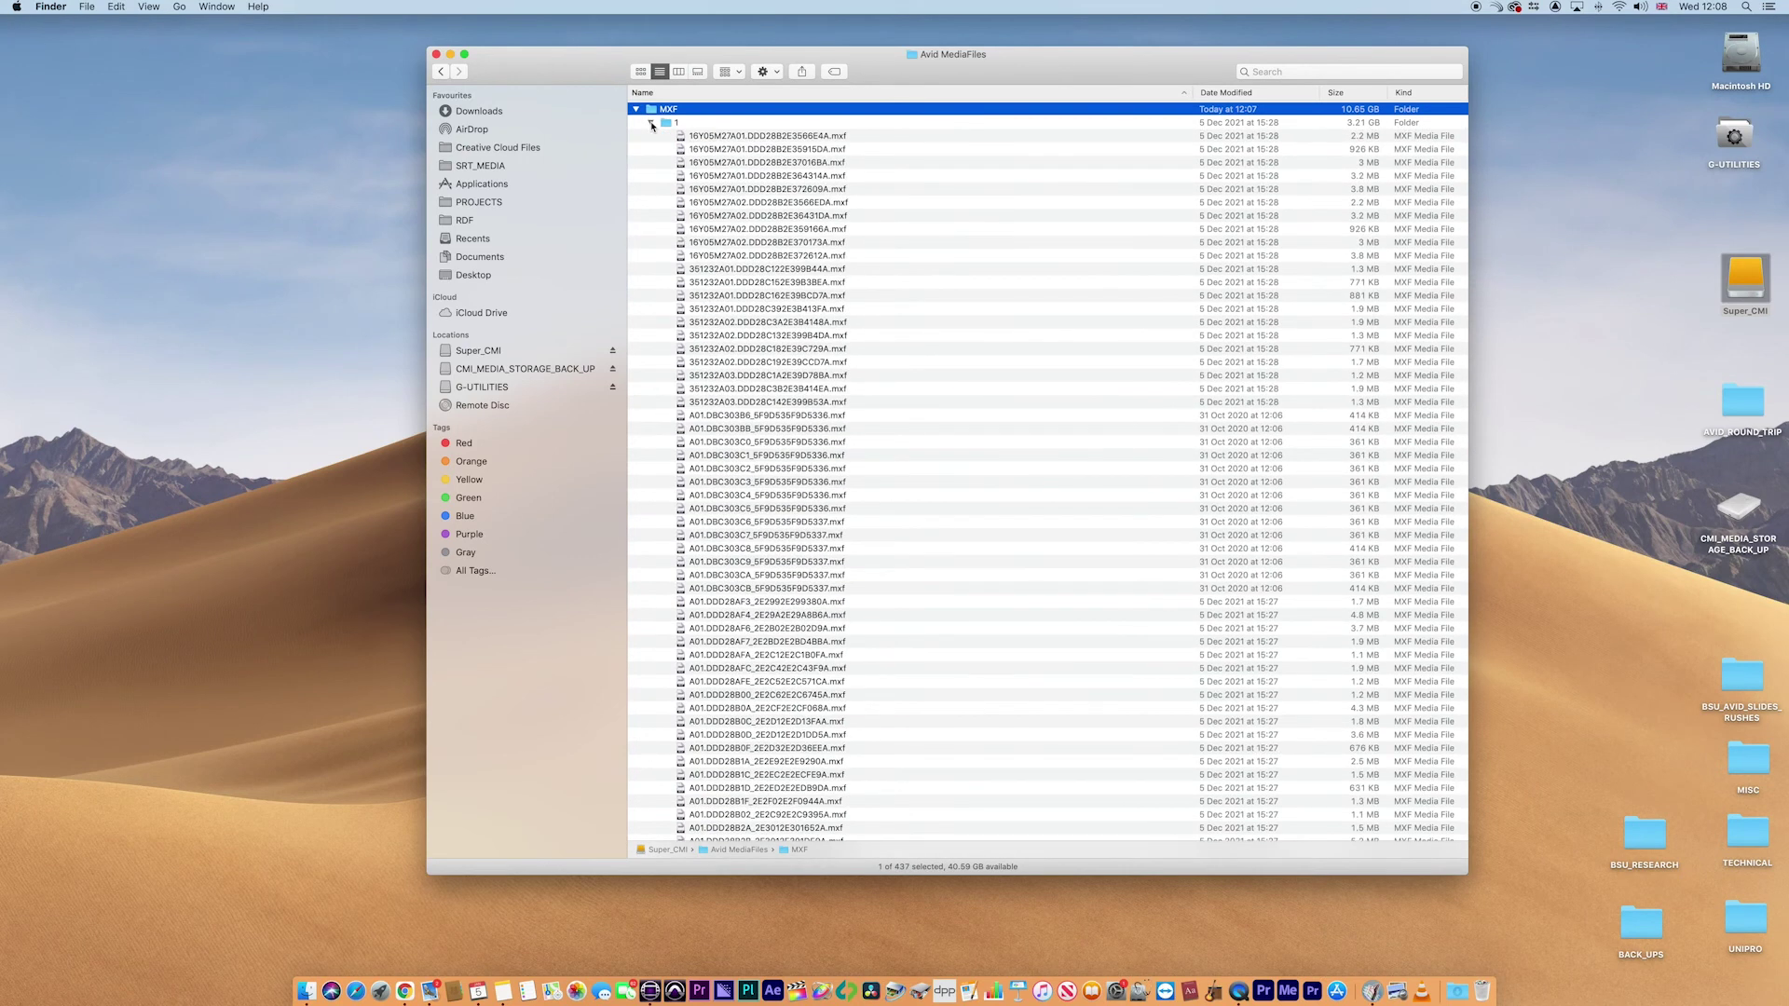
click(651, 123)
click(651, 136)
click(652, 136)
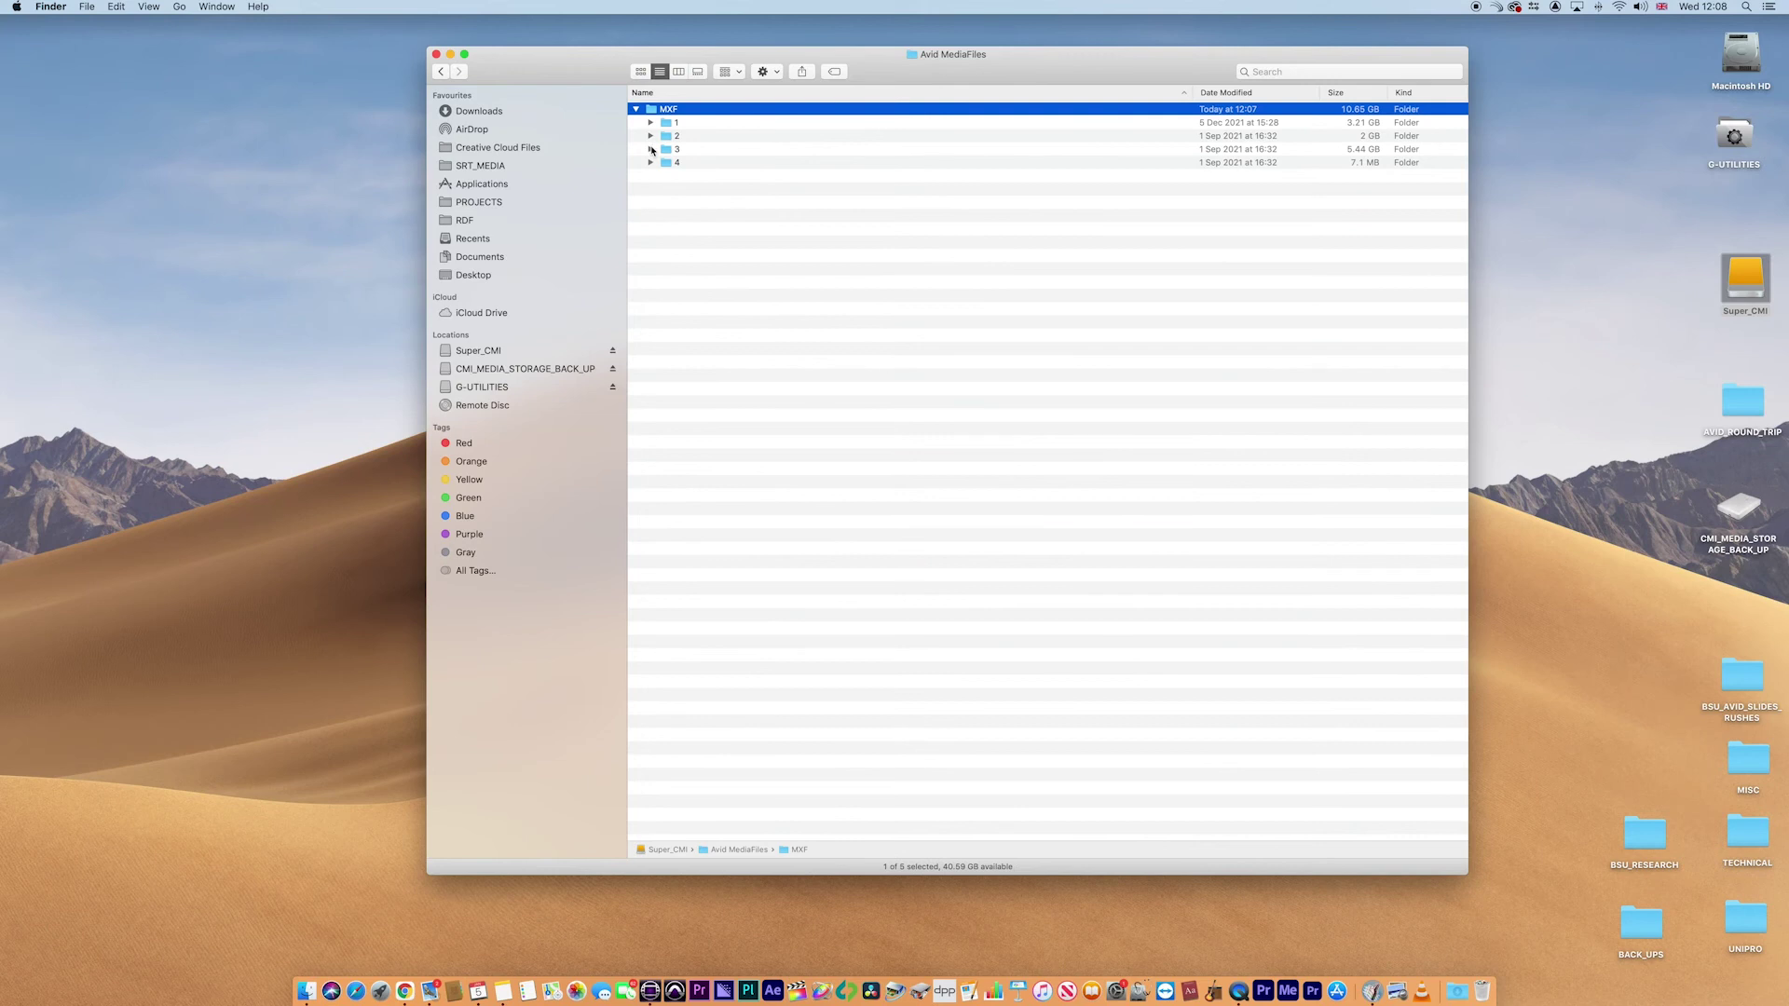
click(651, 149)
click(651, 149)
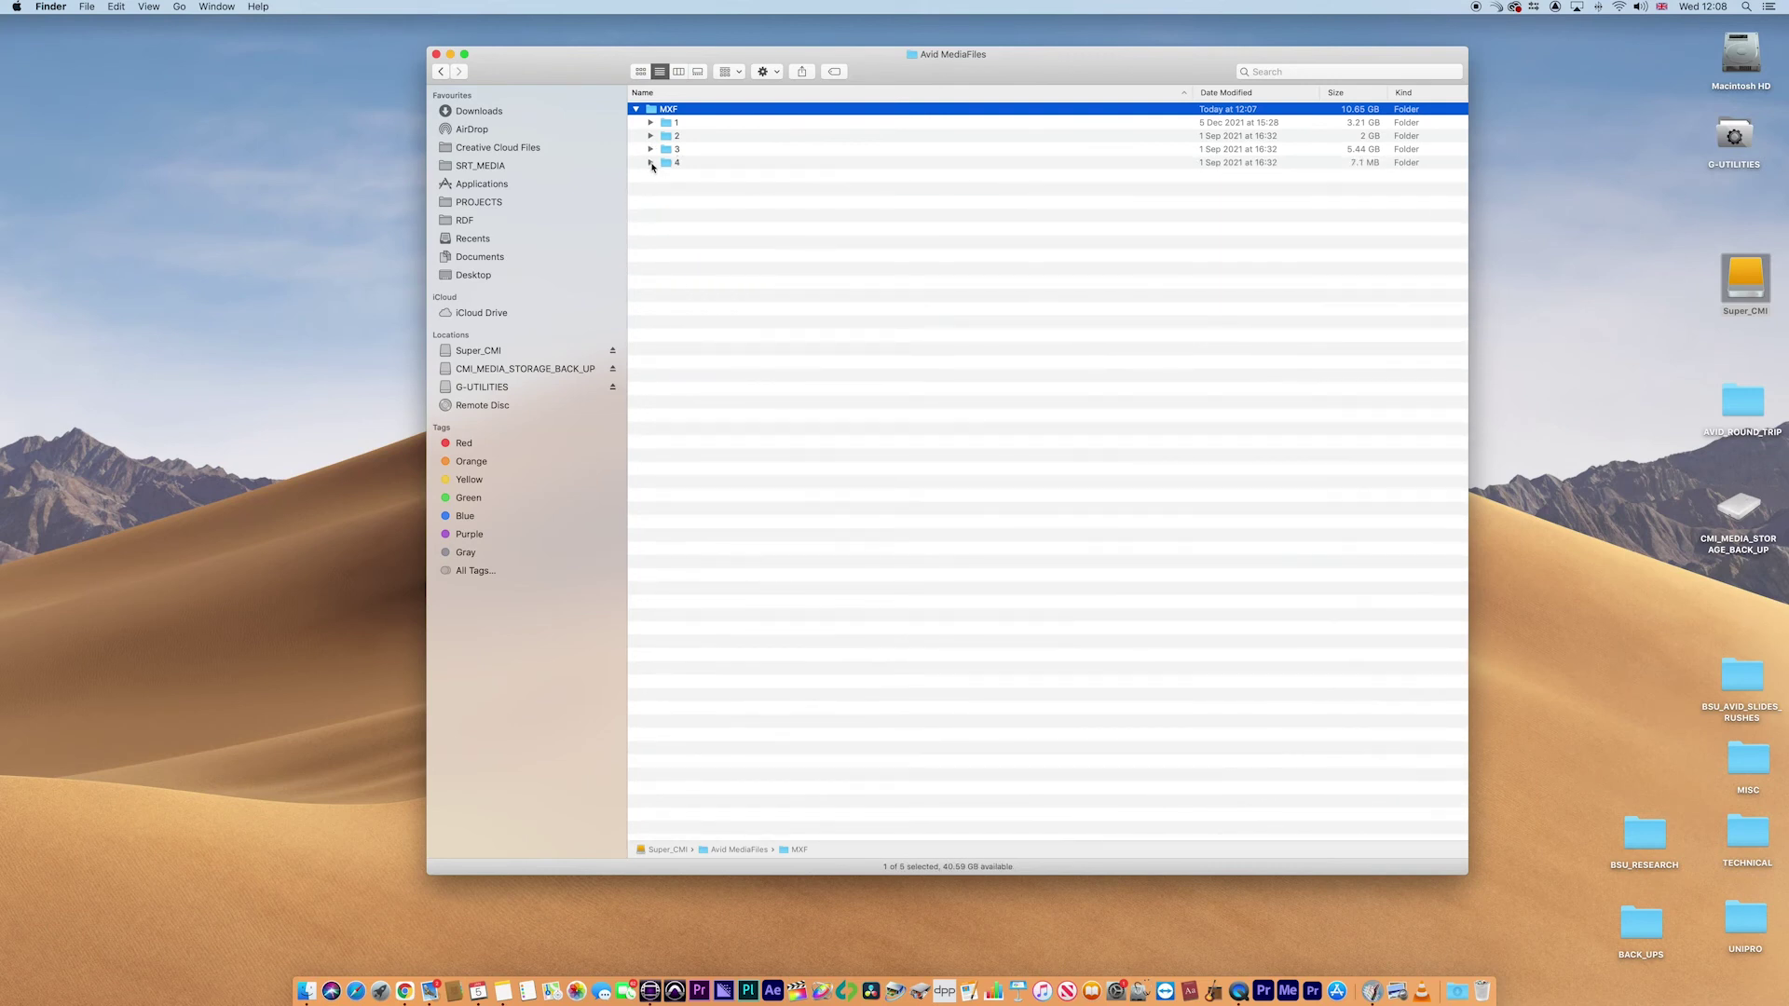
- Create a new folder named 5 inside the MXF folder
double_click(652, 112)
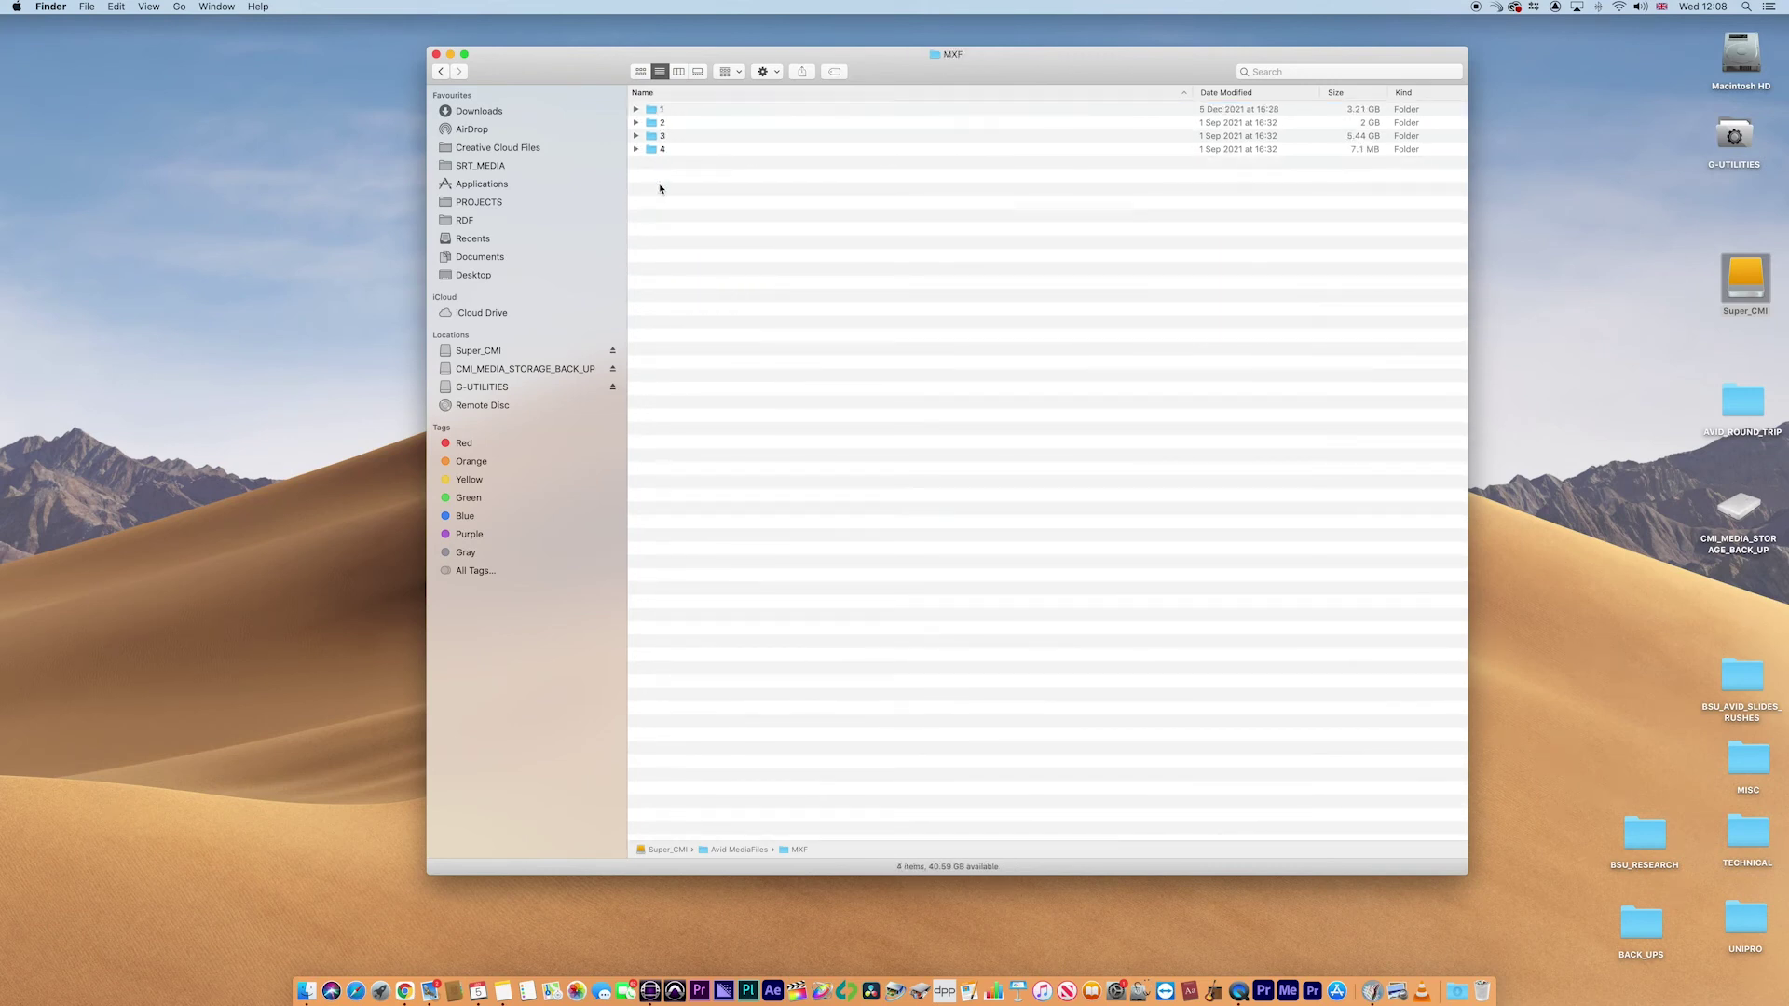
right_click(657, 181)
click(678, 194)
text(5)
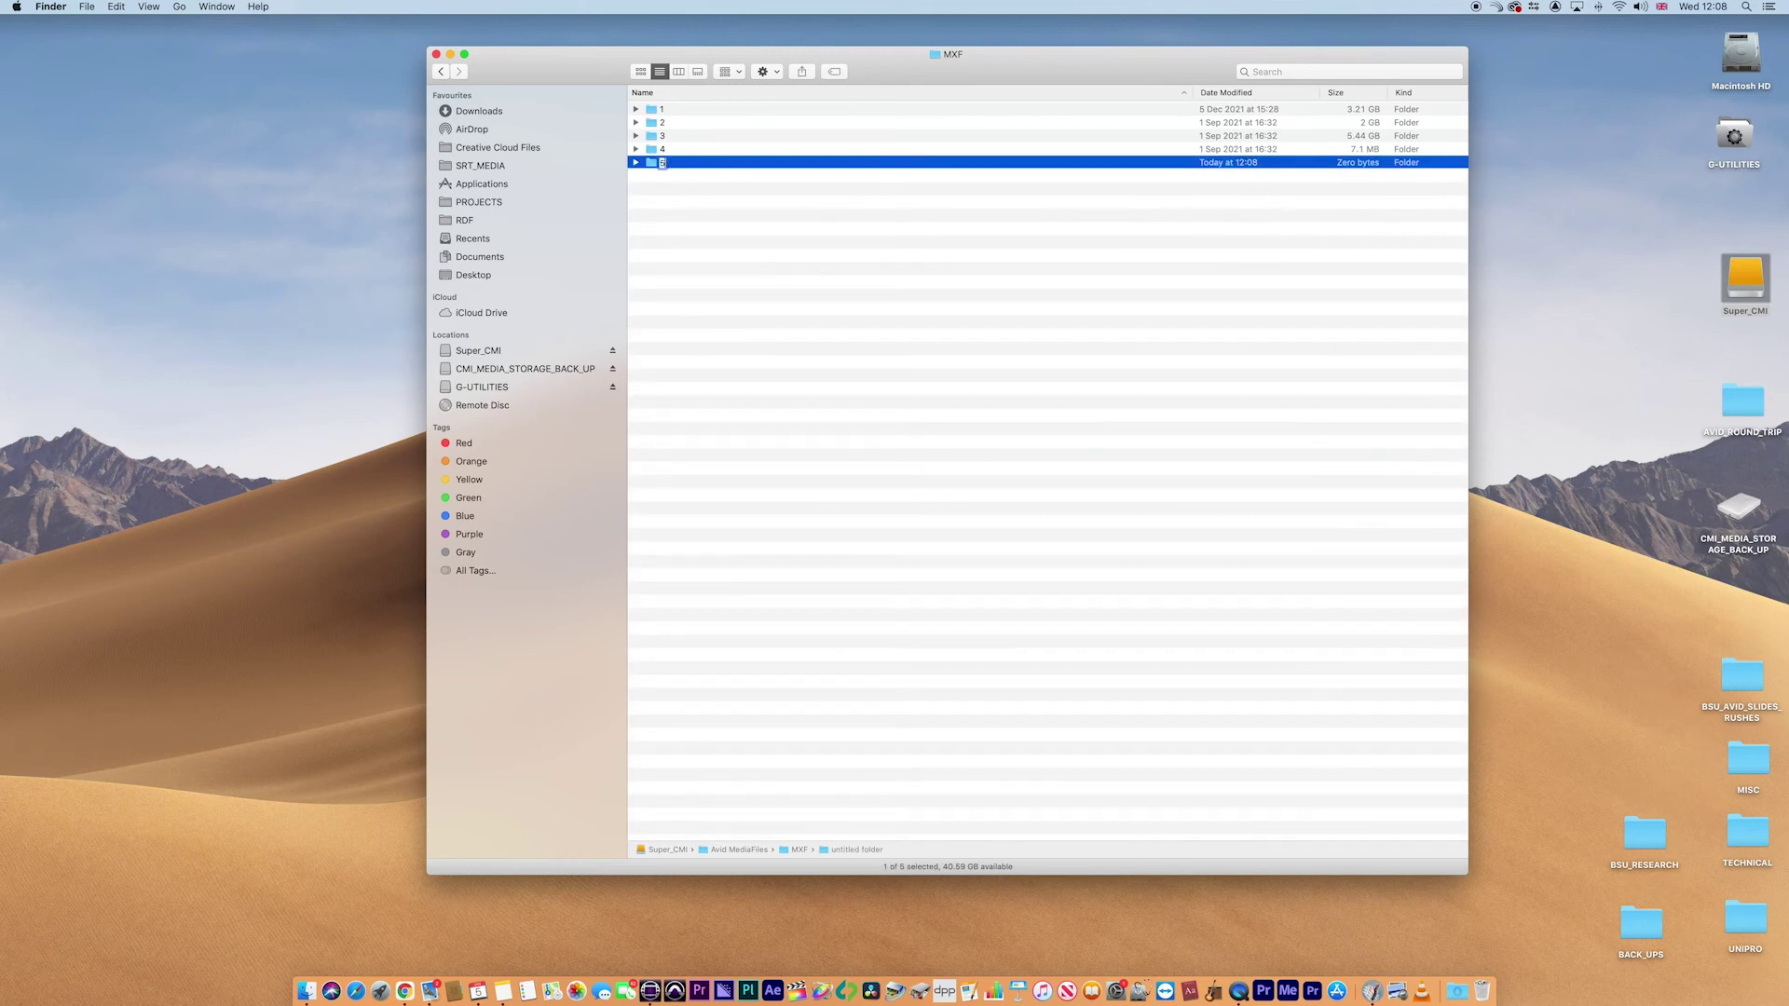
key(Return)
- Copy the 15 rendered MXF files, V1-0001_C0006_1_A01.mxf through V2-0002_IMG_2330.mxf, into folder 5
double_click(1753, 421)
drag(1338, 170, 1423, 138)
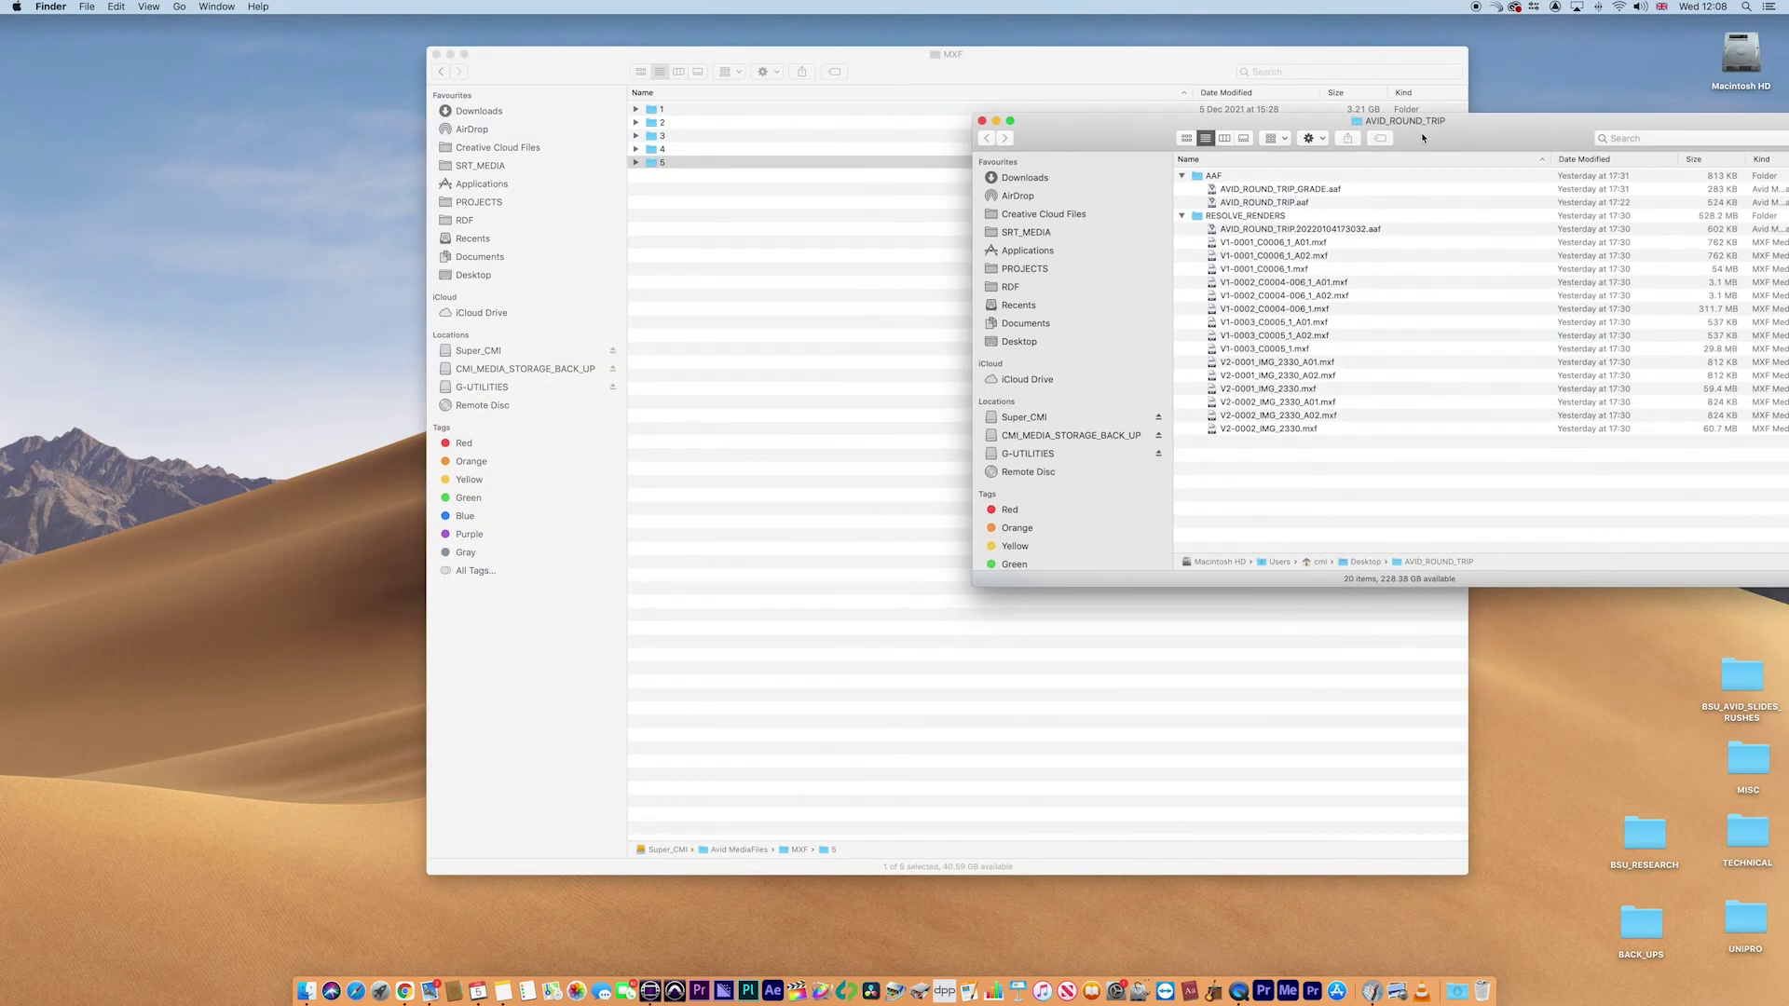
click(1212, 243)
shift+click(1214, 428)
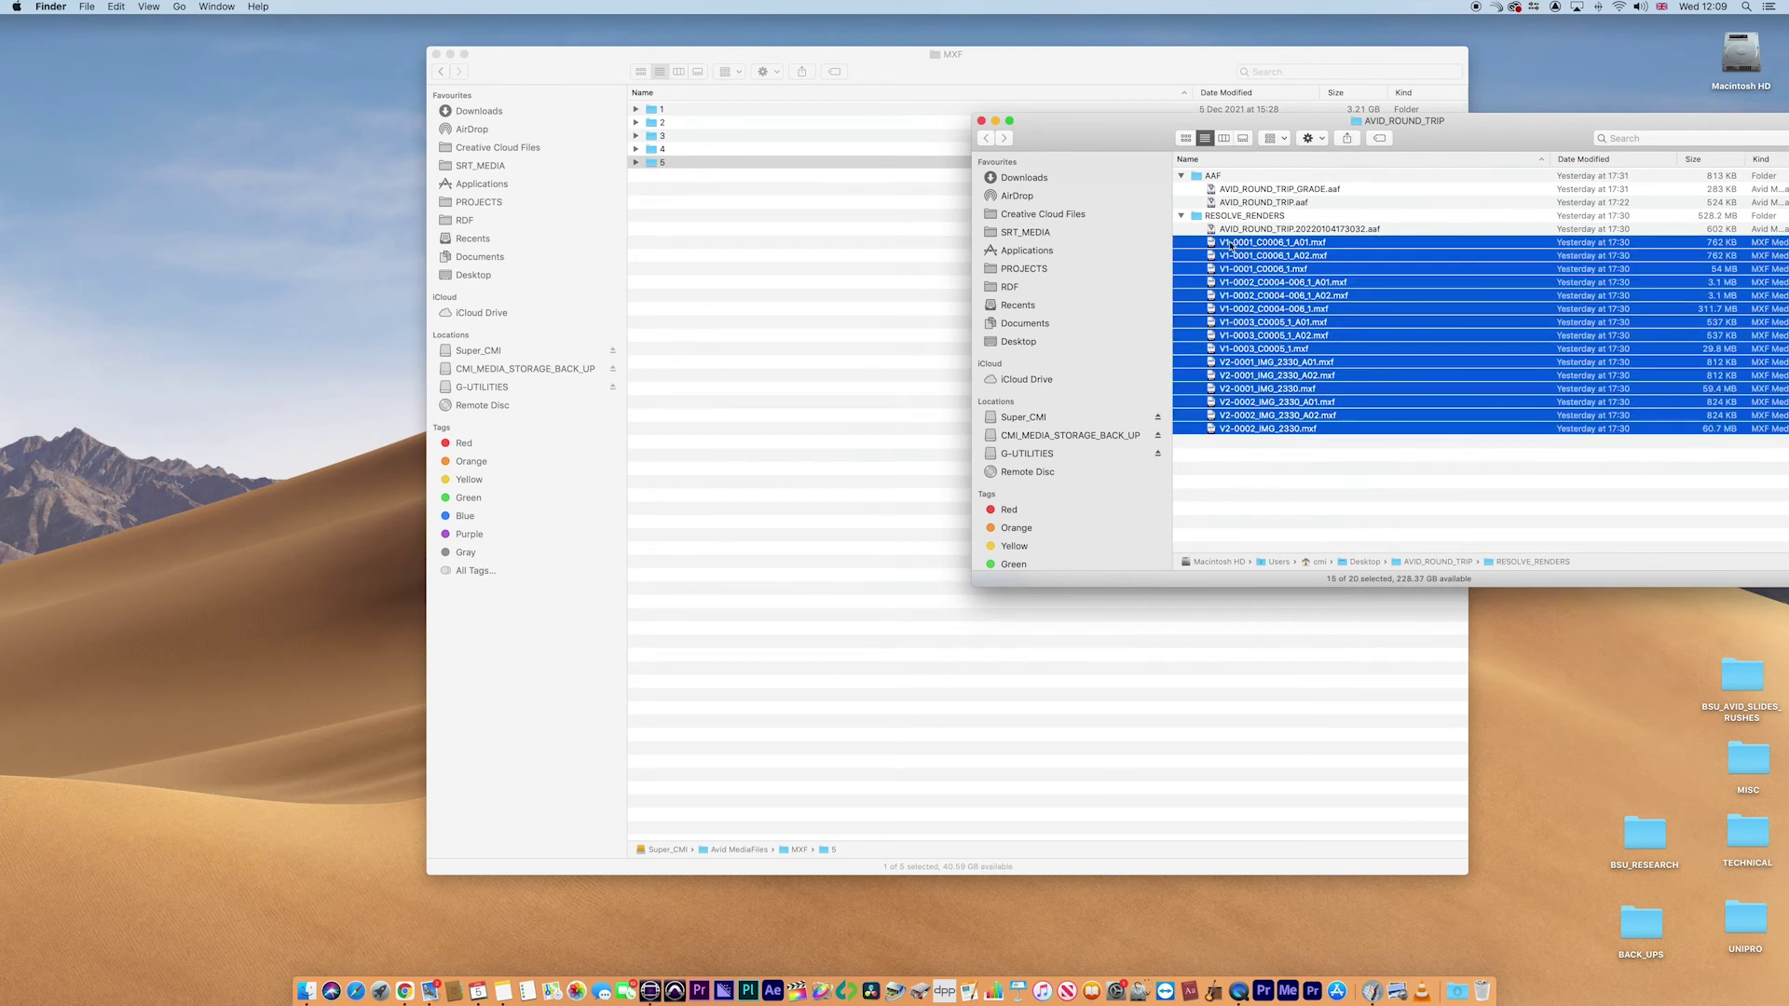
drag(1214, 244, 652, 165)
- Expand folders 4 and 5 and select folder 4's msmFMID.pmr and msmMMOB.mdb for comparison
click(982, 121)
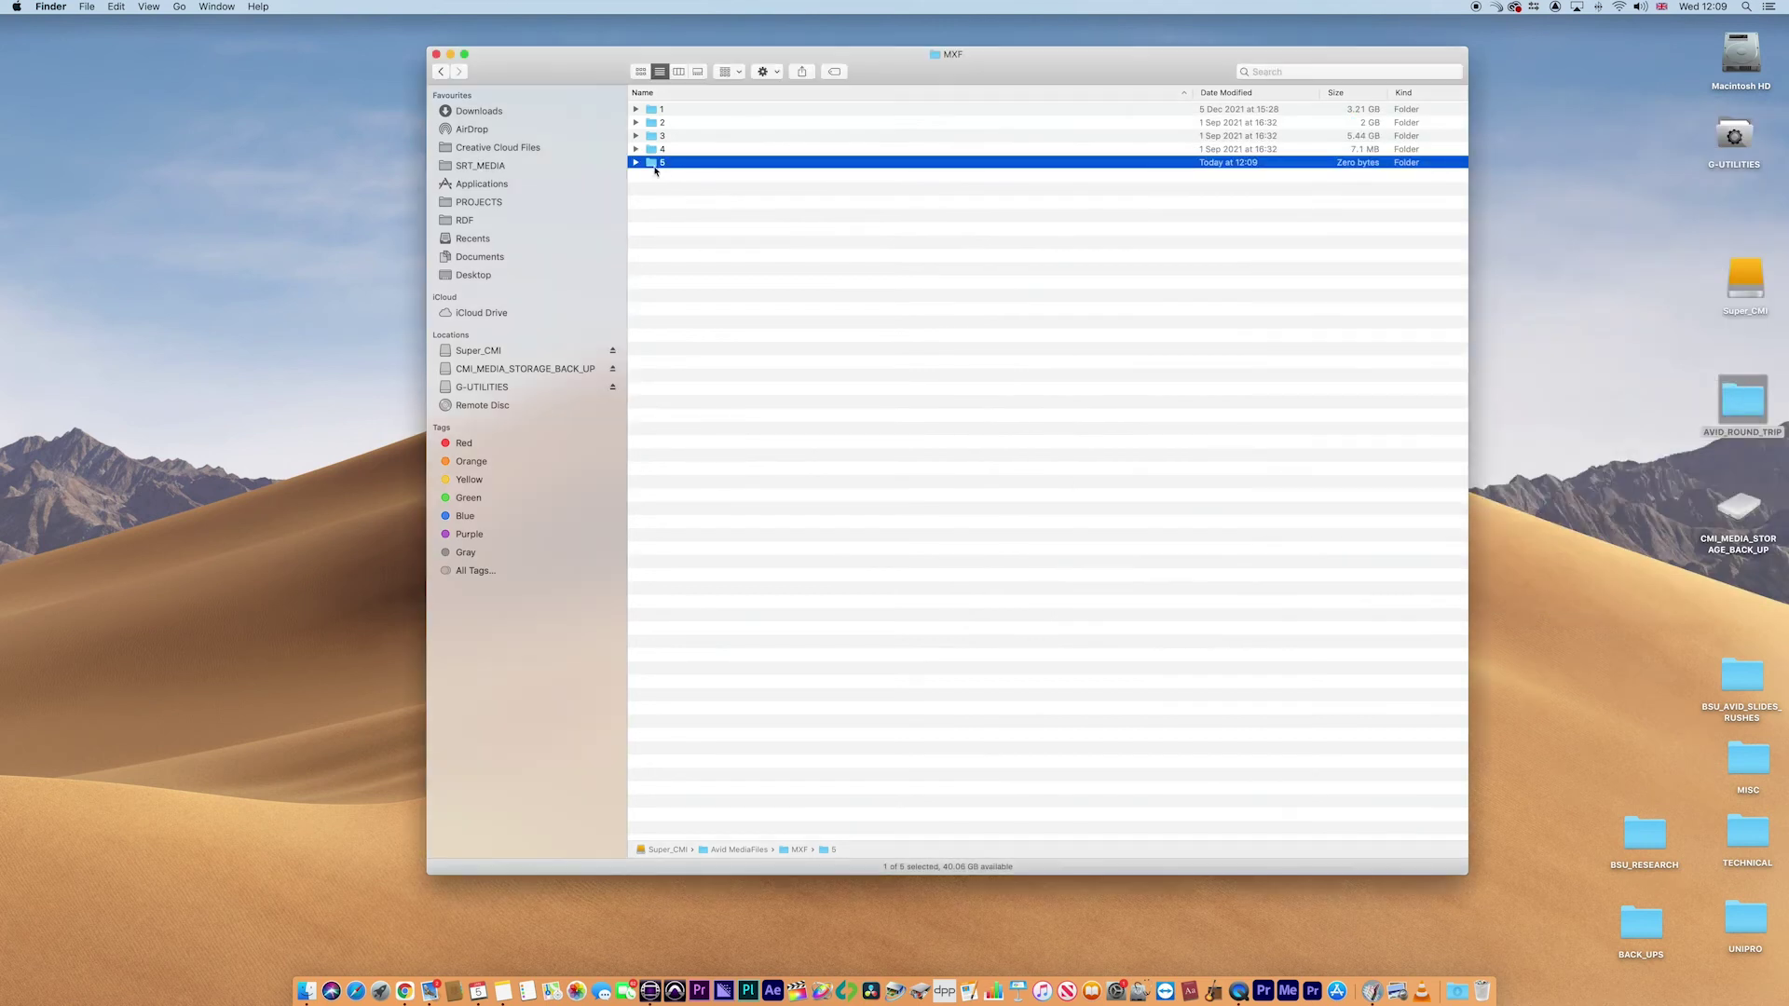
click(637, 163)
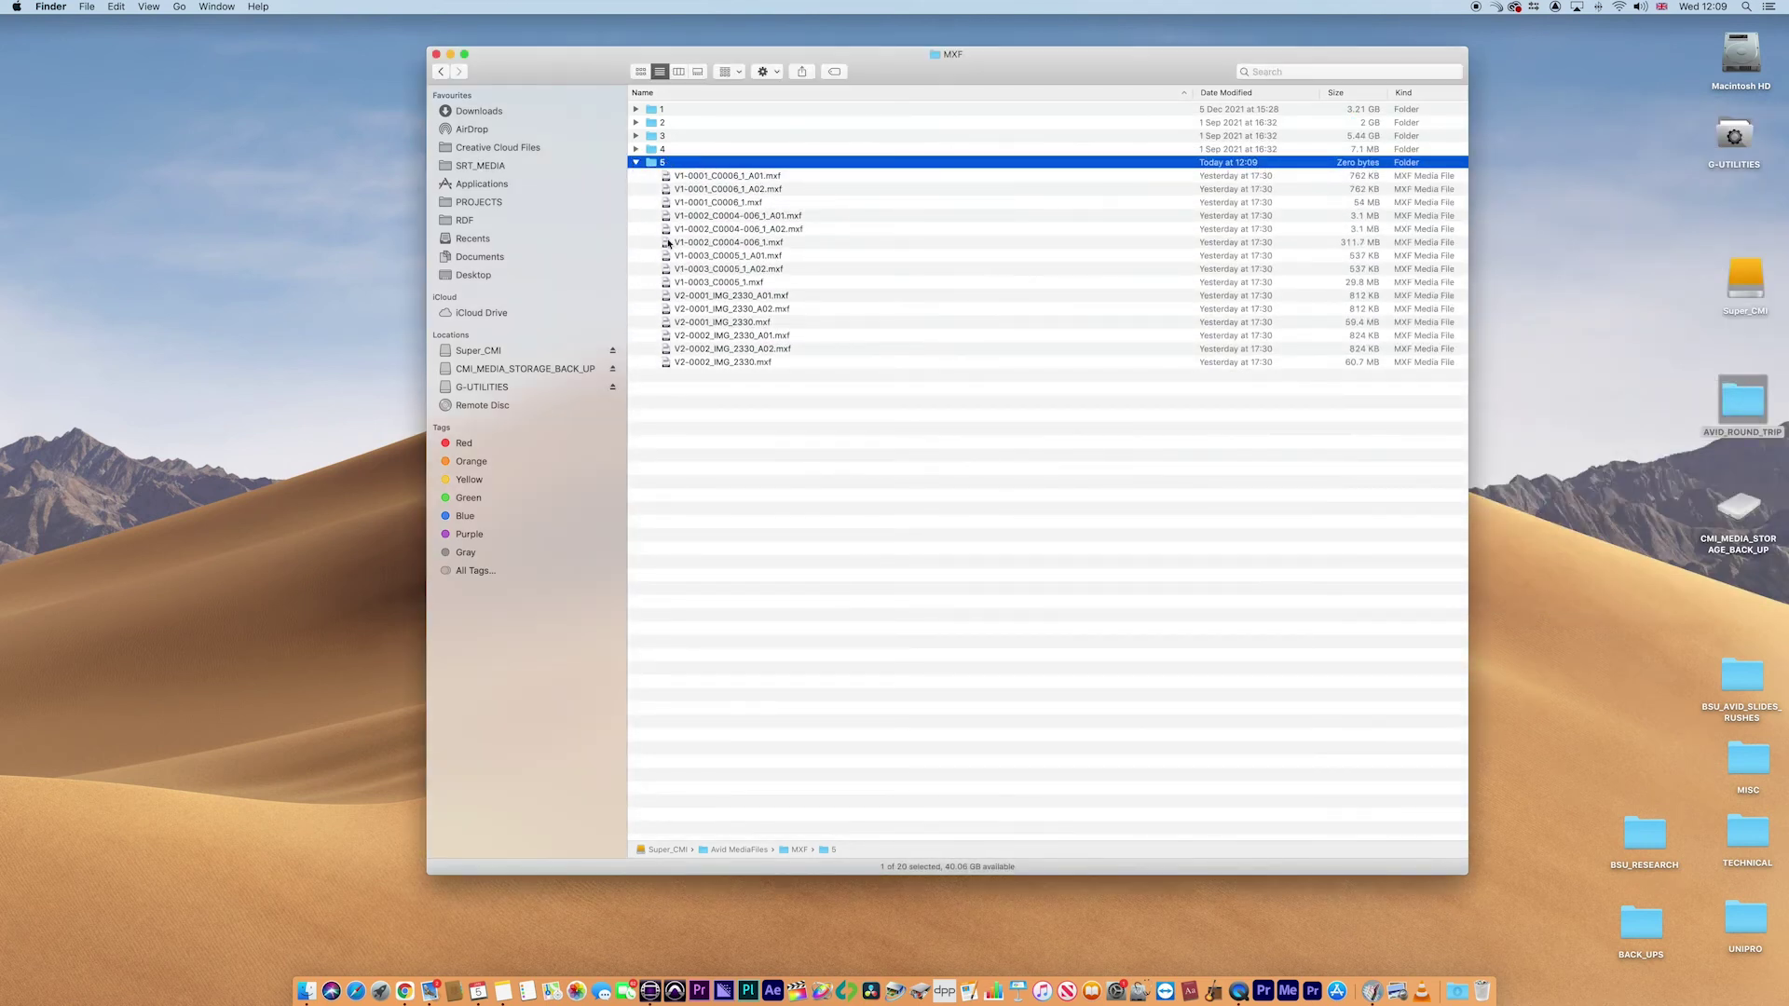
click(636, 149)
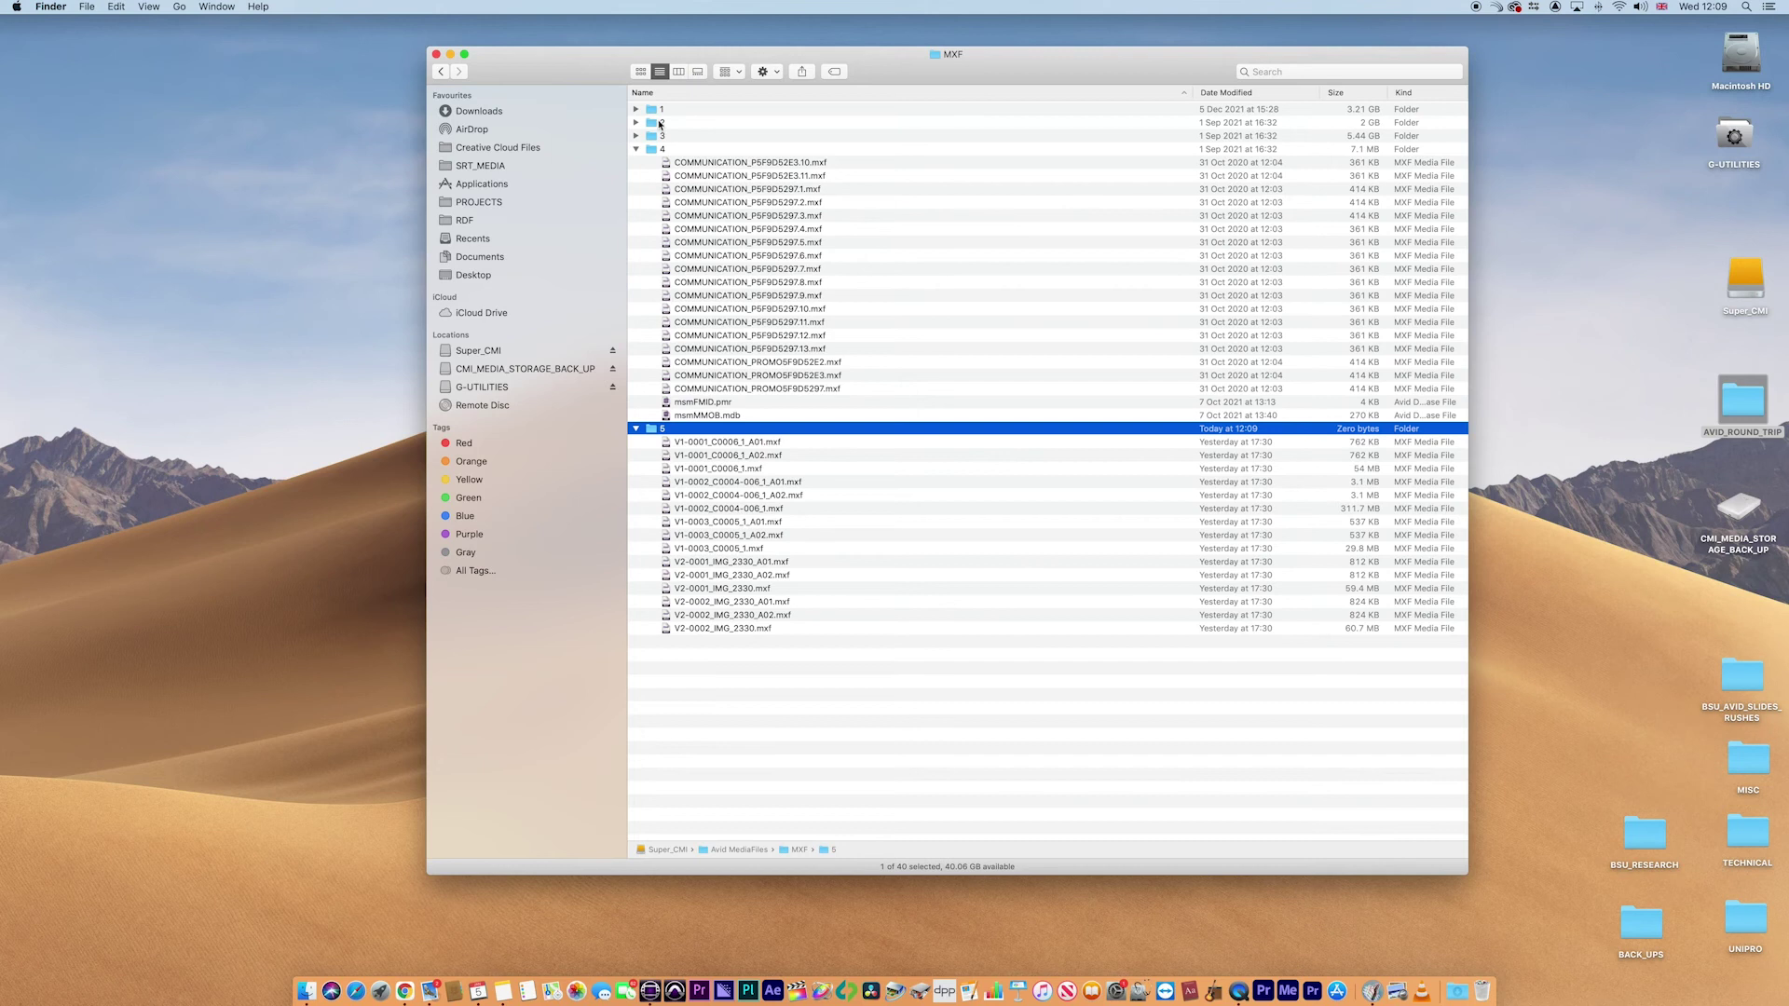
click(666, 406)
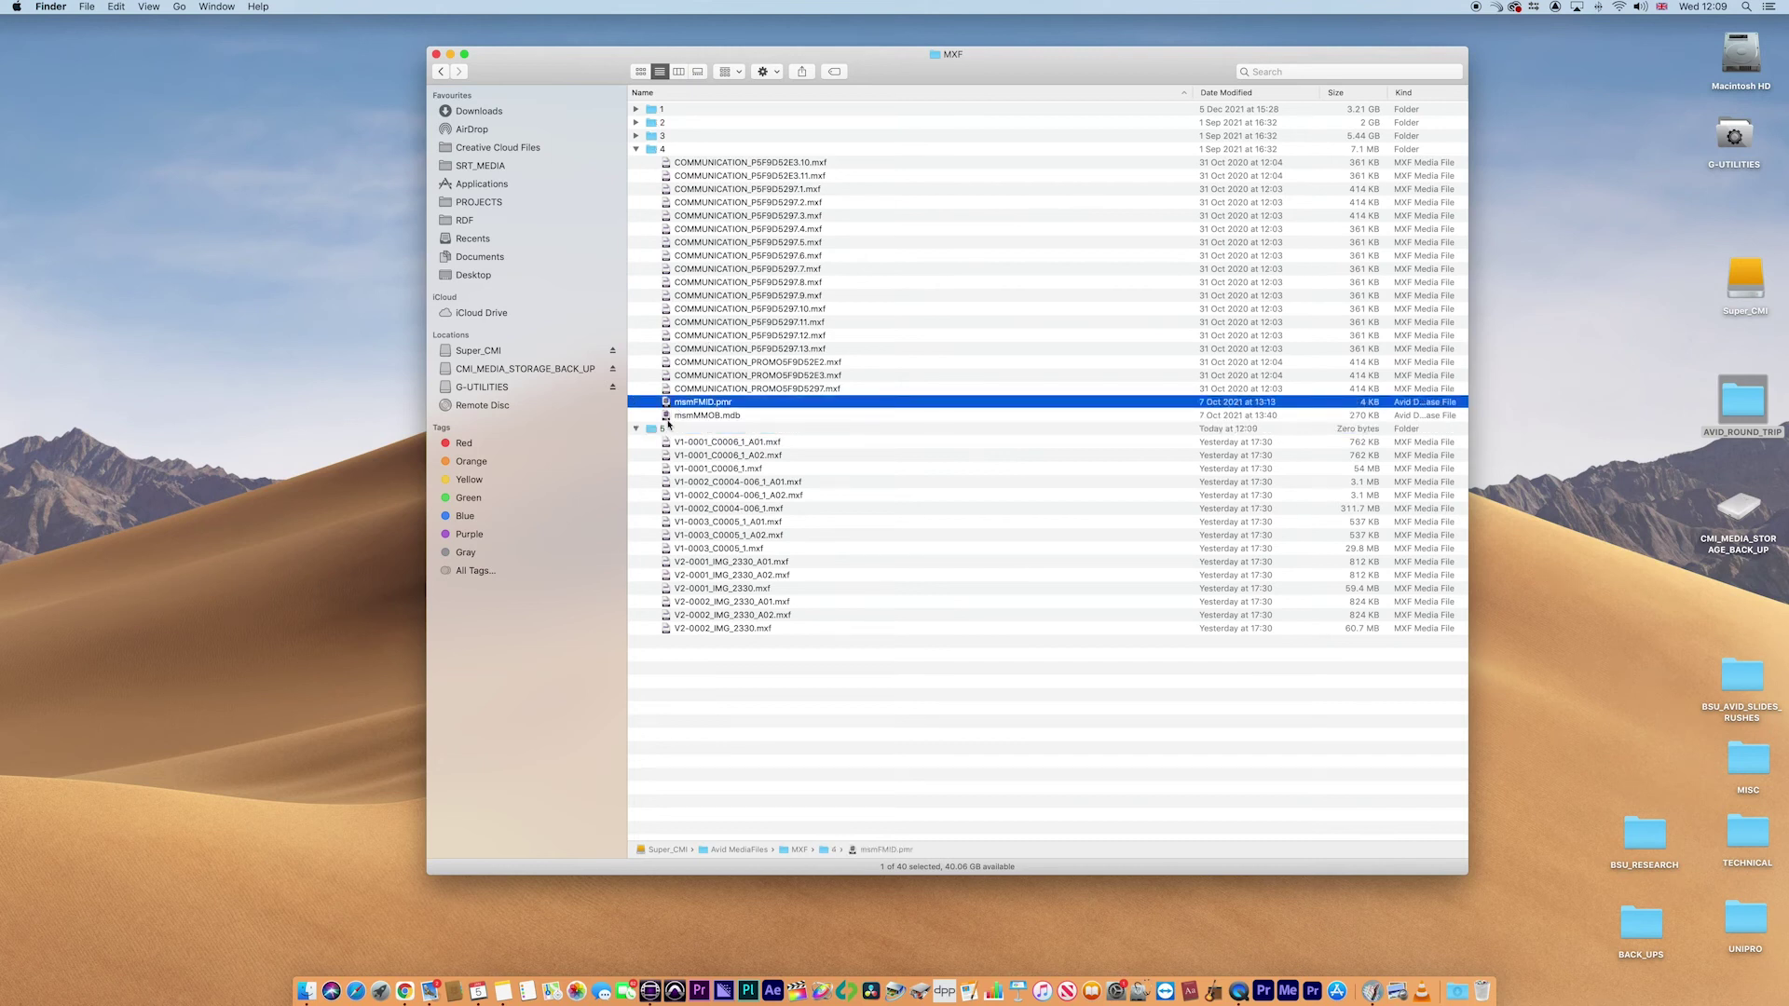
shift+click(669, 416)
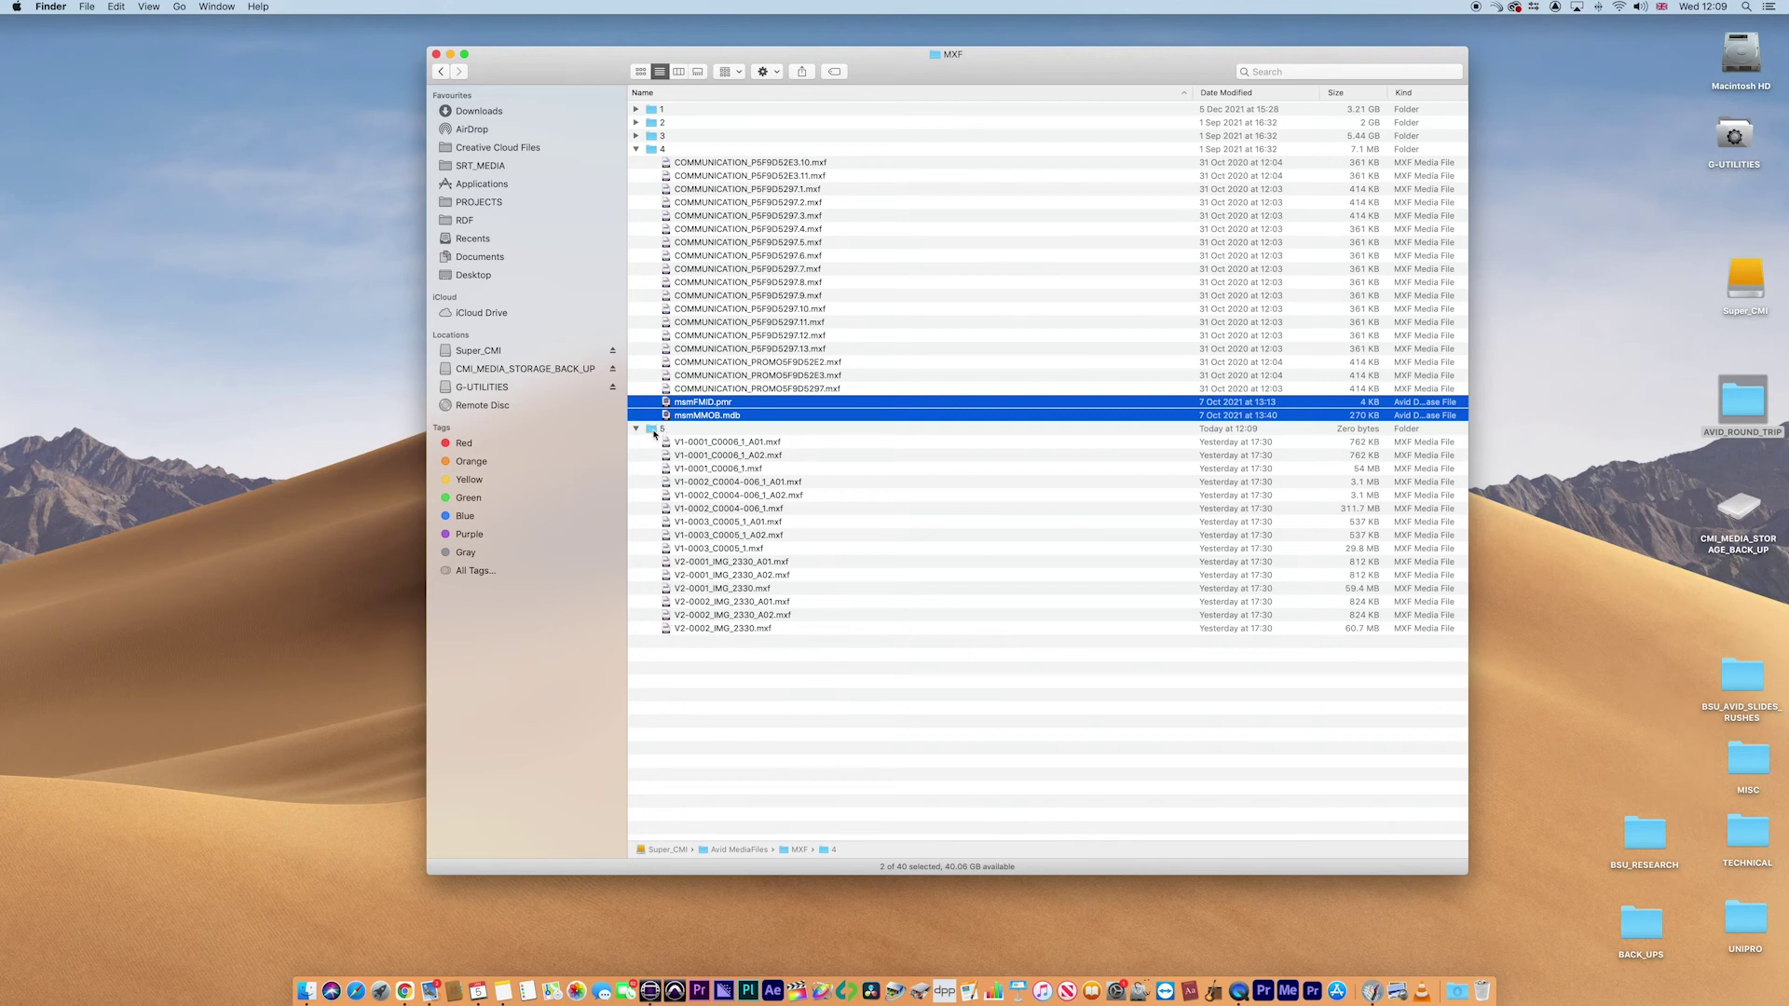
- Launch Avid Media Composer, then confirm folder 5 now has its own msmFMID.pmr and msmMMOB.mdb
click(649, 991)
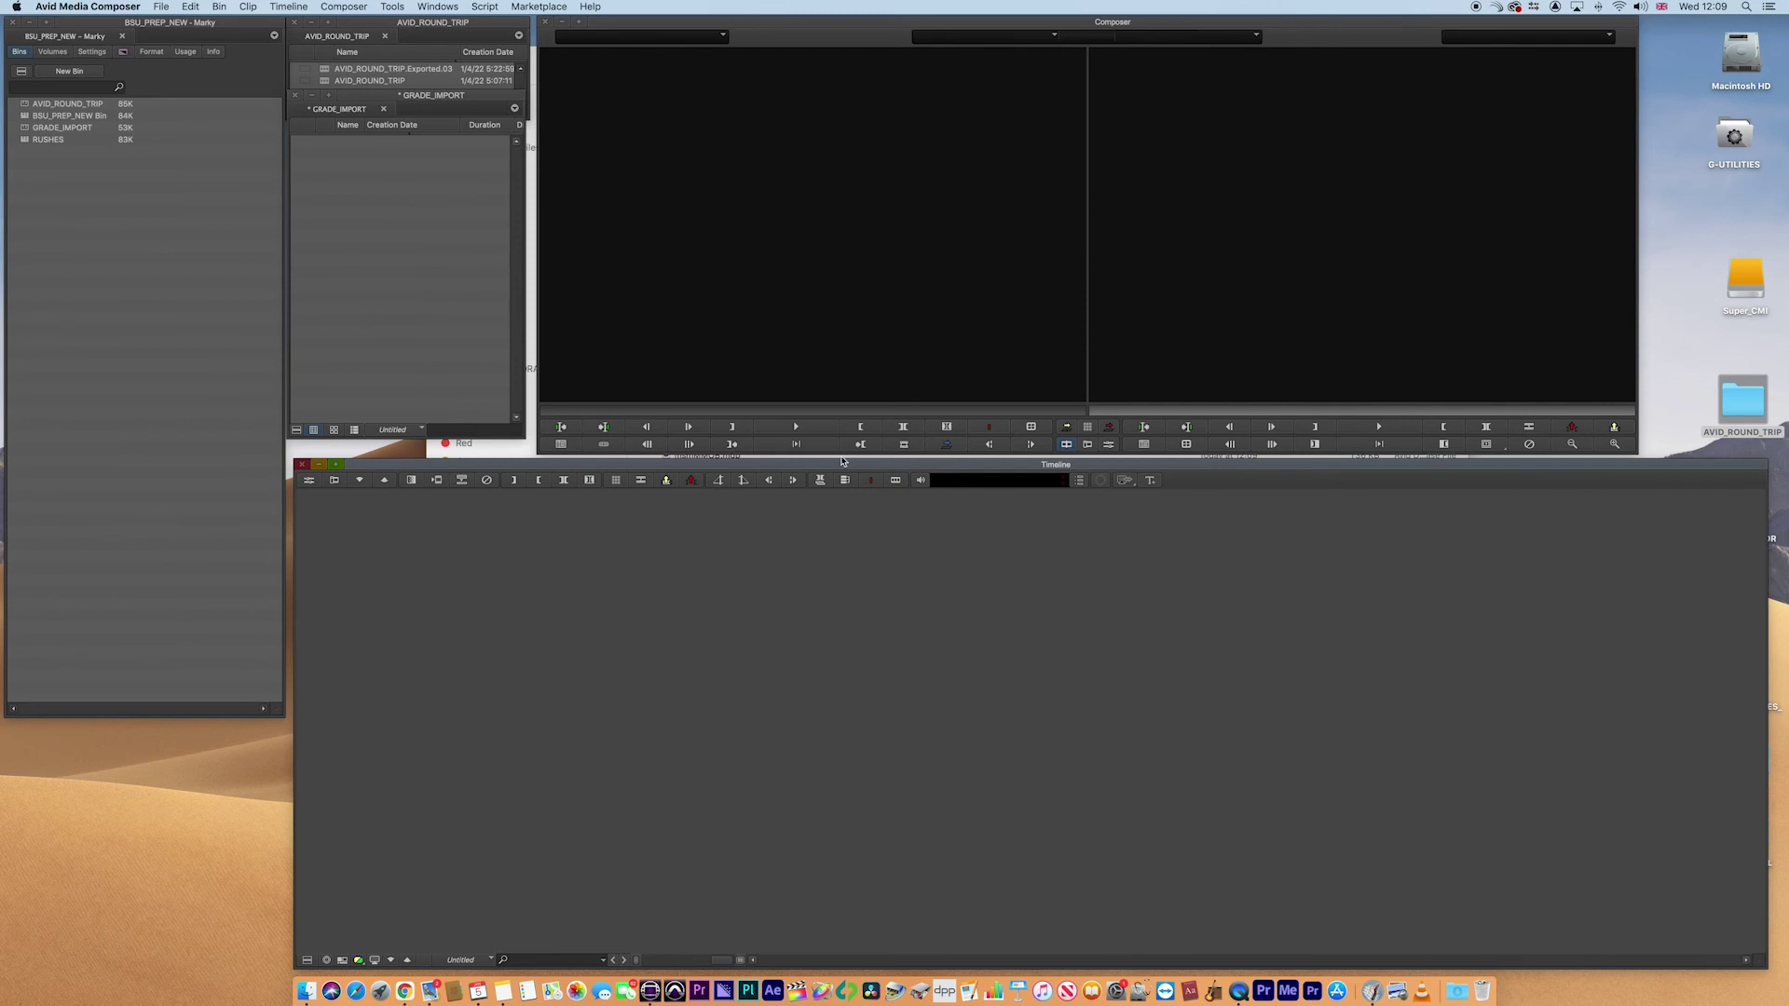
click(530, 367)
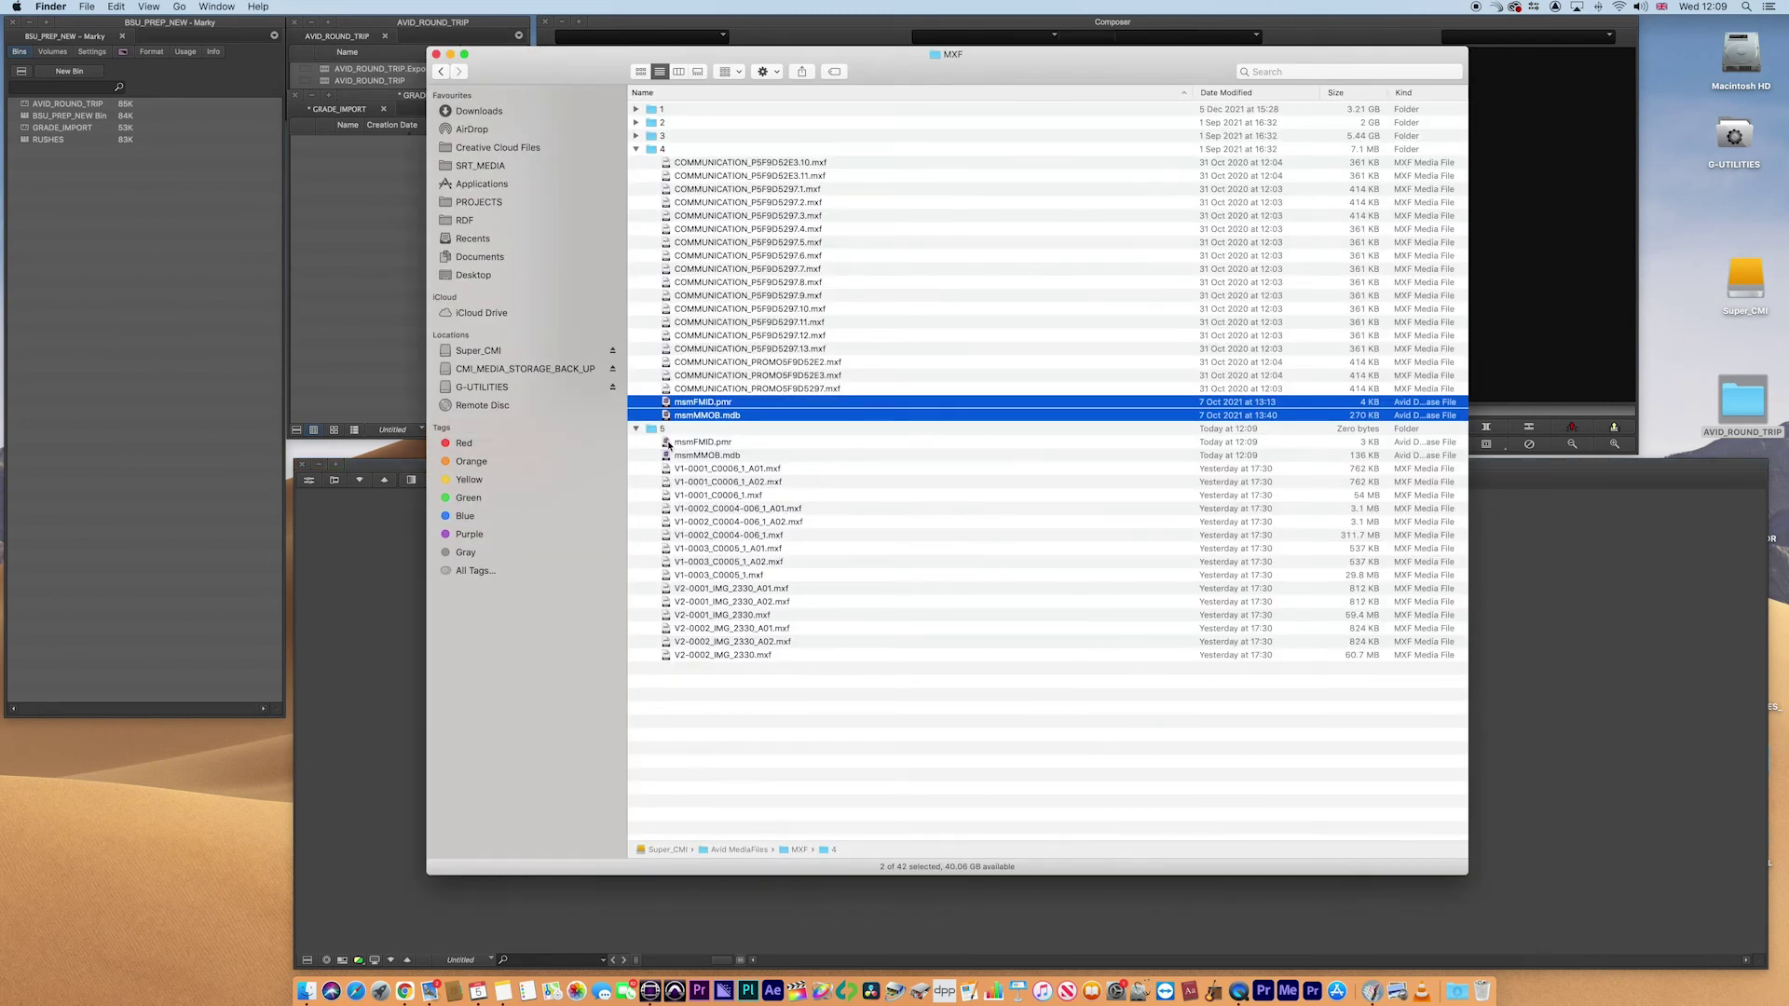
click(894, 442)
shift+click(1100, 456)
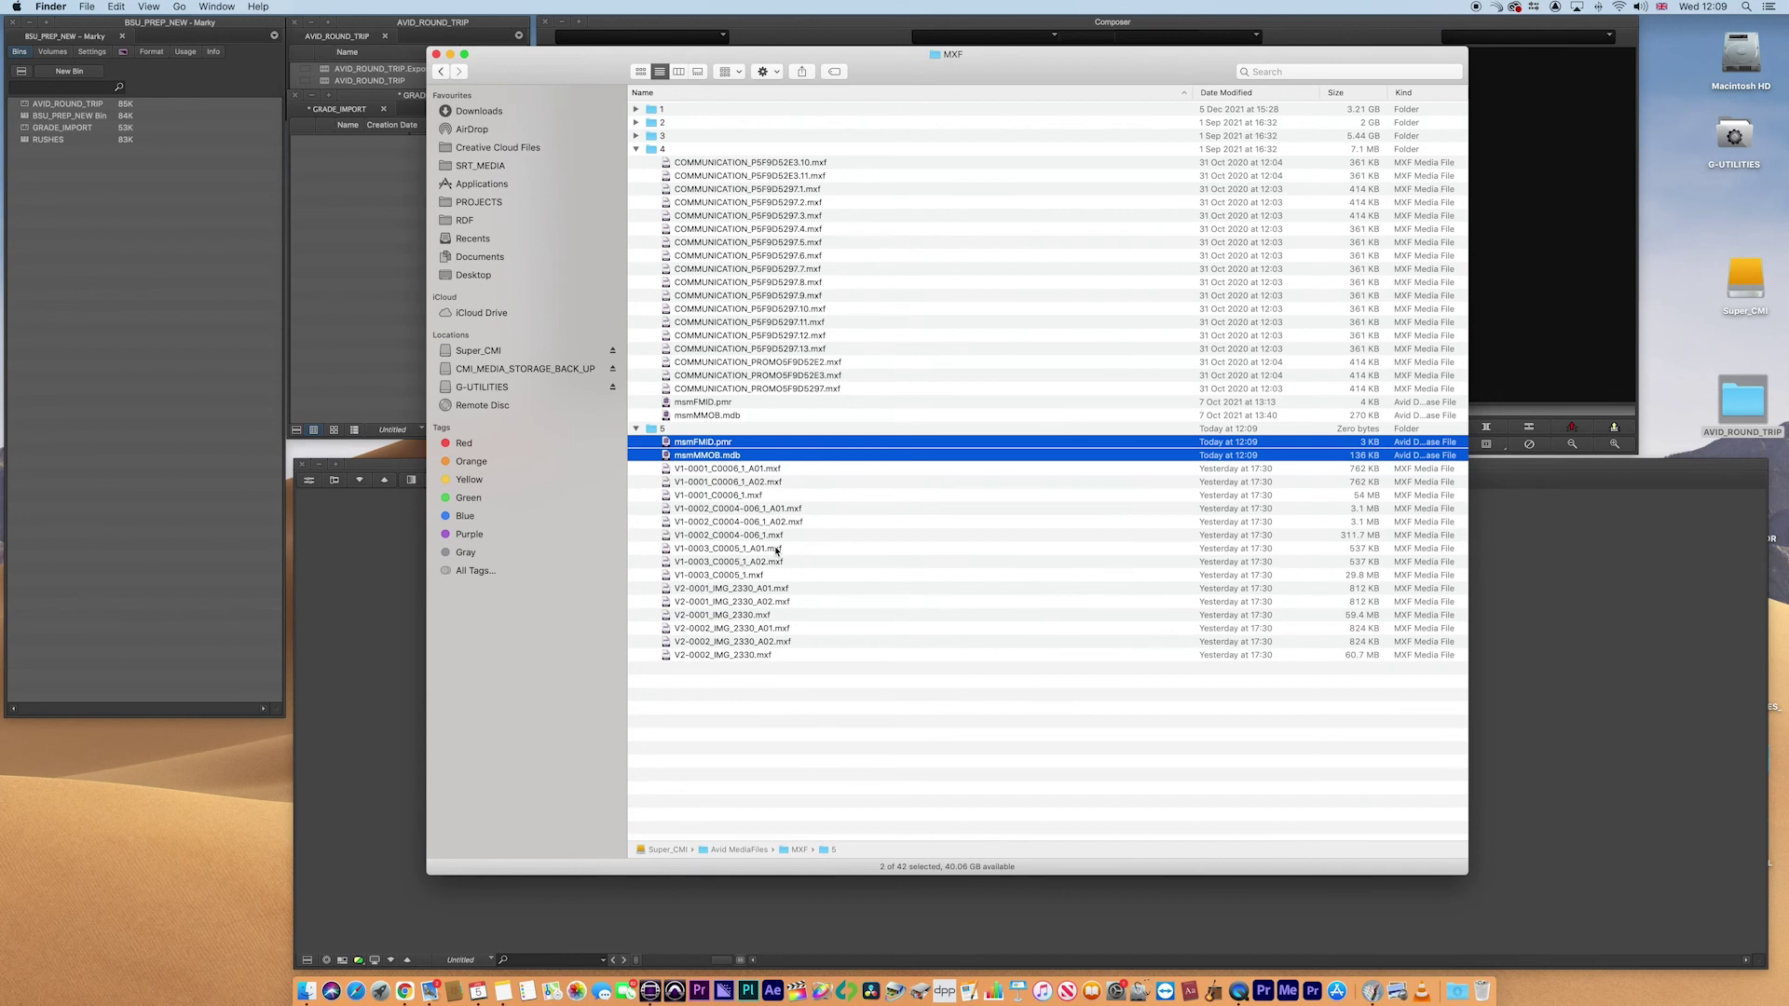
- Open the Source Browser from the GRADE_IMPORT bin's Input menu
double_click(438, 58)
click(438, 58)
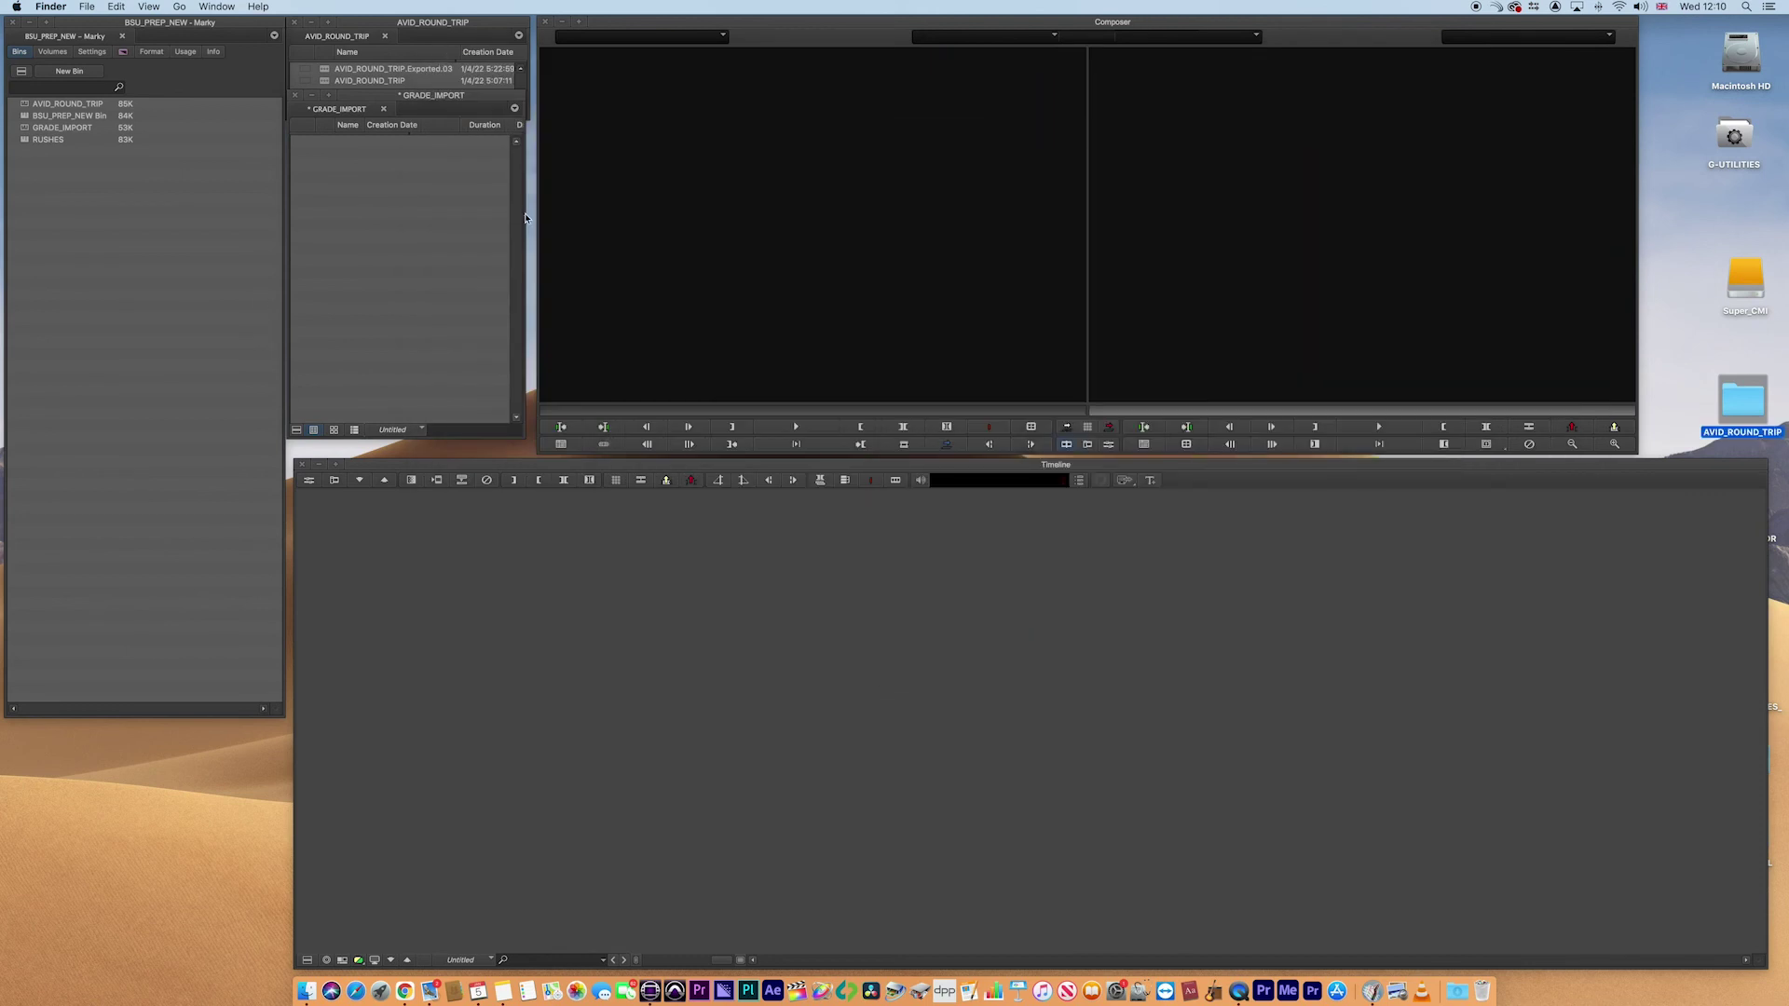
click(412, 101)
right_click(364, 197)
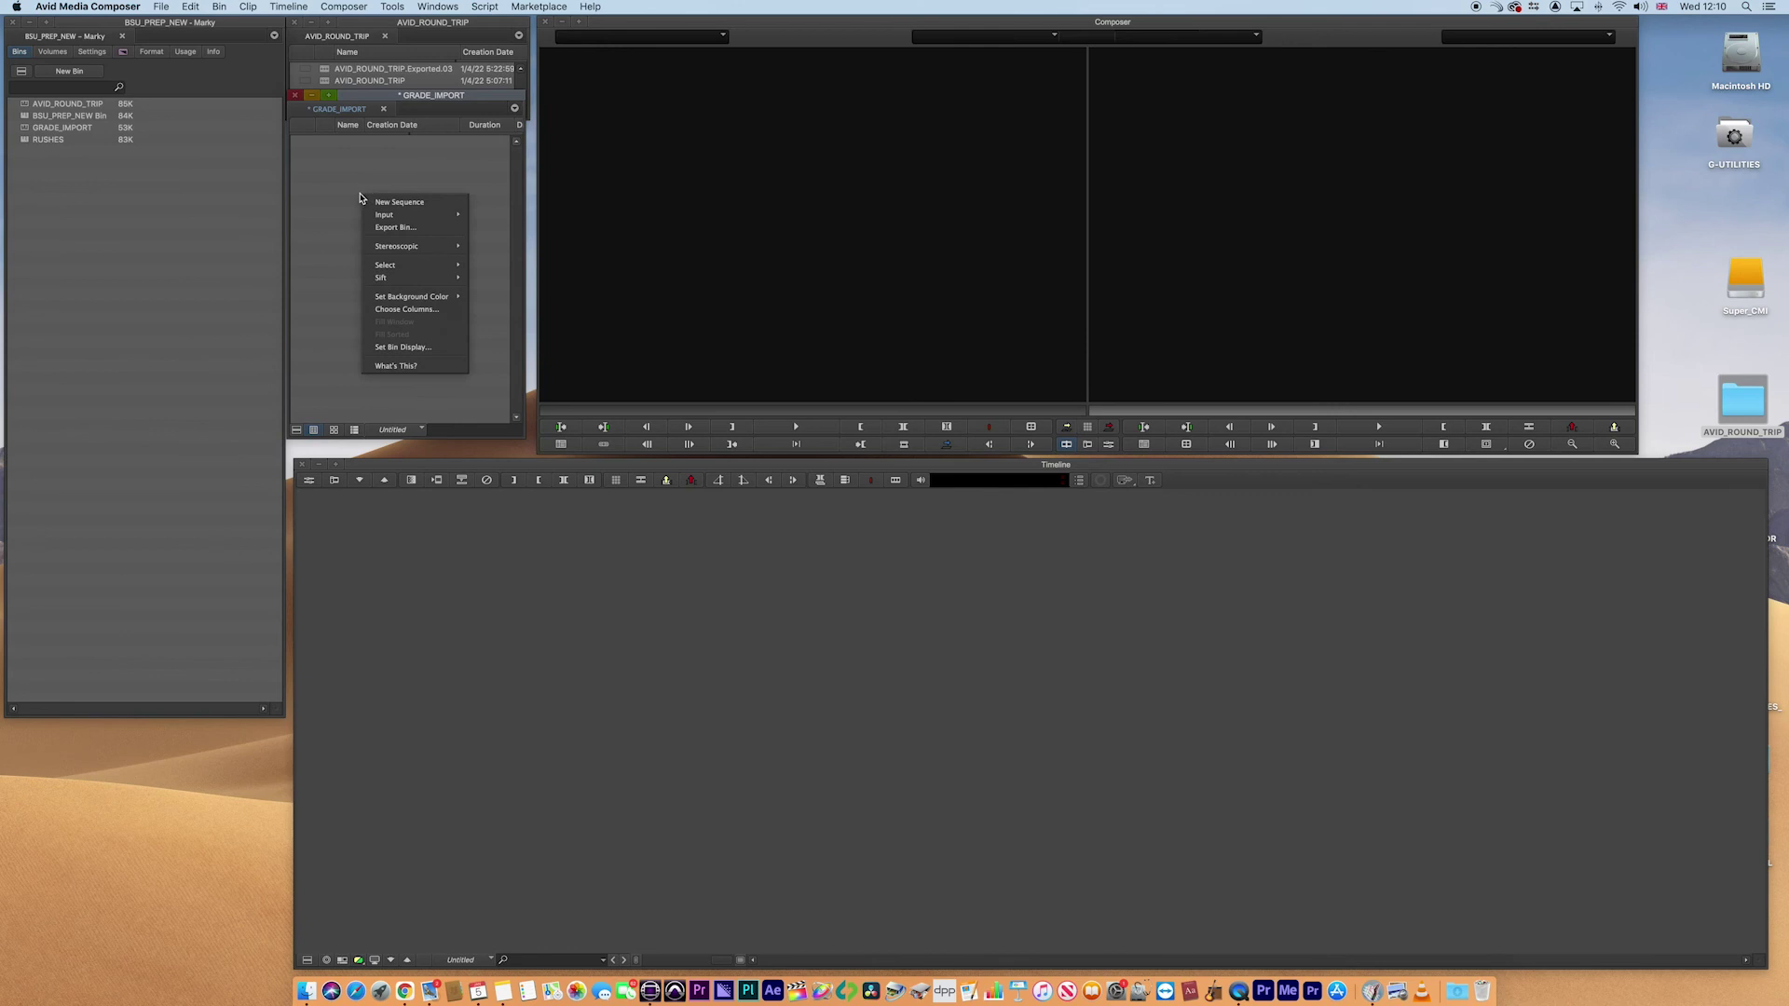
mouse_move(401, 218)
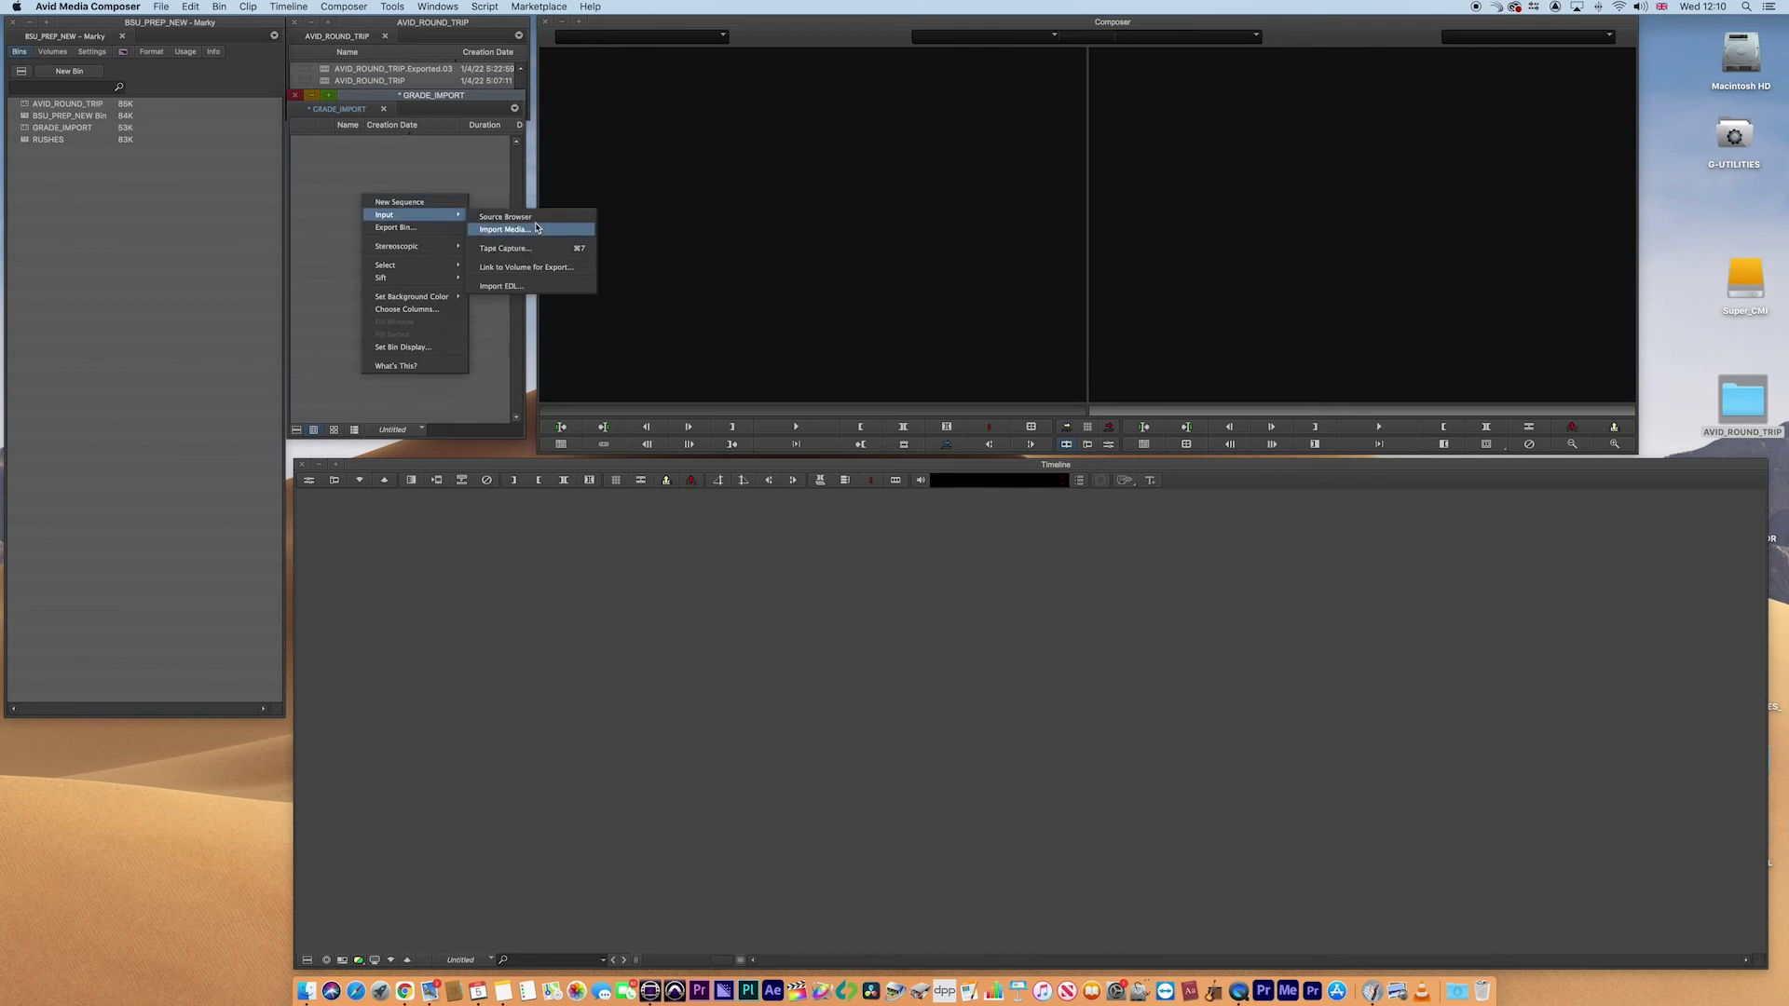
click(505, 216)
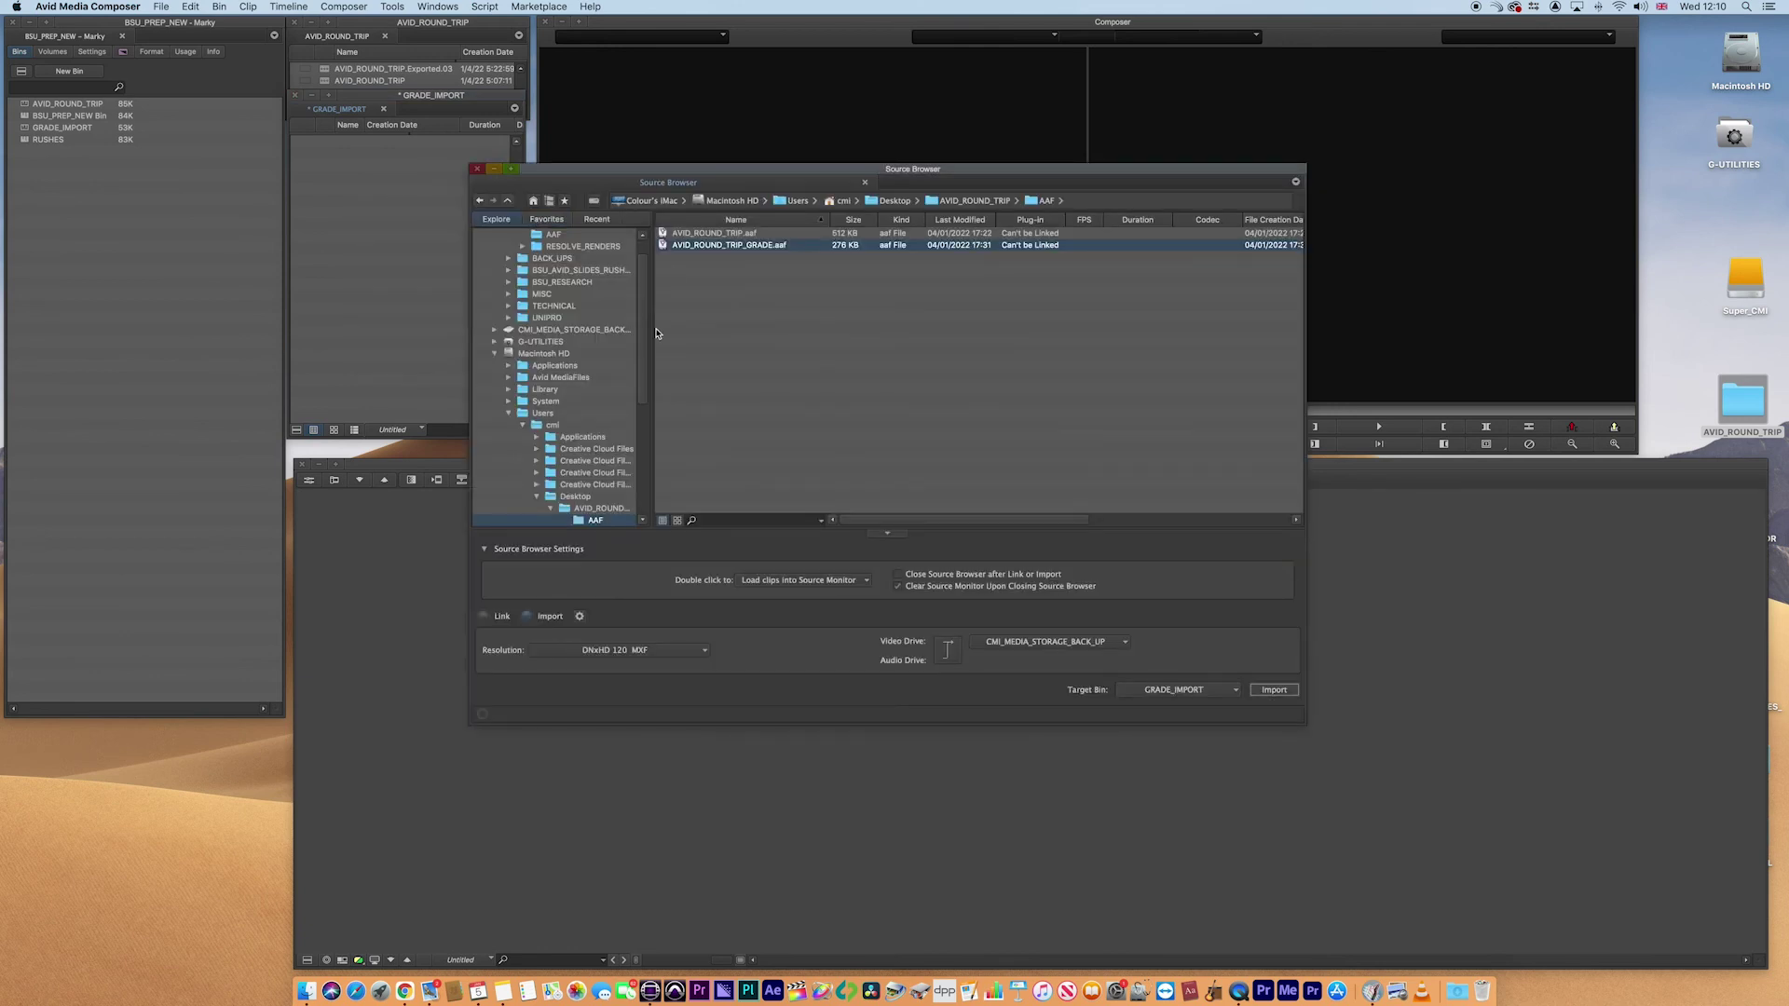
- Import AVID_ROUND_TRIP_GRADE.aaf from Desktop/AVID_ROUND_TRIP/AAF, then close the browser
drag(657, 499, 679, 492)
scroll(671, 442, down, 3)
scroll(643, 391, down, 3)
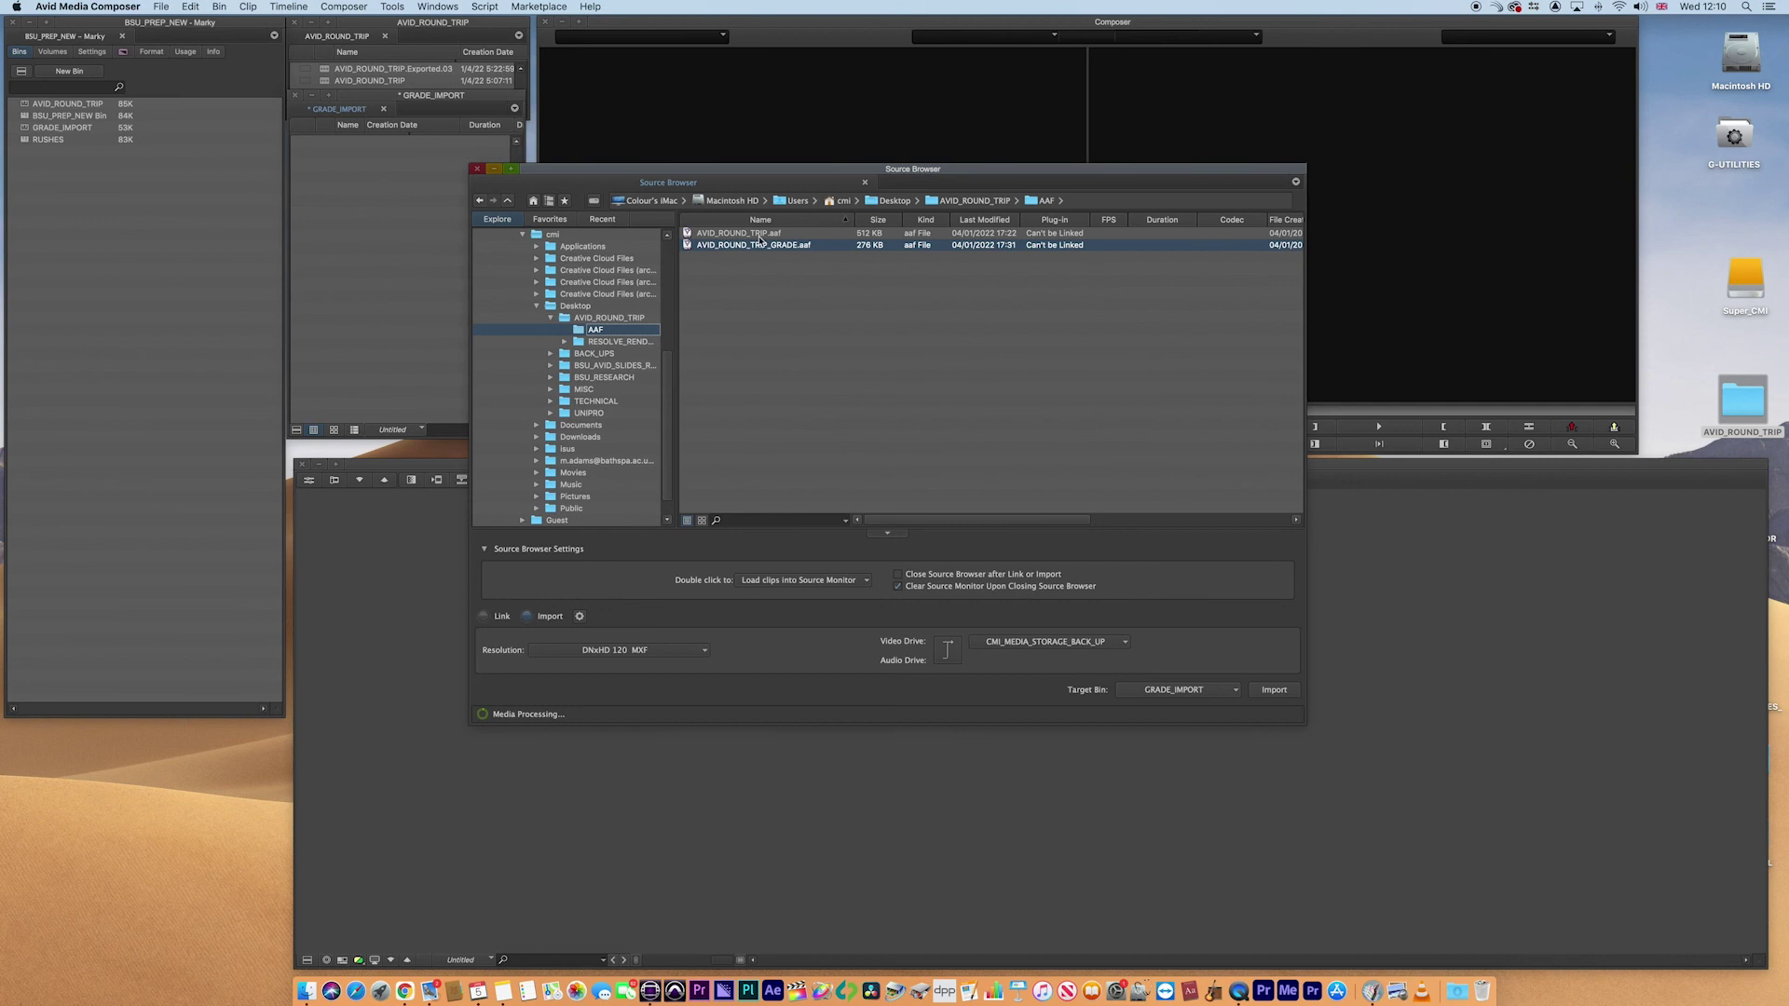
click(560, 308)
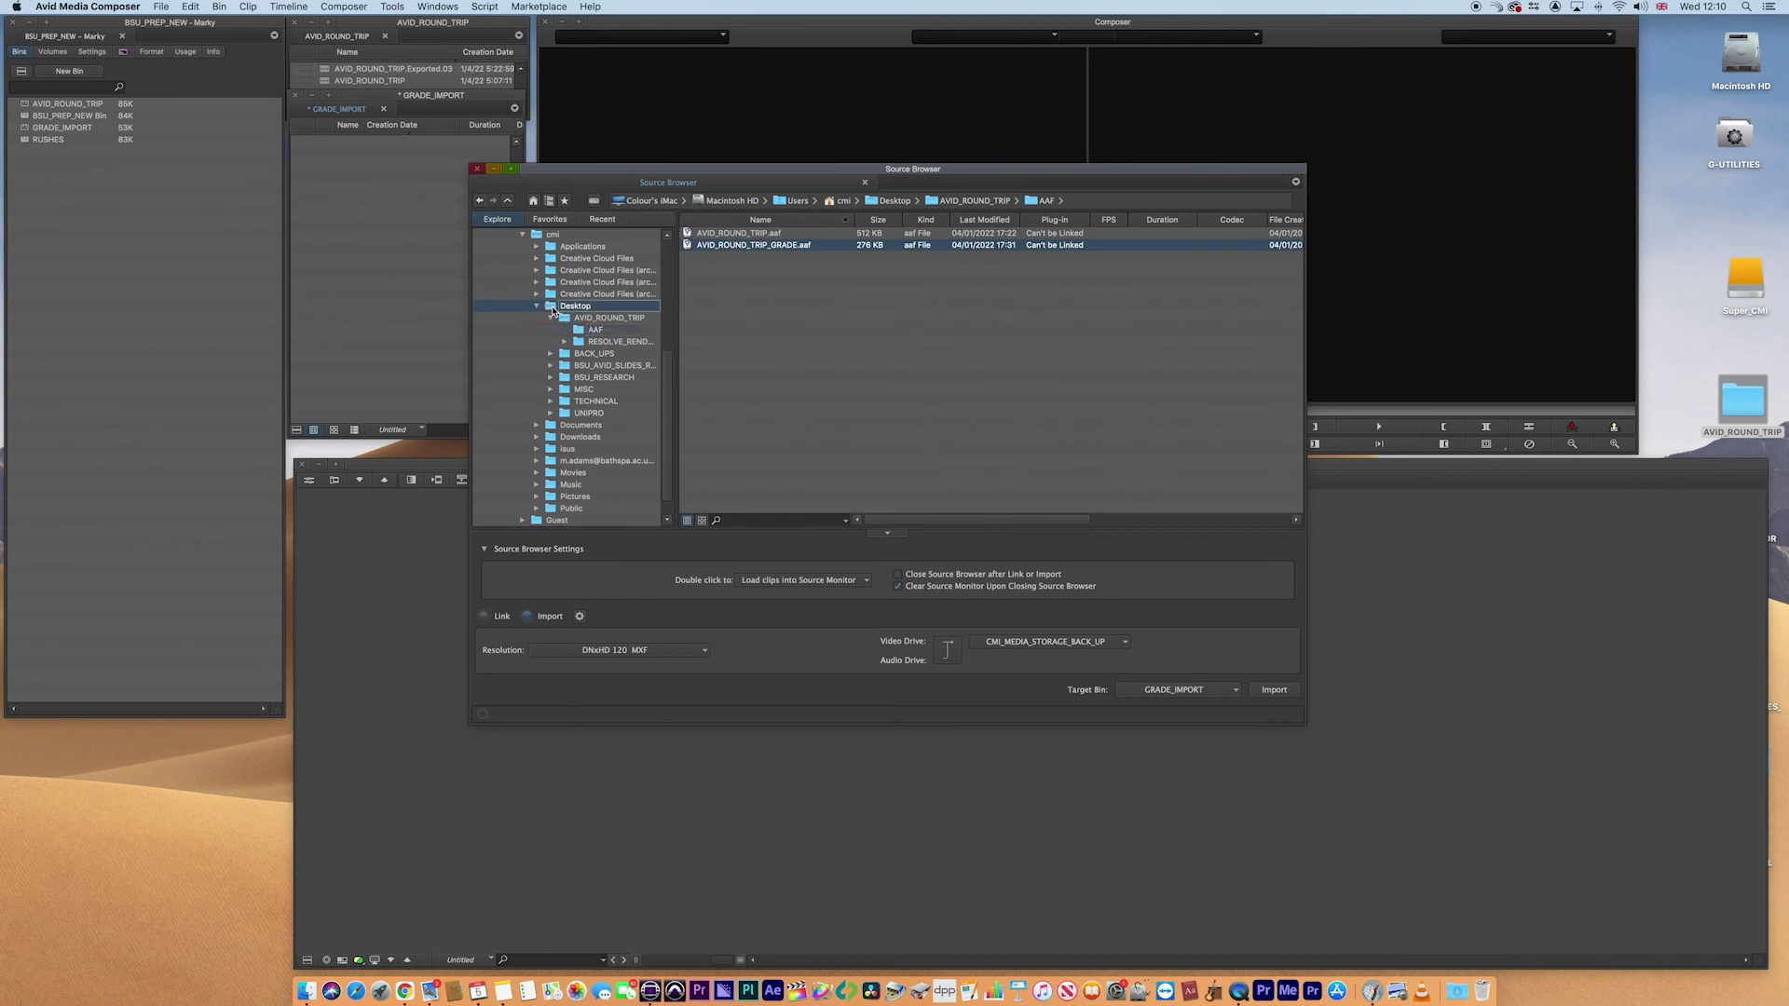
click(577, 330)
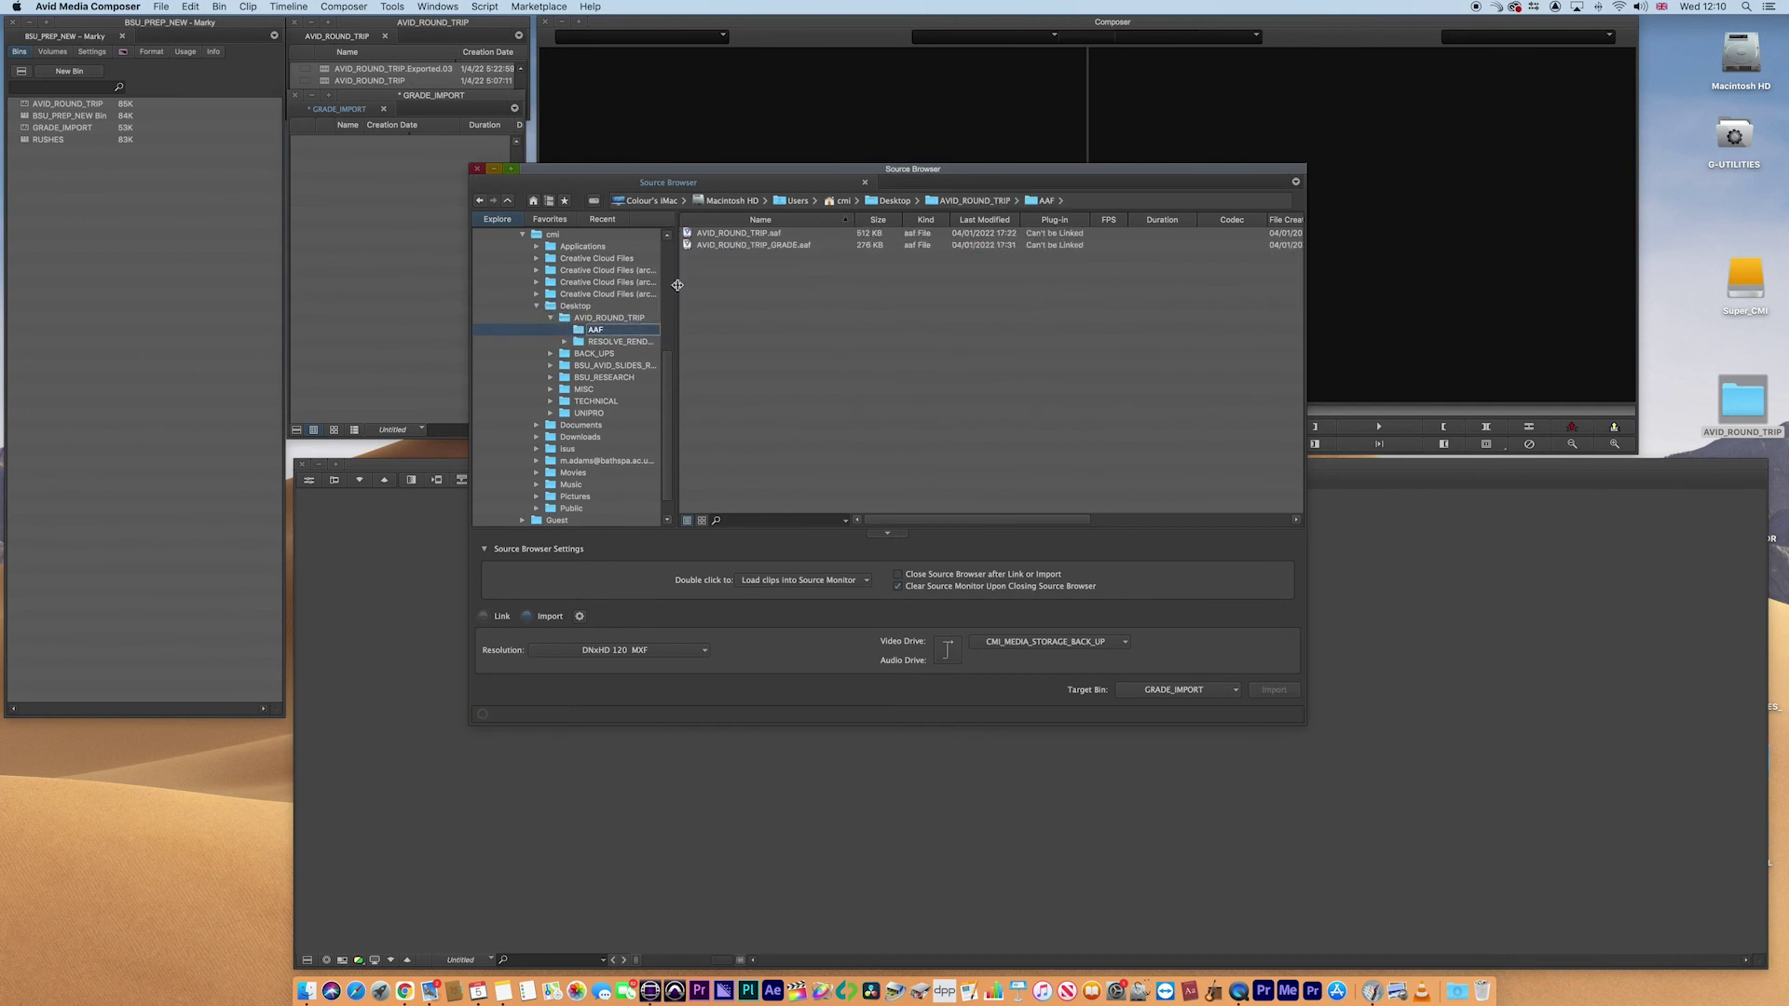
click(733, 246)
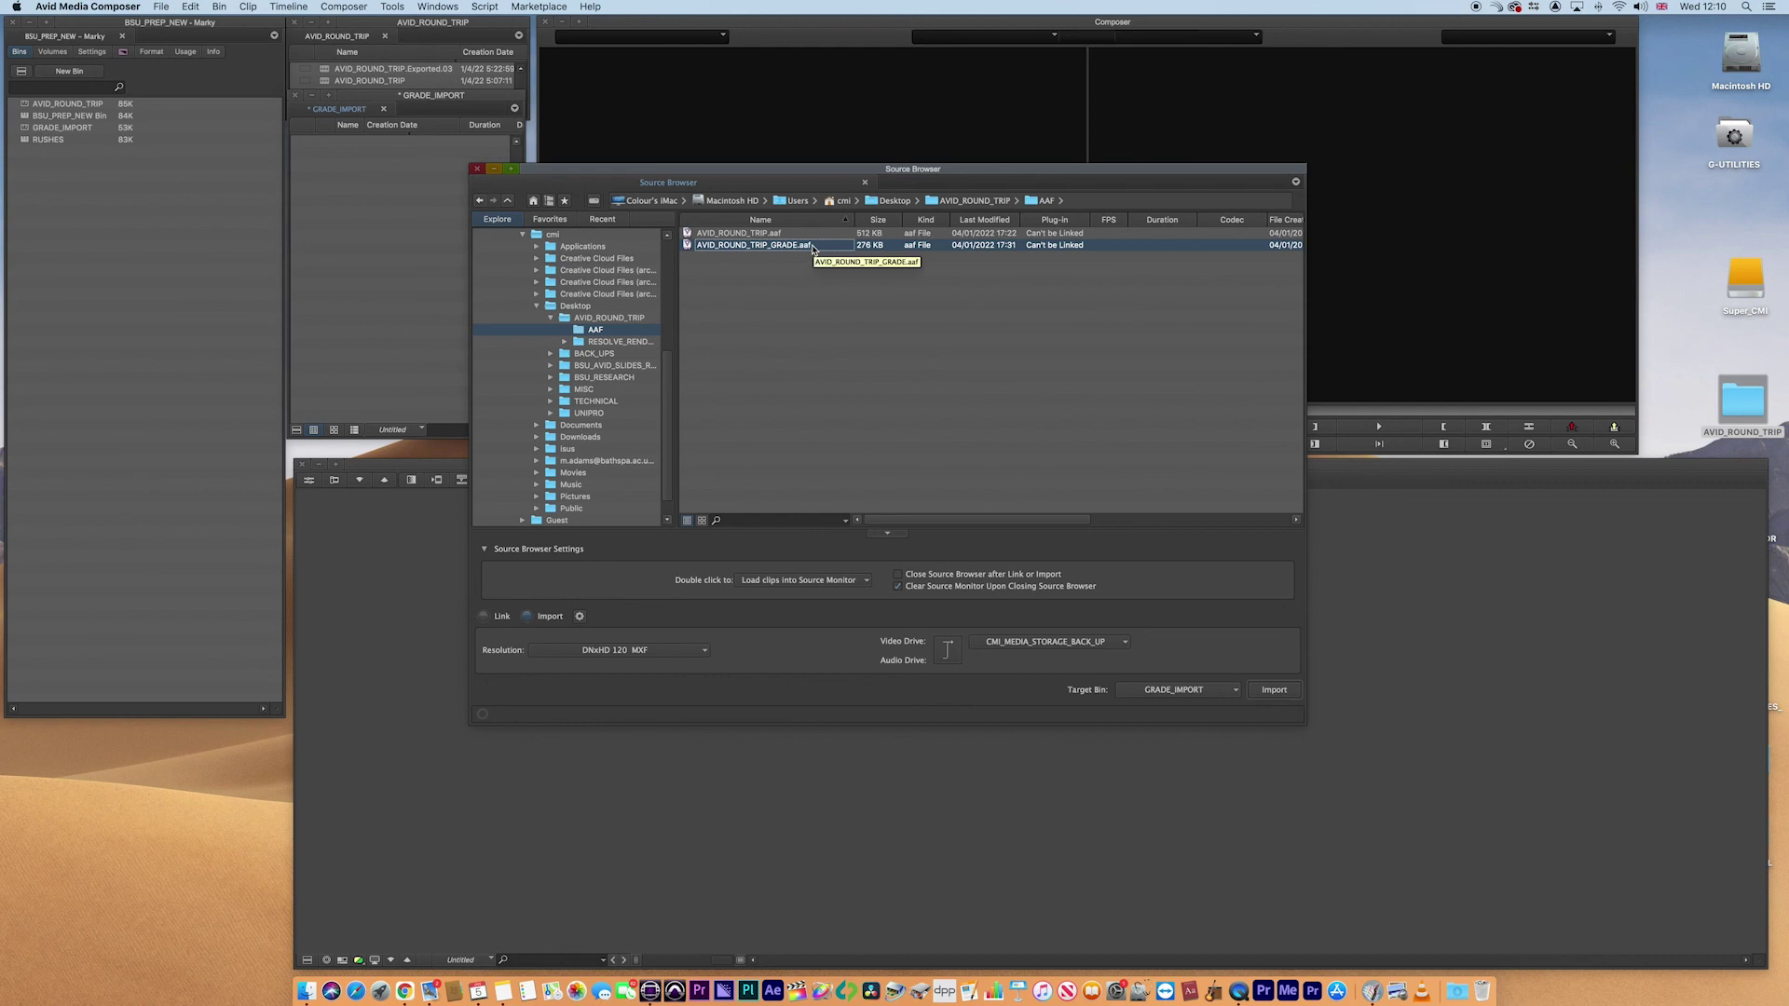
click(1273, 689)
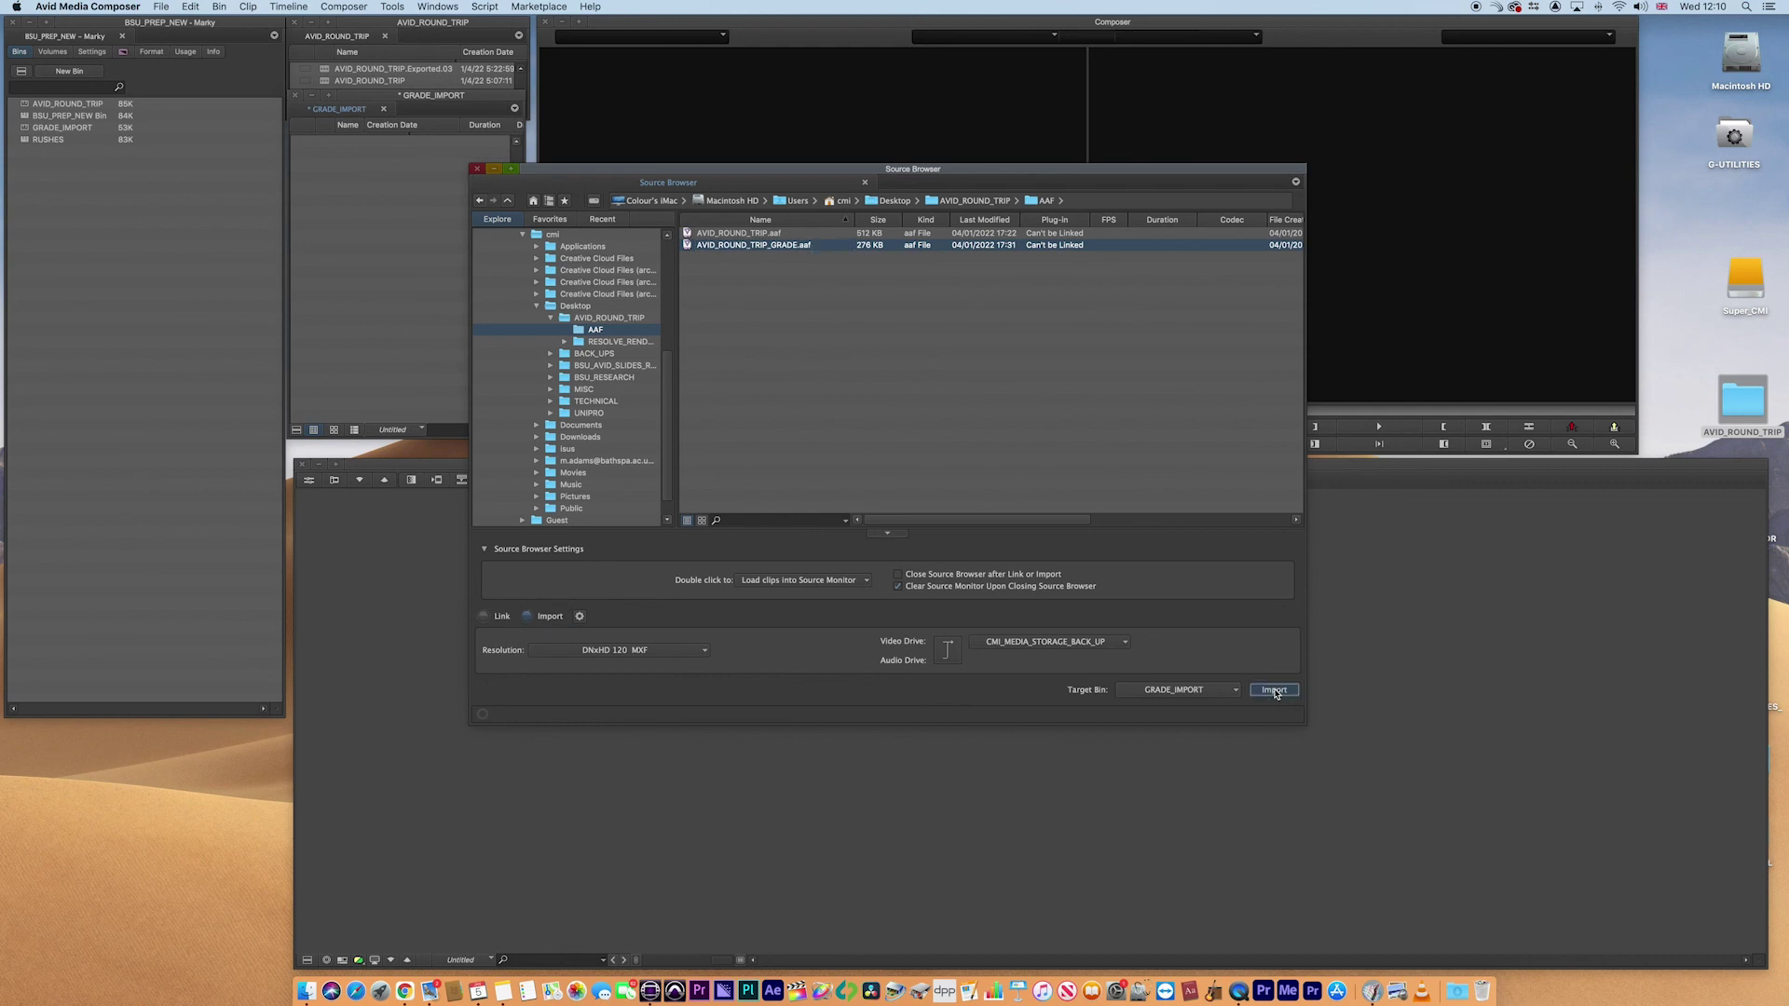
click(477, 169)
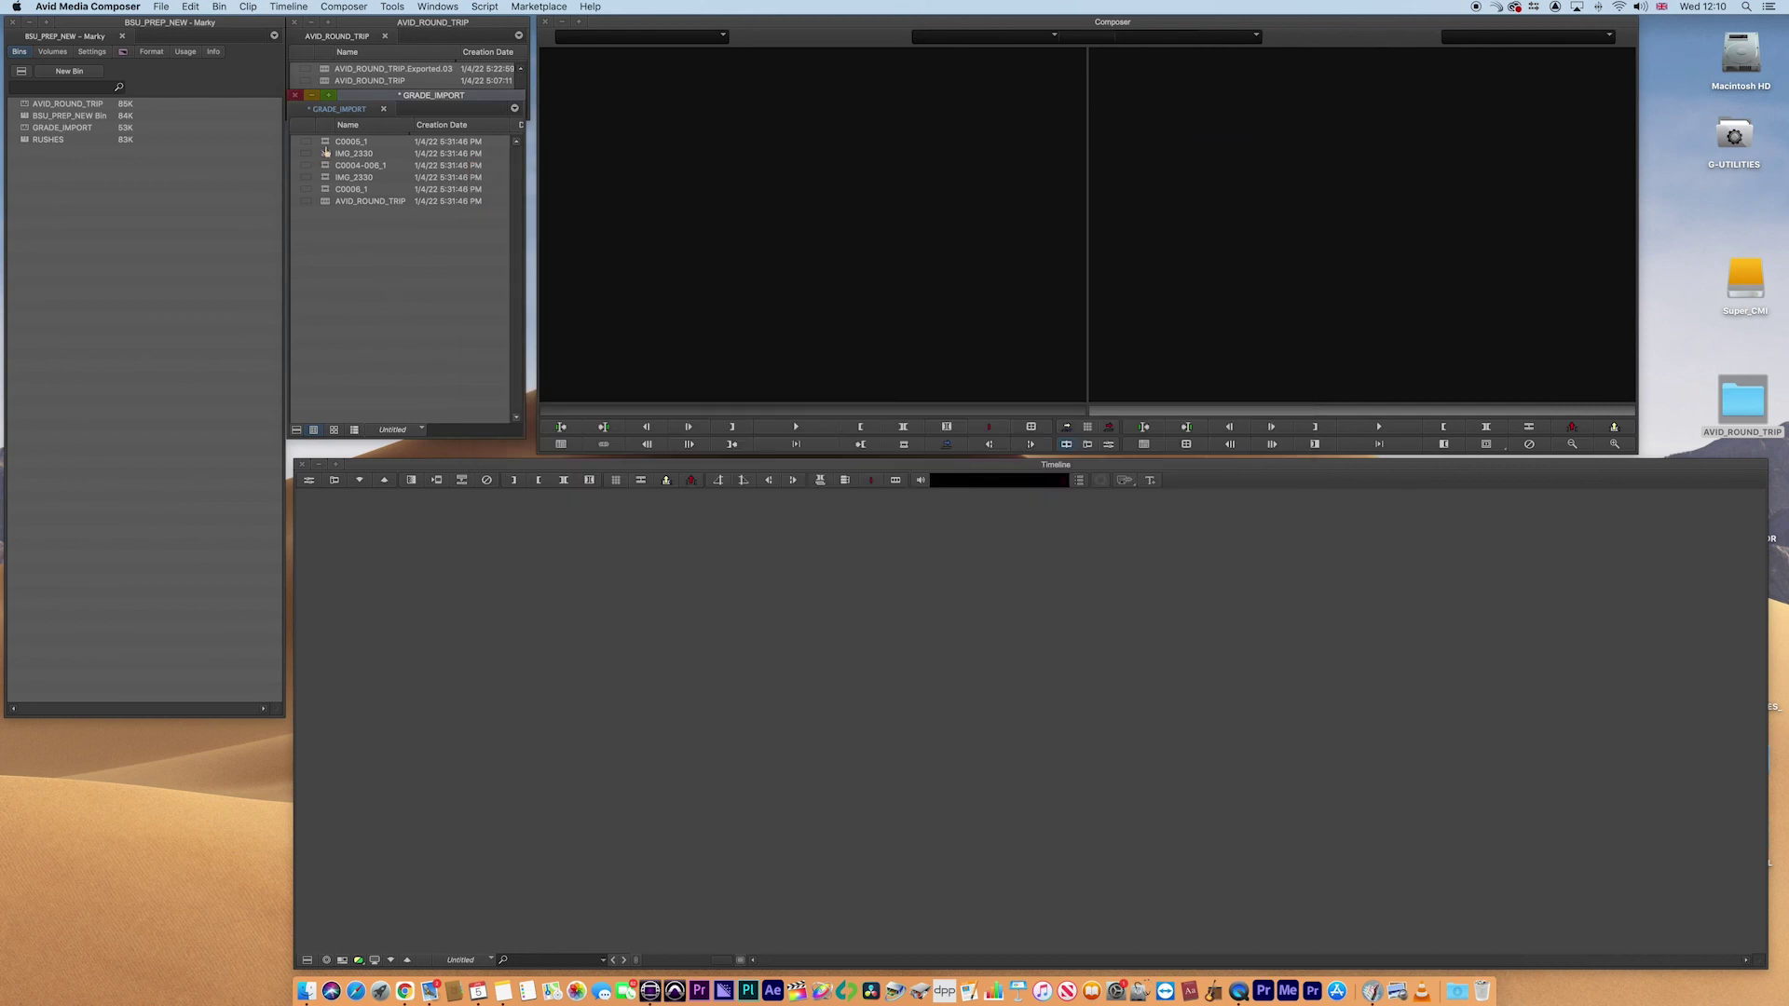
- Load and scrub the AVID_ROUND_TRIP sequence, and preview clips like C0004-006_1, IMG_2330 and C0006_1 for black and white
double_click(330, 201)
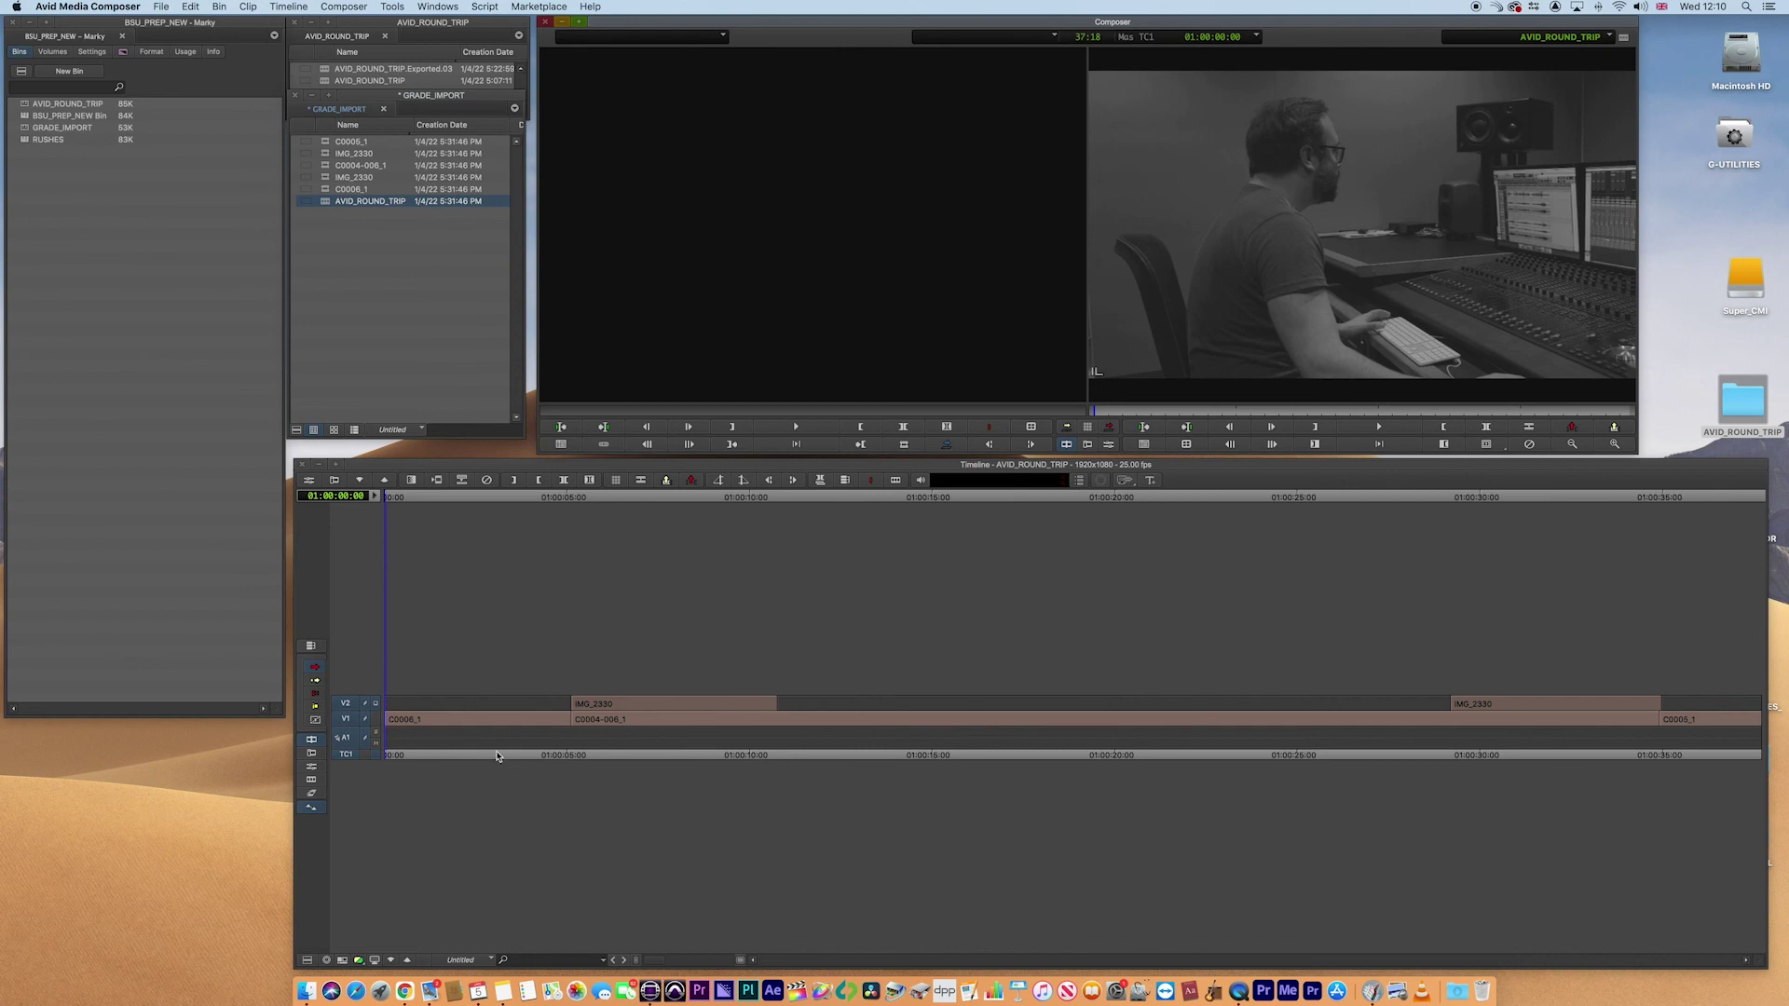
drag(497, 755, 1033, 776)
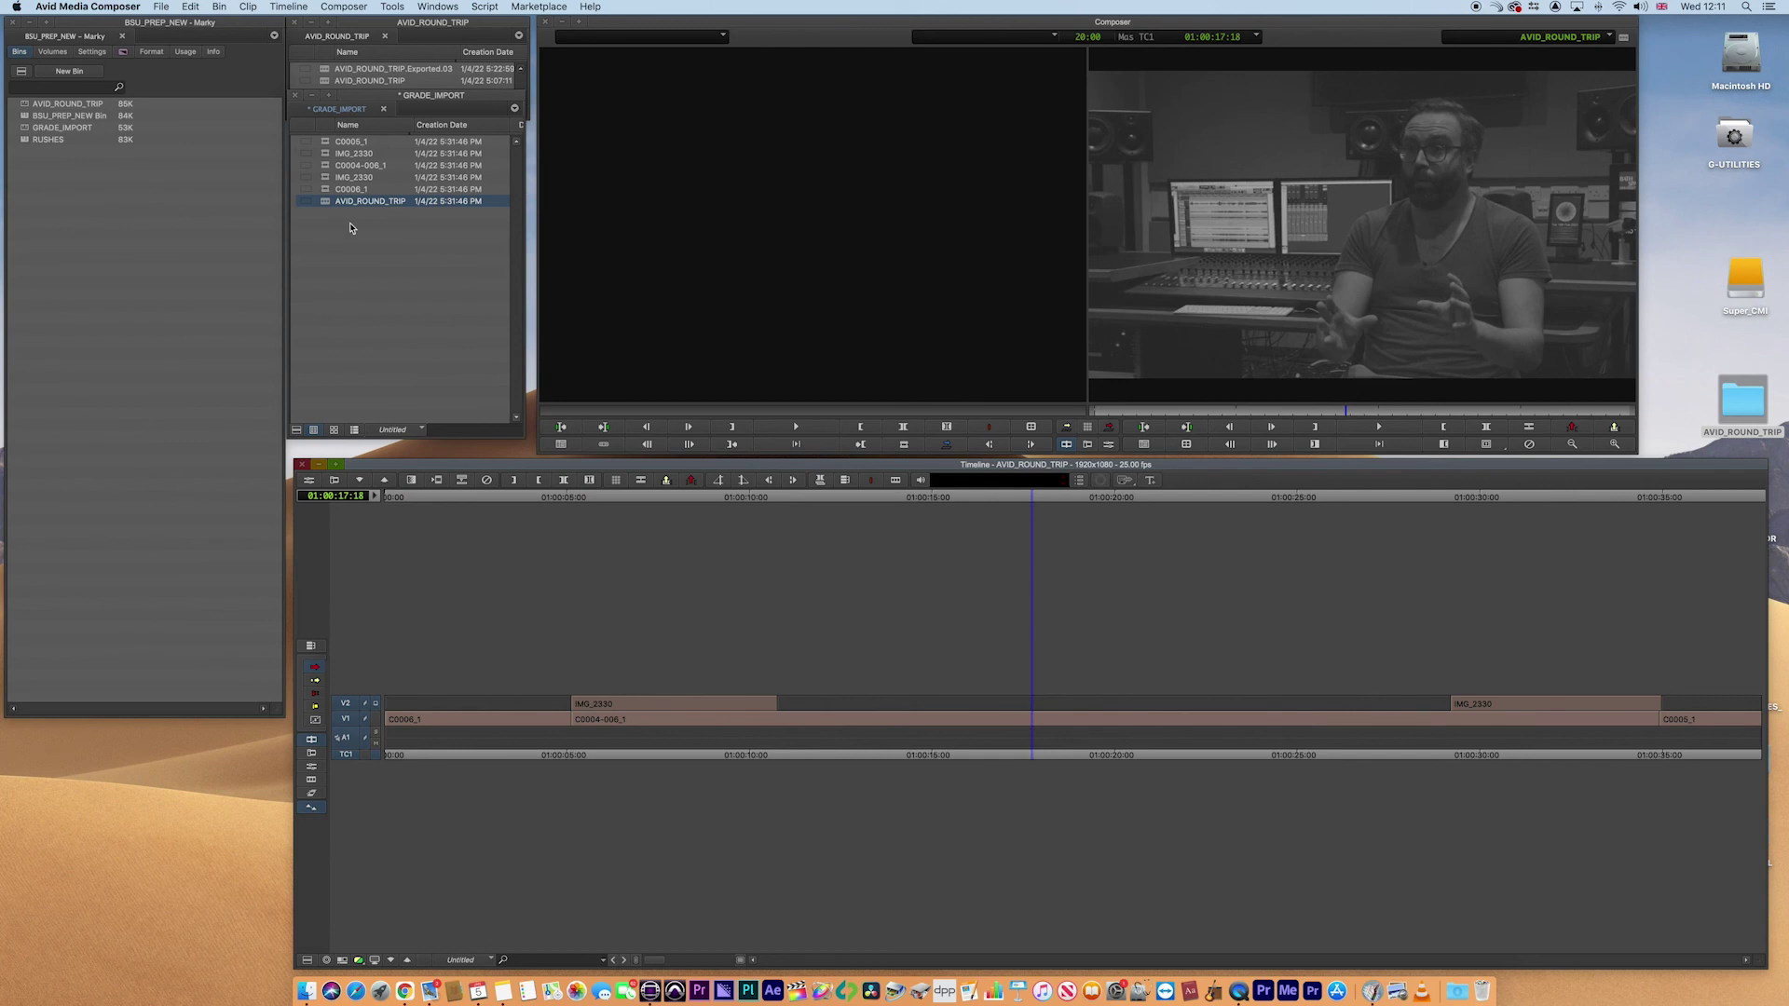
double_click(327, 147)
double_click(326, 154)
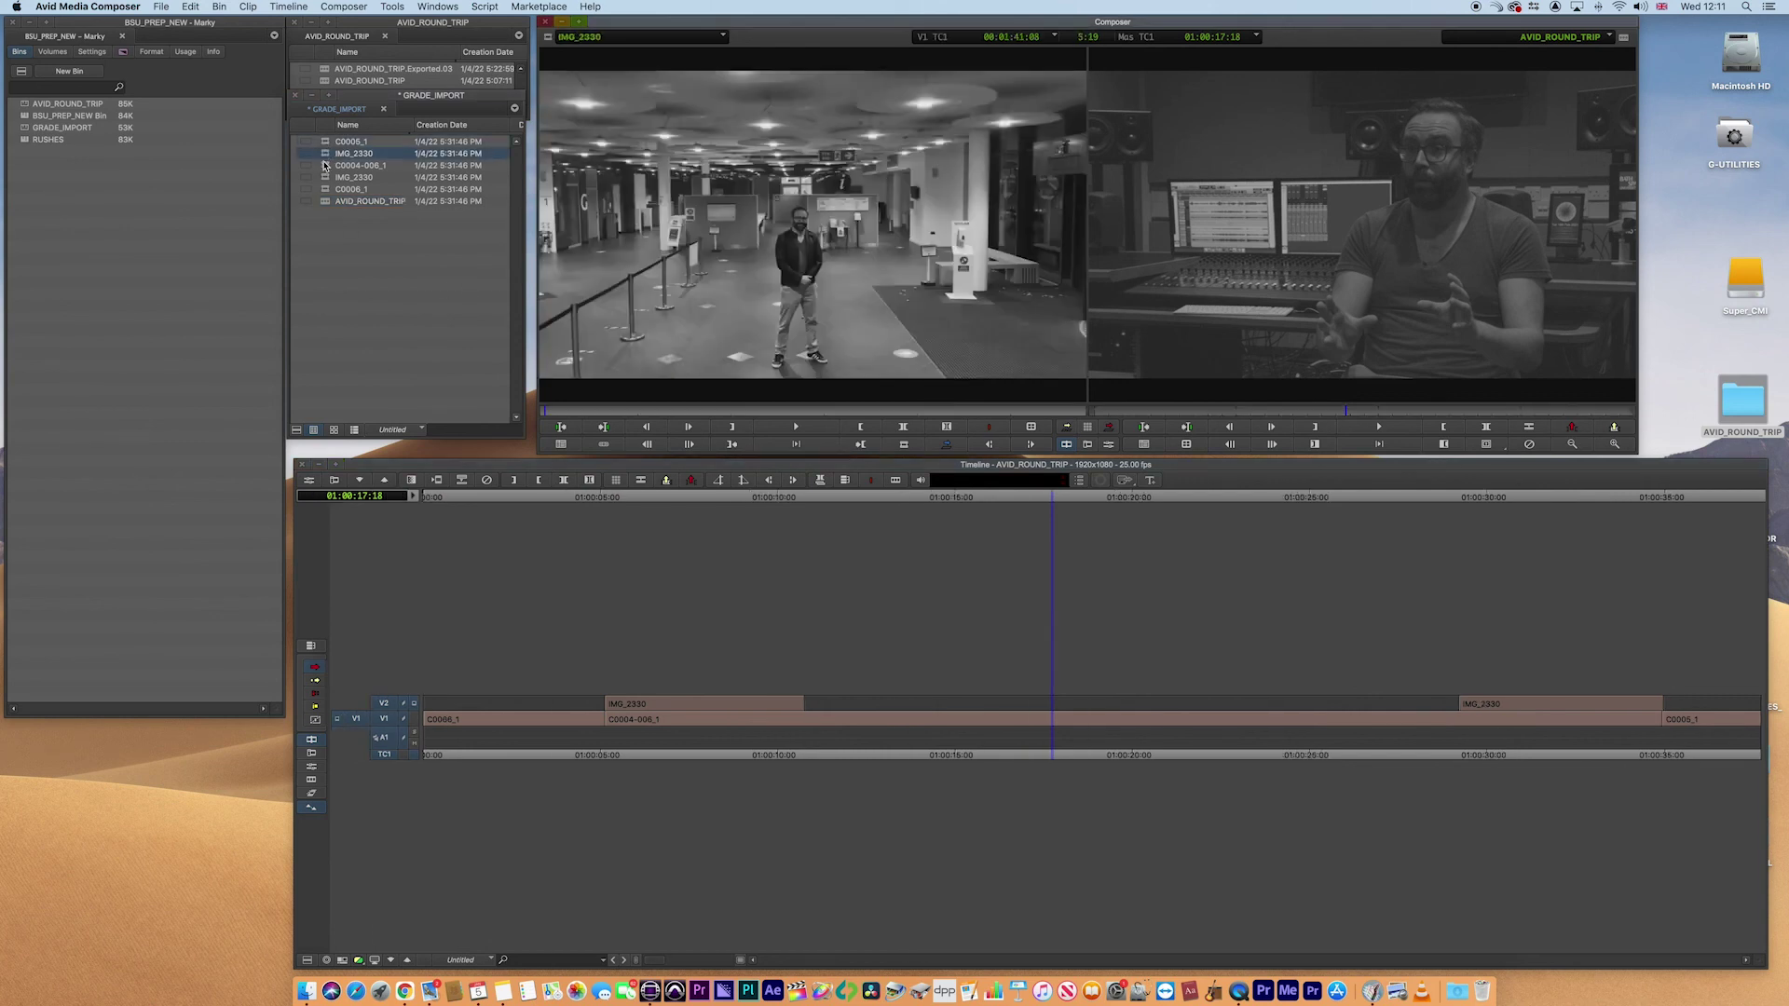
double_click(326, 168)
double_click(325, 178)
double_click(325, 189)
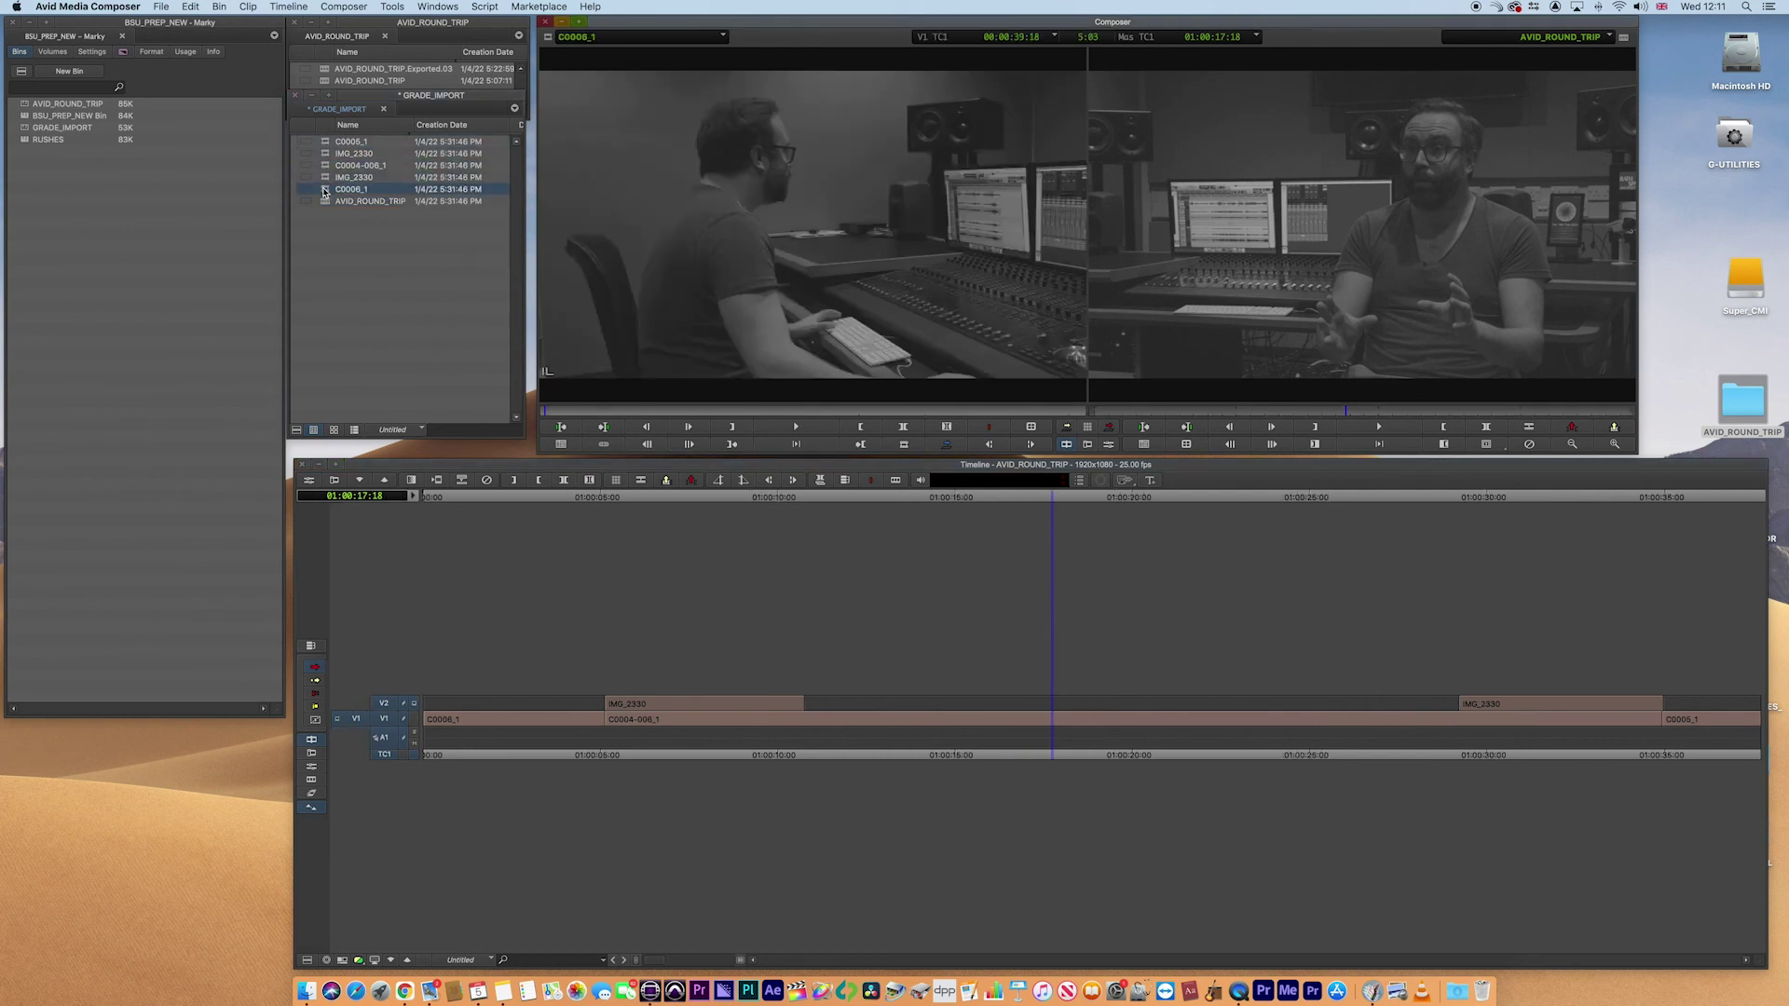
click(326, 201)
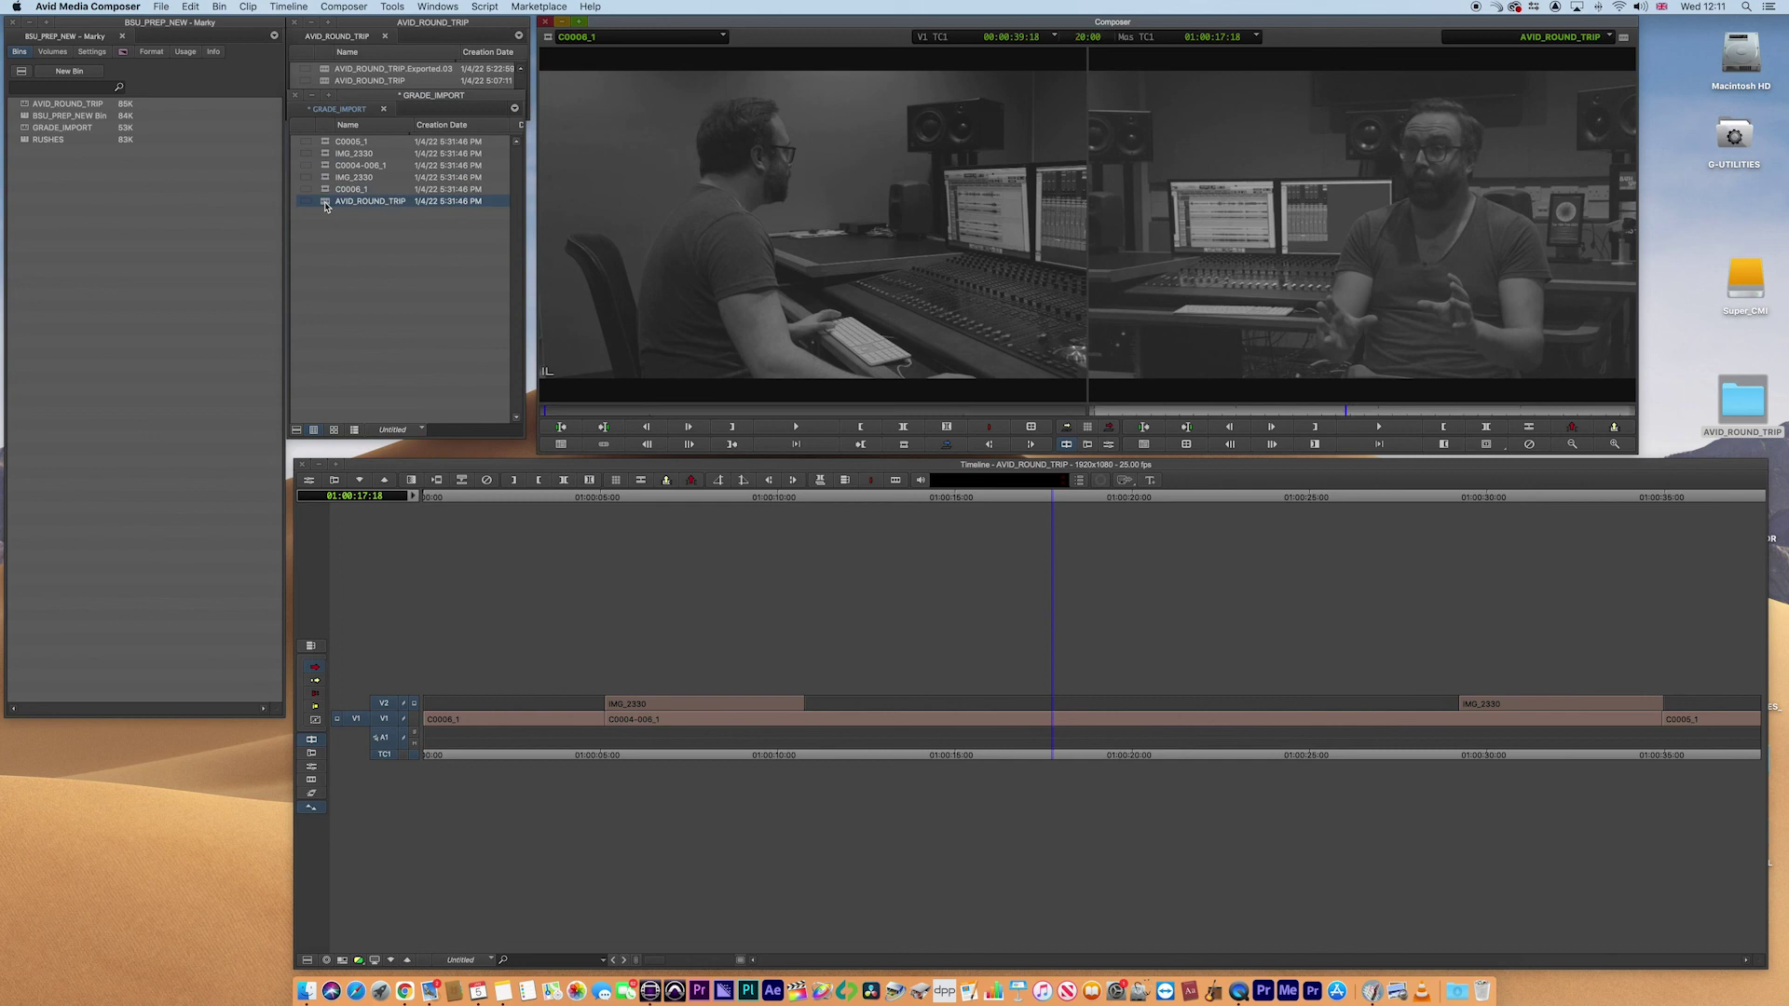